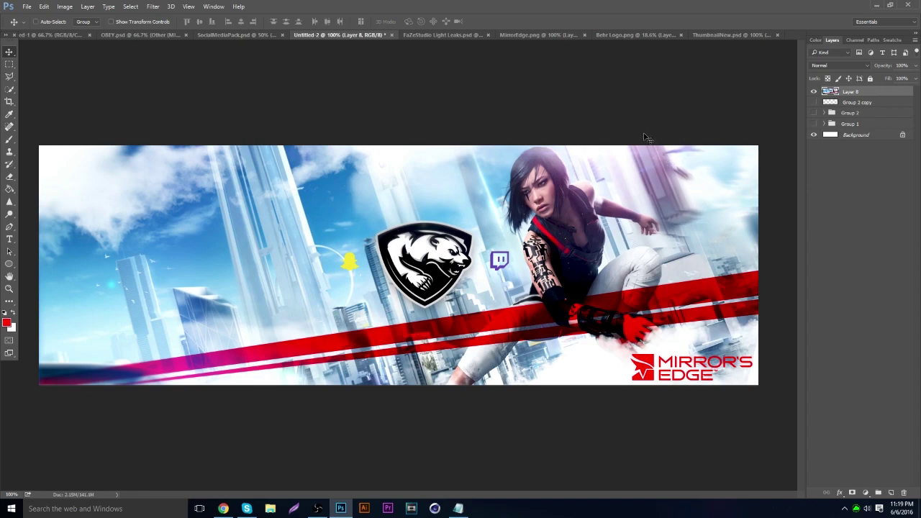
Step: Preview the THANK YOU and #OBEYPACK layers in OBEY.psd, hide them again and return to the Untitled-2 banner
click(167, 36)
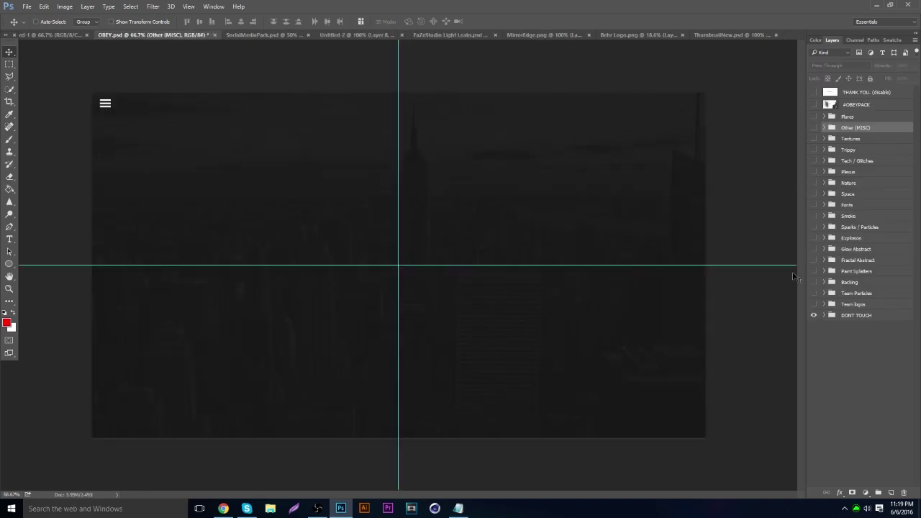
click(814, 104)
click(814, 92)
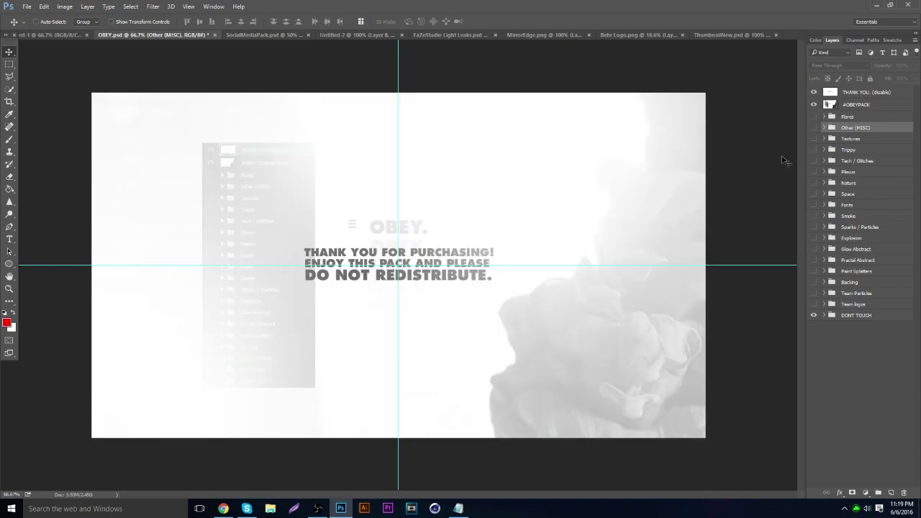
click(814, 92)
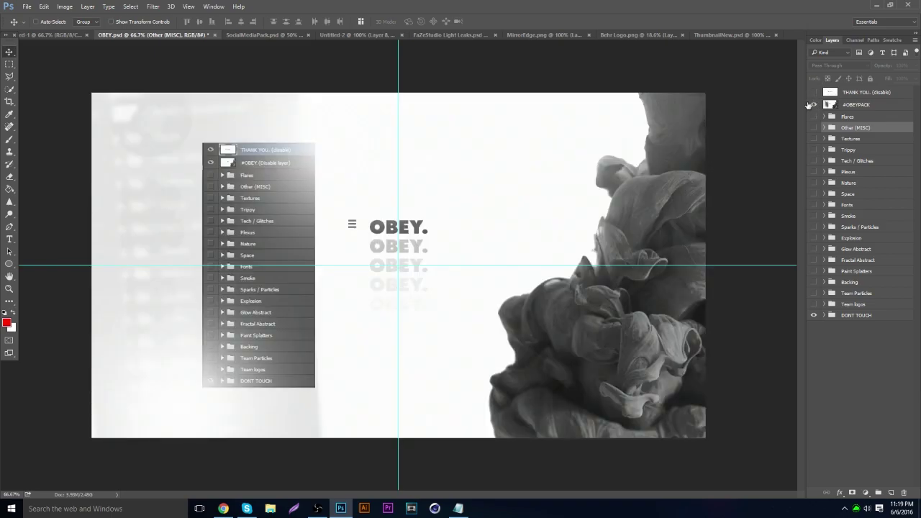
click(813, 104)
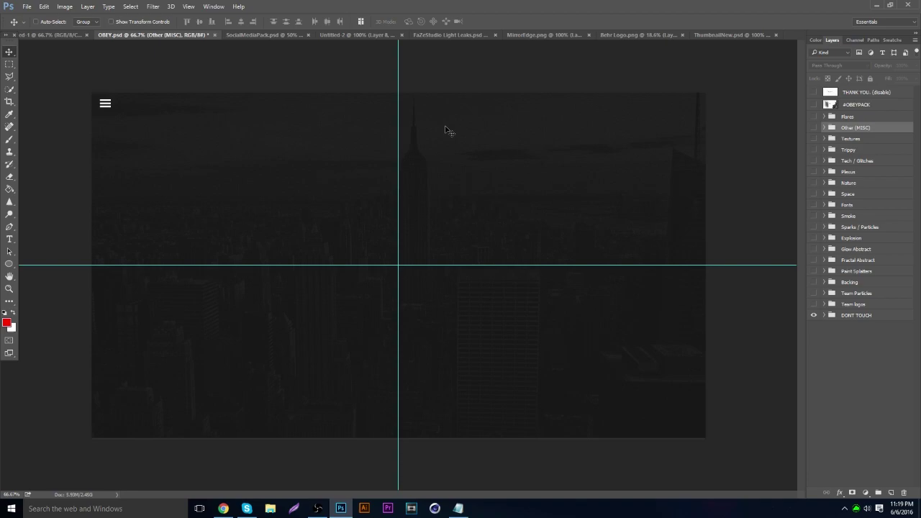
click(350, 35)
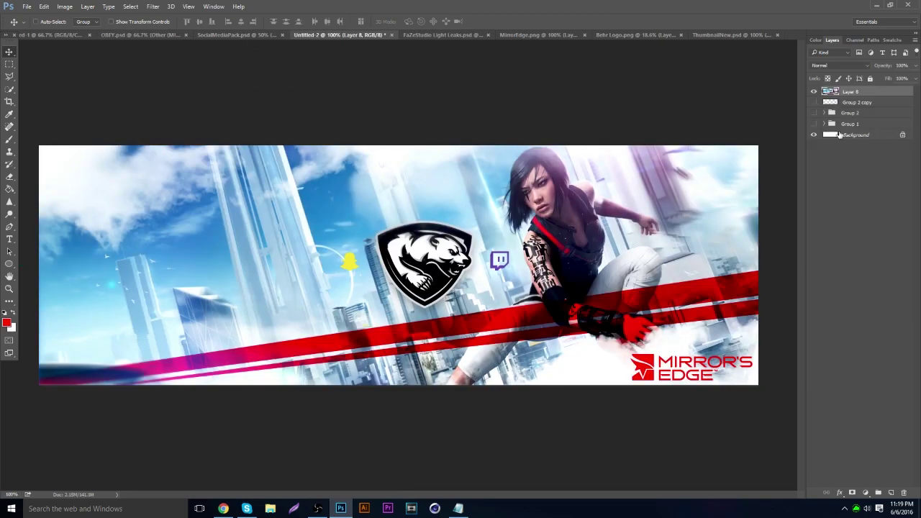
Step: Create a new document 1500 pixels wide and 500 pixels high with a white background
click(27, 7)
click(30, 17)
double_click(431, 164)
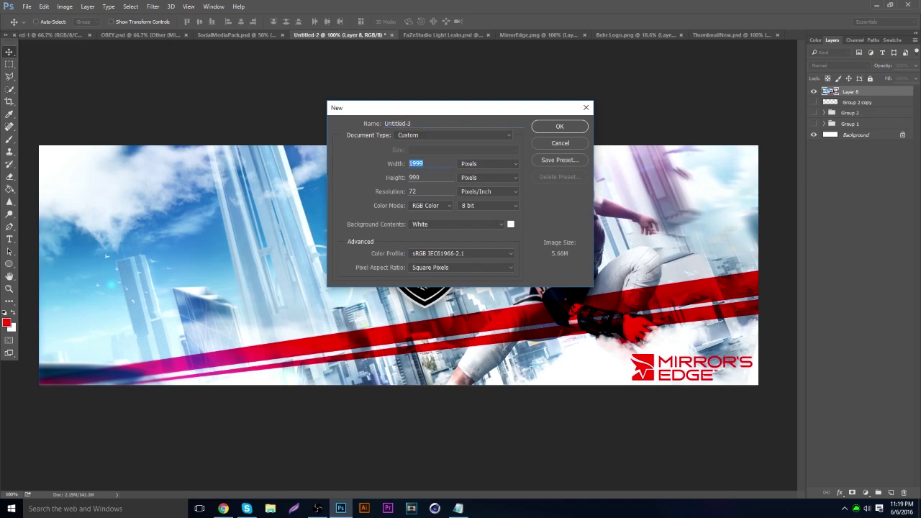
text(154)
key(BackSpace)
text(00500)
key(Return)
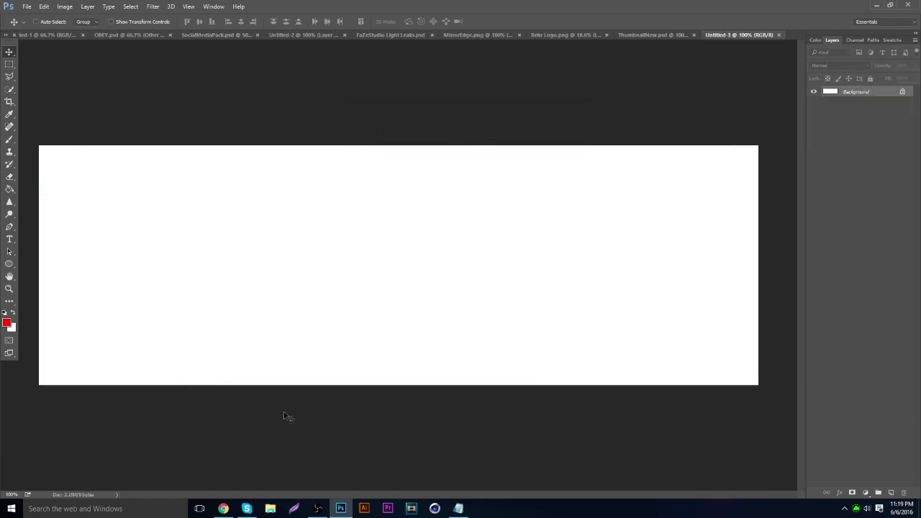
Step: Switch to Chrome and open google.com
click(223, 509)
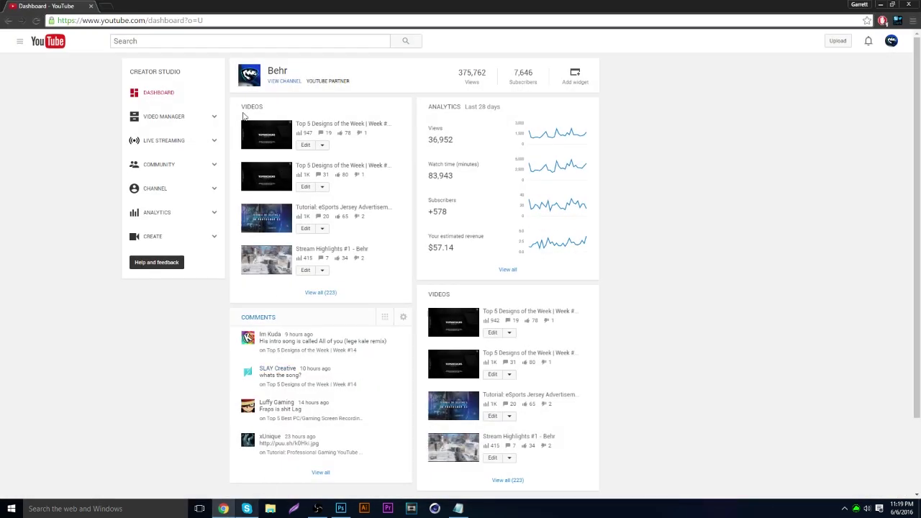
click(112, 22)
text(google.com)
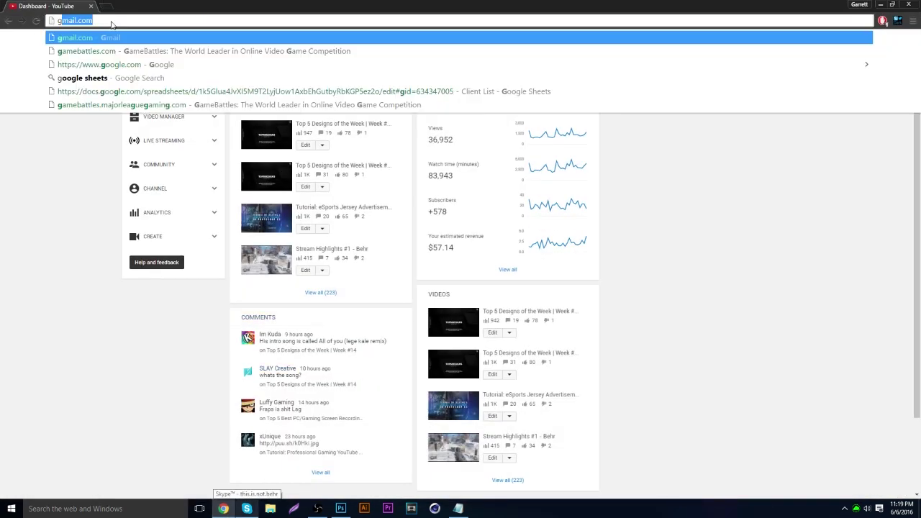
key(Return)
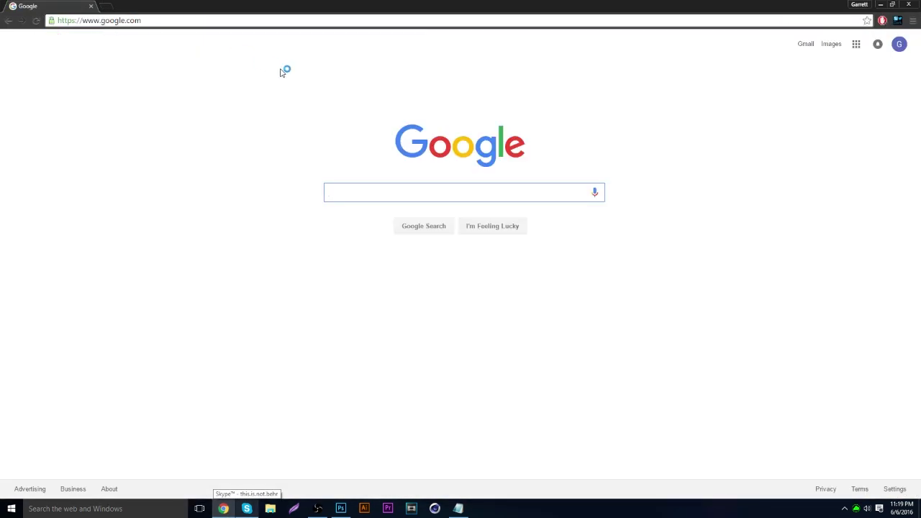
Step: Search Google for "mirror edge wallpaper" and show the image results
text(mirro)
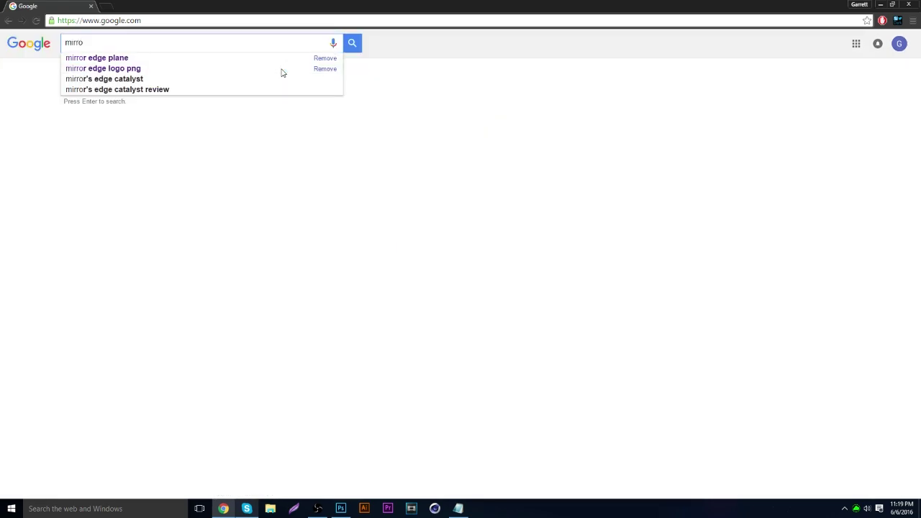
text(r edge wa)
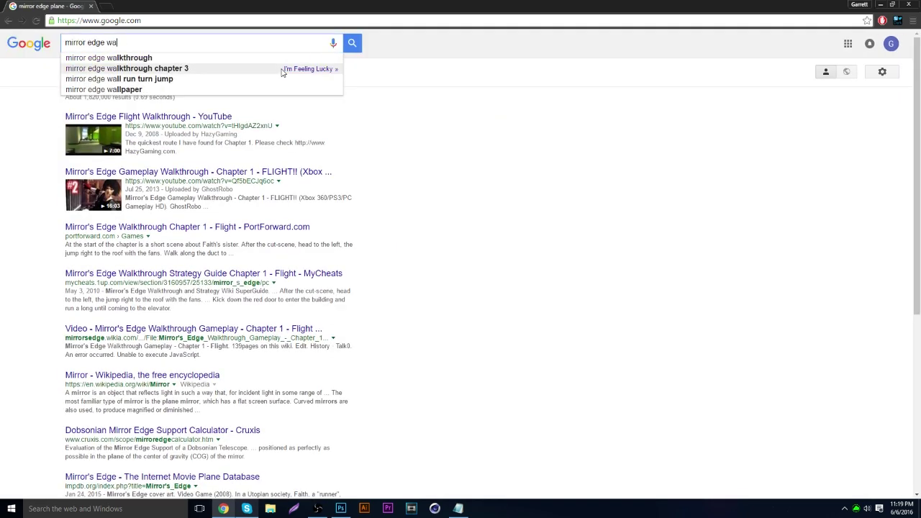
text(llpaper)
key(Return)
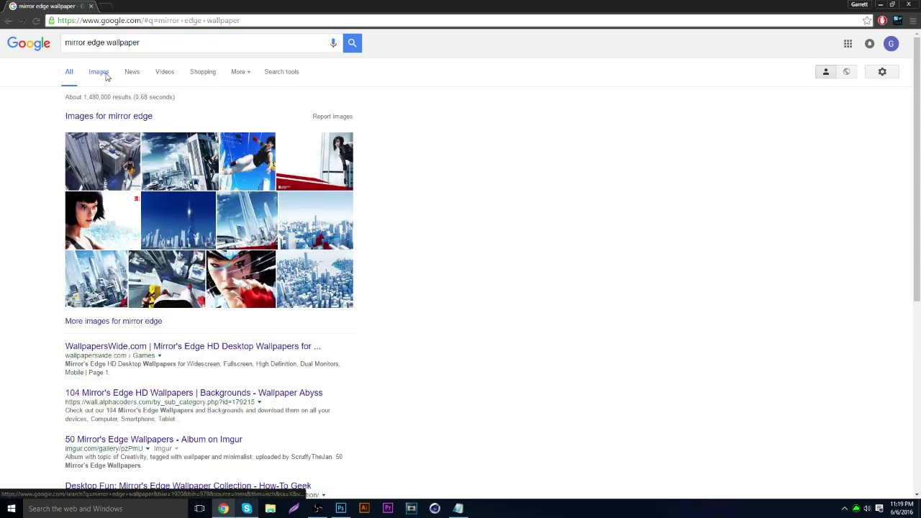
click(107, 75)
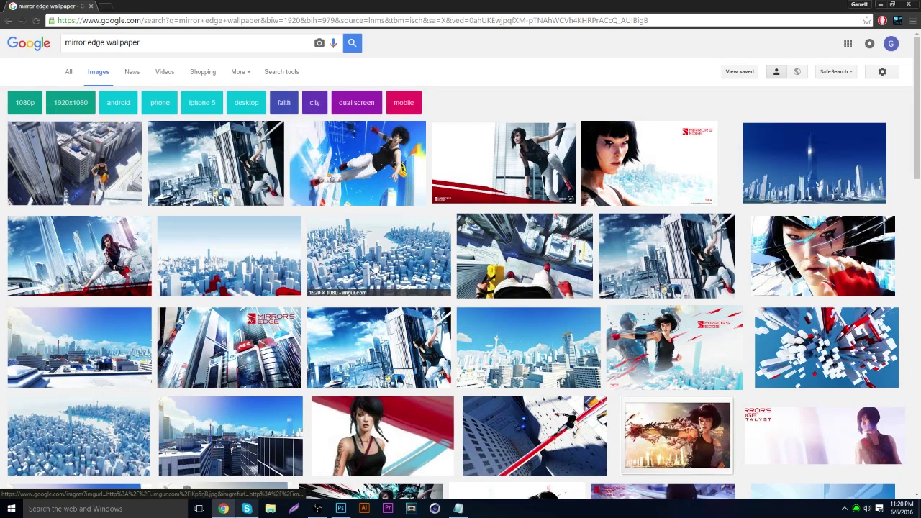
Step: Filter the image results to sizes larger than 2 MP (1600×1200)
click(289, 73)
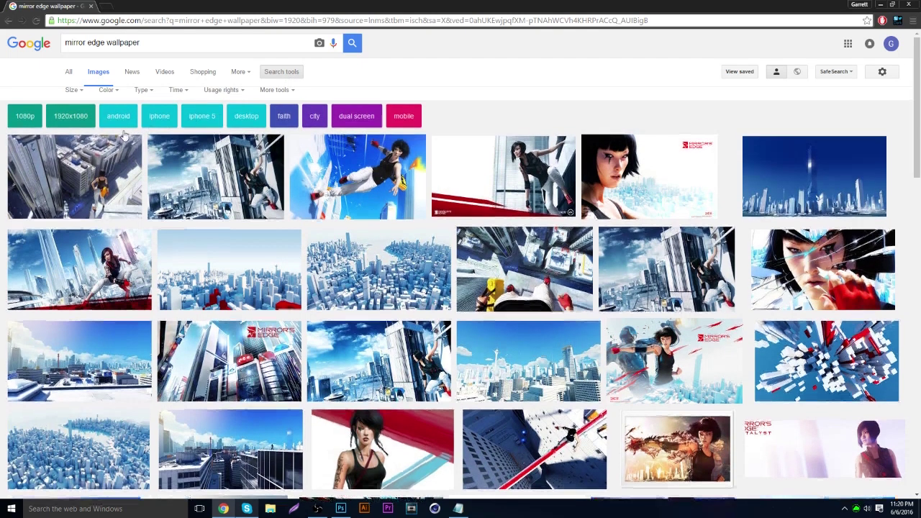
click(72, 96)
mouse_move(104, 169)
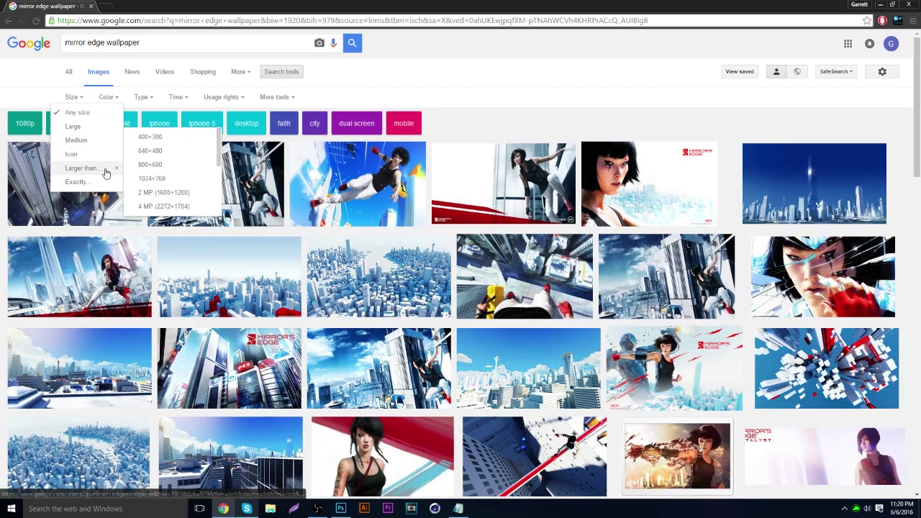
click(171, 193)
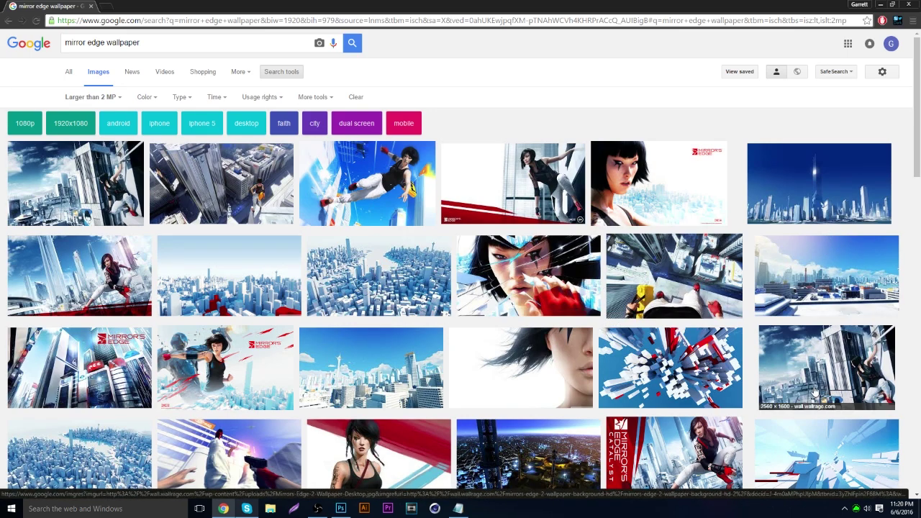
Step: Open the full-size Mirror's Edge Catalyst wallpaper showing the crouching woman in front of the skyscrapers
scroll(628, 357, down, 1)
scroll(89, 273, up, 1)
click(89, 273)
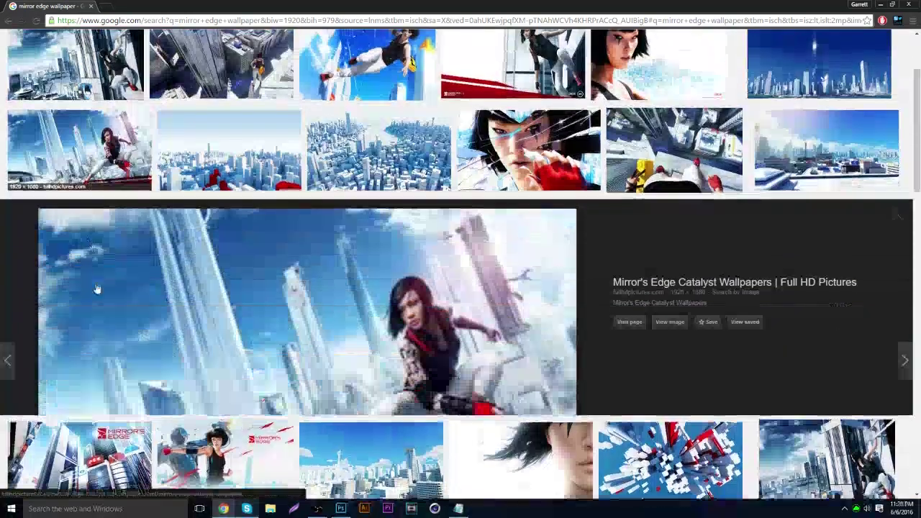
click(674, 255)
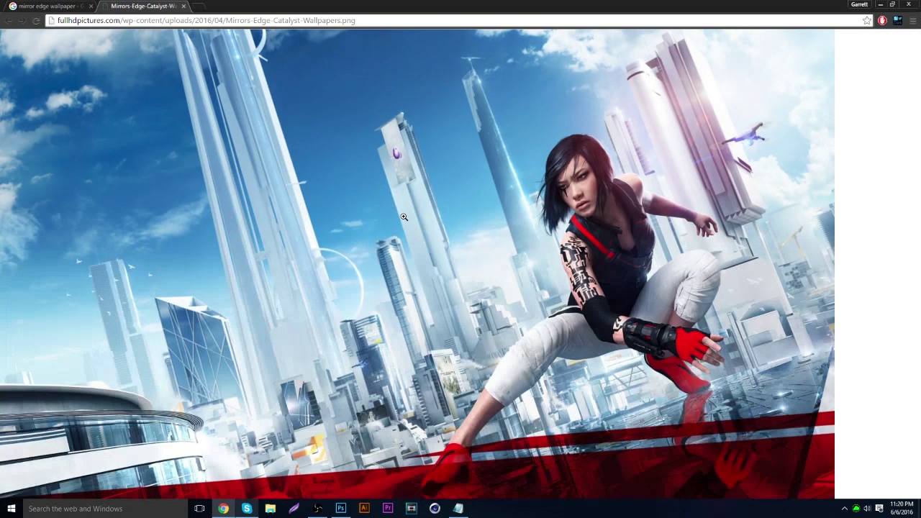
Step: Copy the wallpaper image and paste it into the blank banner document in Photoshop
right_click(443, 297)
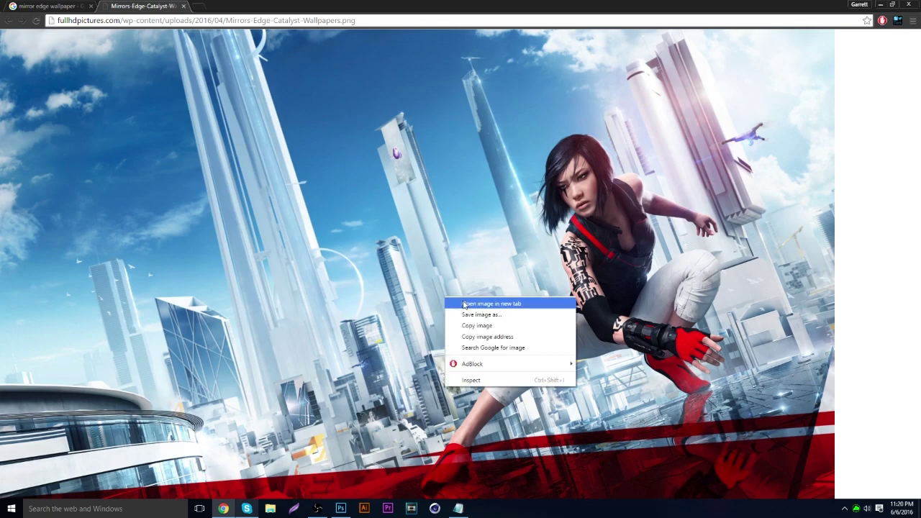
click(448, 324)
click(341, 508)
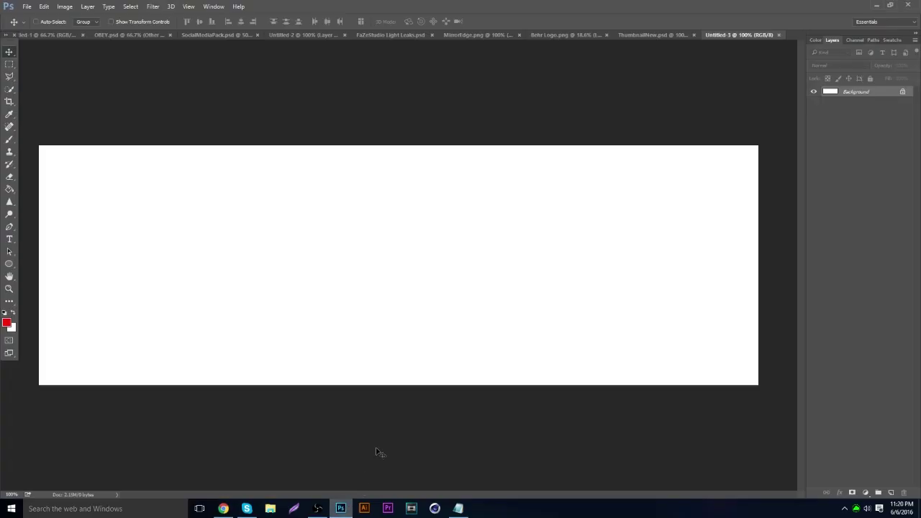
key(ctrl+v)
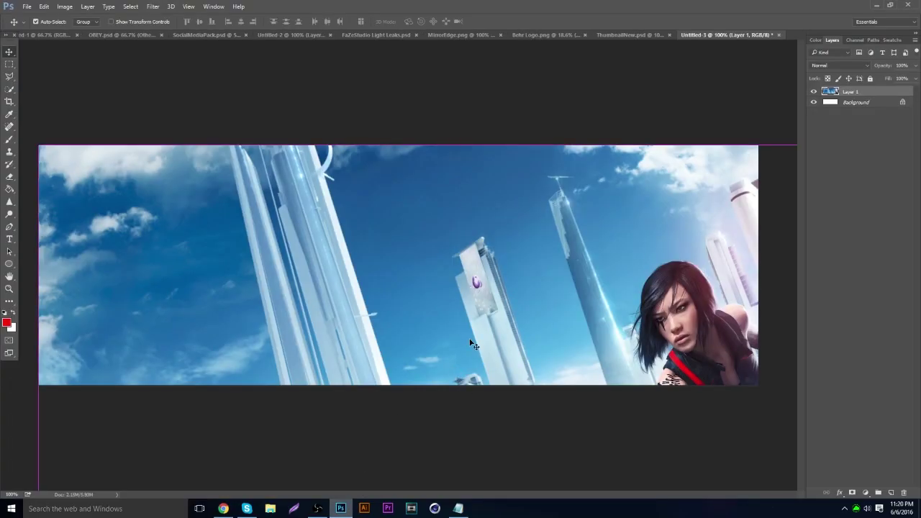
Step: Scale down the pasted wallpaper and position it to fill the banner, with the woman right of centre and her head near the upper edge
drag(513, 274, 311, 116)
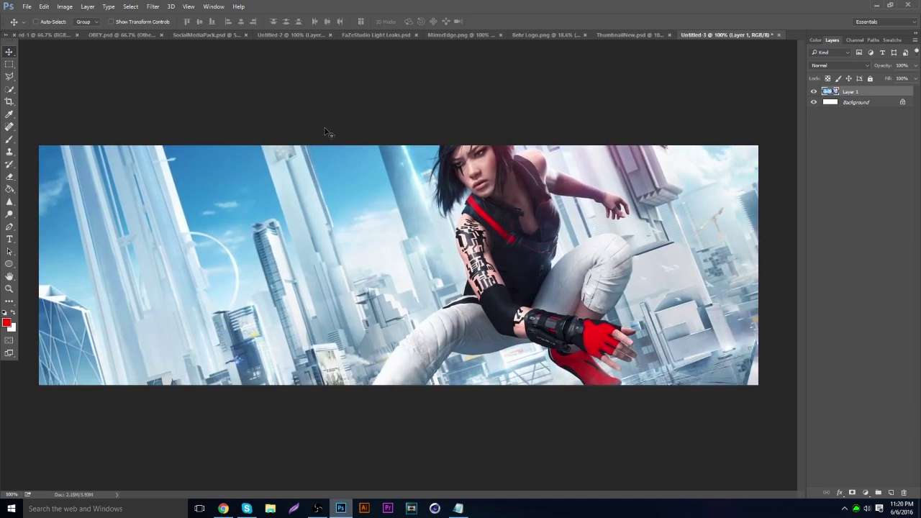
drag(366, 146, 405, 163)
key(ctrl+t)
drag(290, 163, 472, 288)
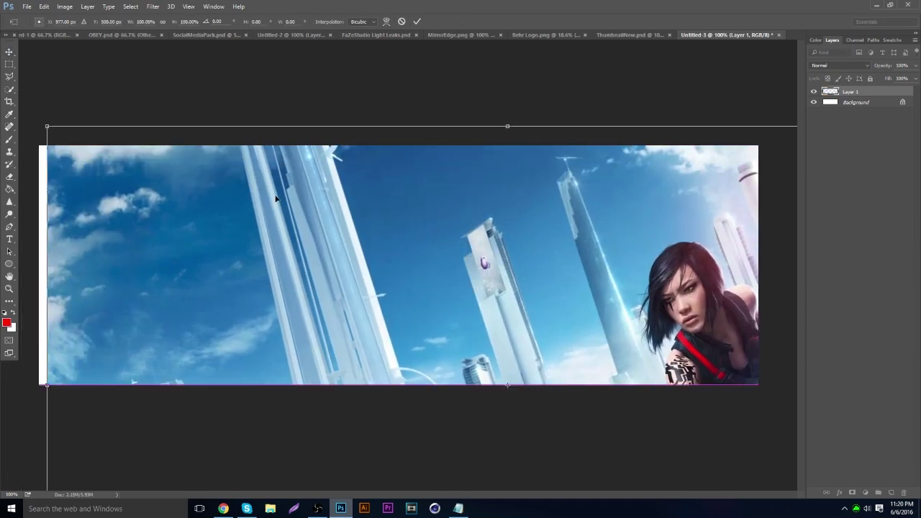
drag(47, 125, 220, 222)
drag(379, 298, 379, 139)
drag(484, 187, 354, 213)
key(Return)
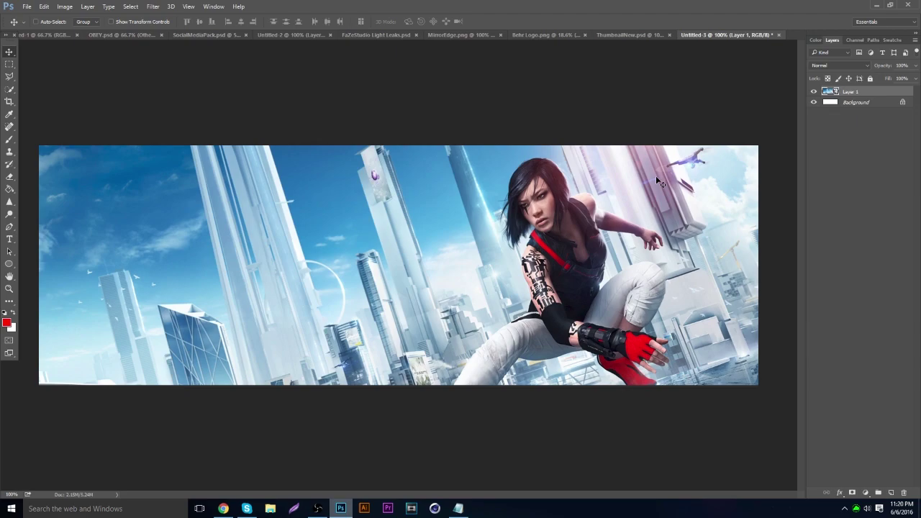
drag(495, 317, 516, 184)
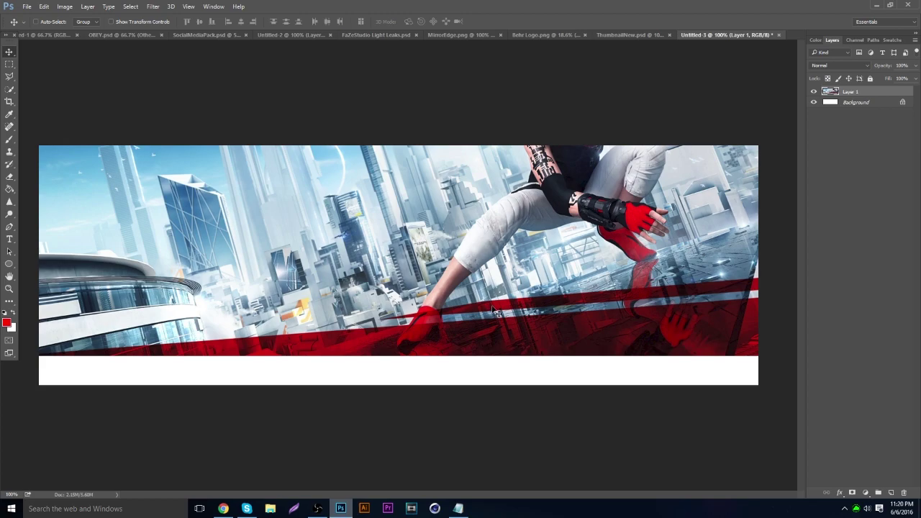
drag(506, 281, 500, 392)
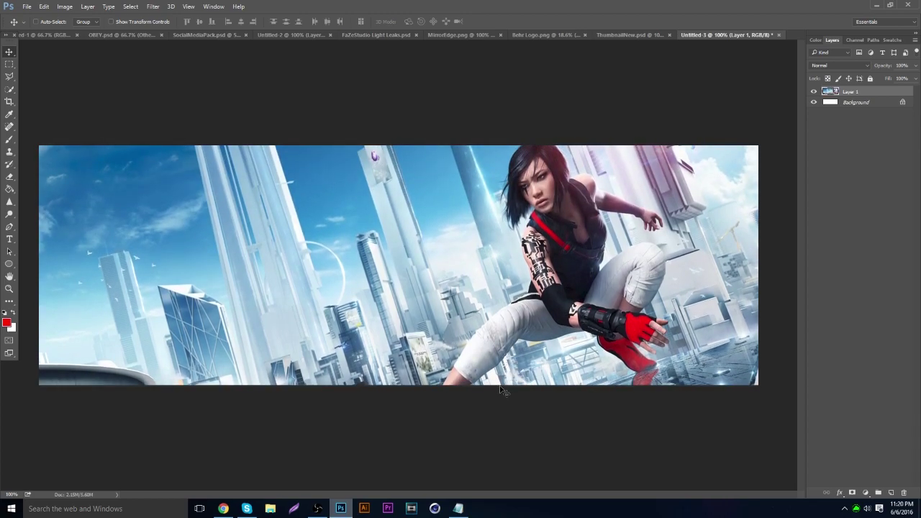
Step: Add a new layer above the wallpaper and activate the Polygonal Lasso tool
click(891, 493)
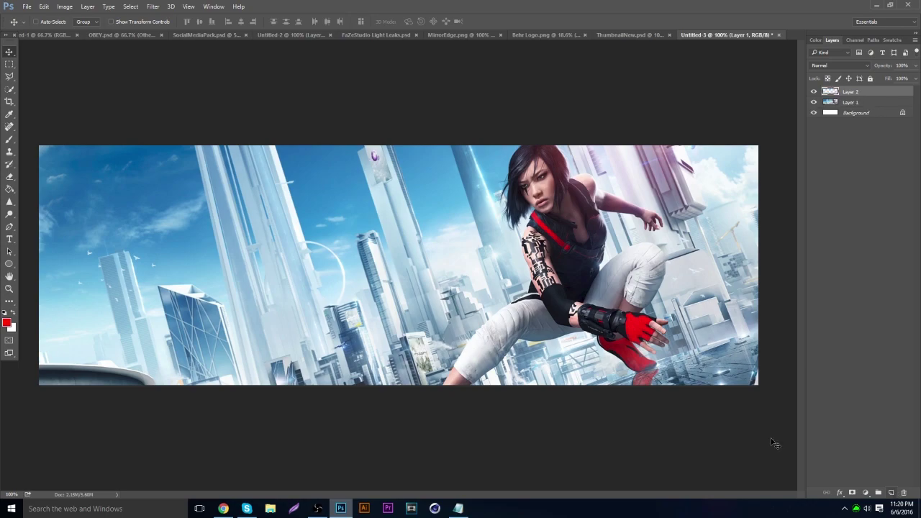
click(7, 75)
right_click(9, 77)
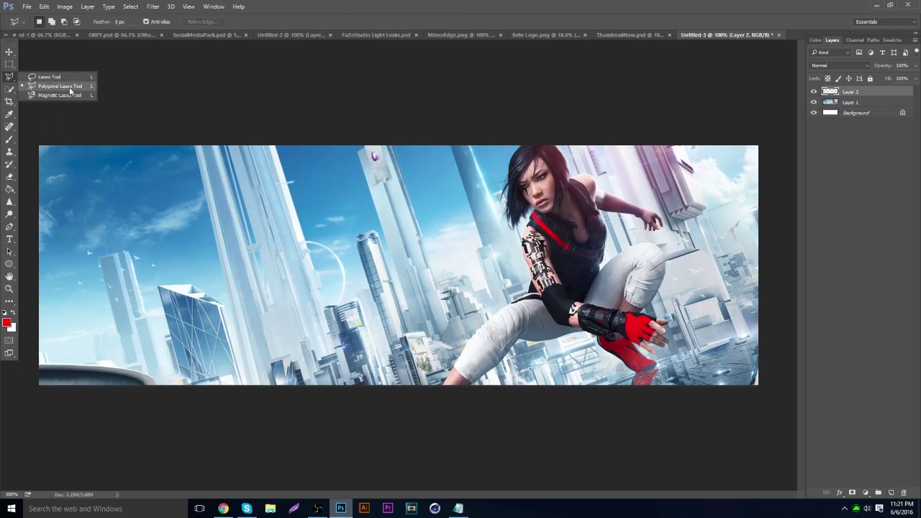
click(43, 84)
click(113, 65)
double_click(99, 108)
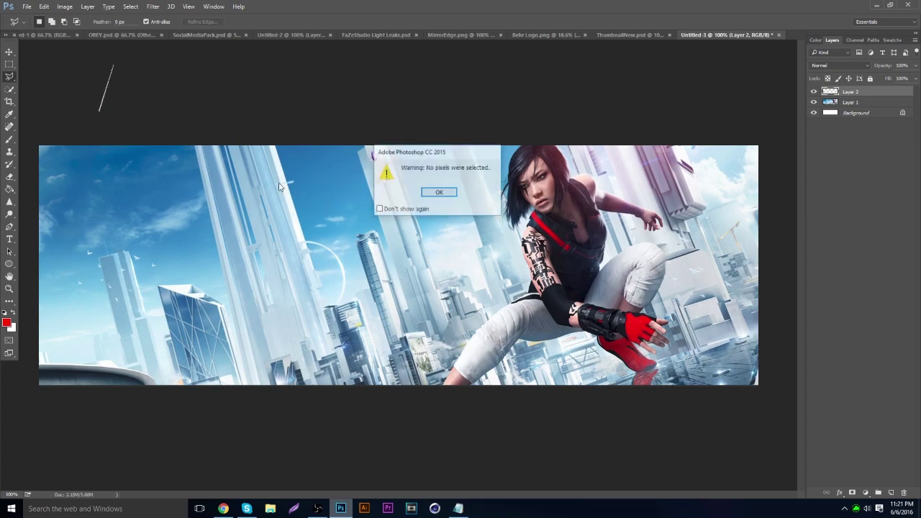
click(436, 191)
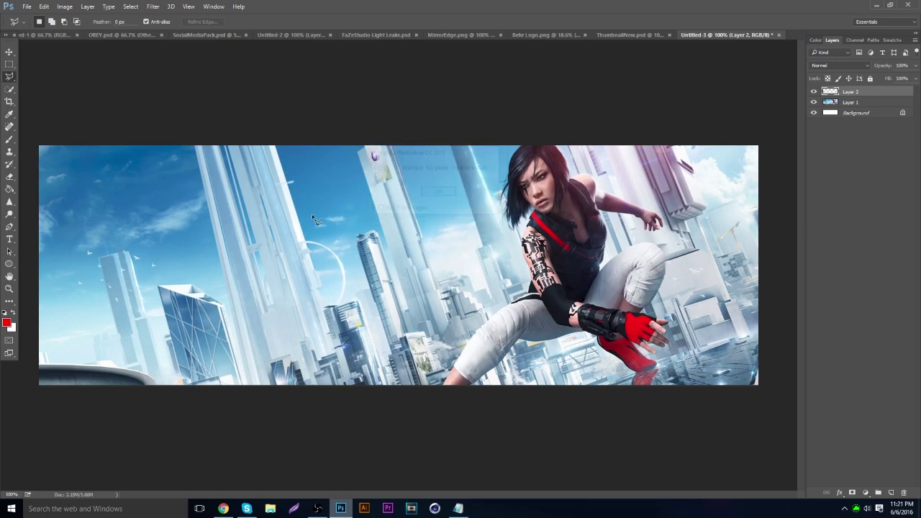
click(31, 337)
click(782, 275)
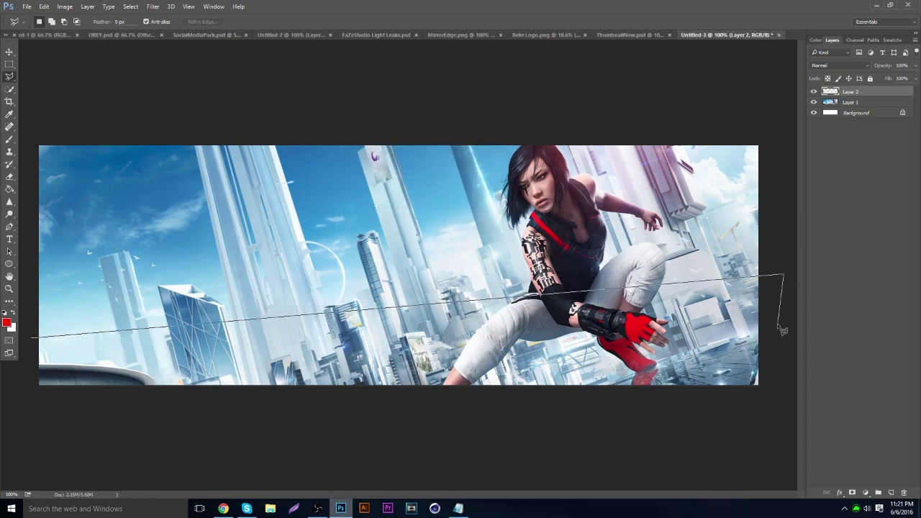
double_click(777, 304)
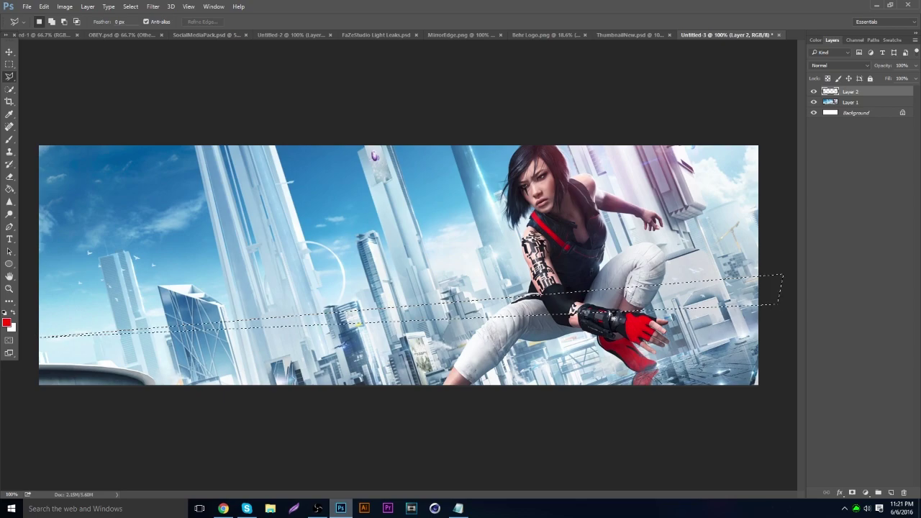
Step: Outline a wide diagonal stripe selection rising from the banner's lower-left corner to its right edge beneath the woman's hand
click(32, 375)
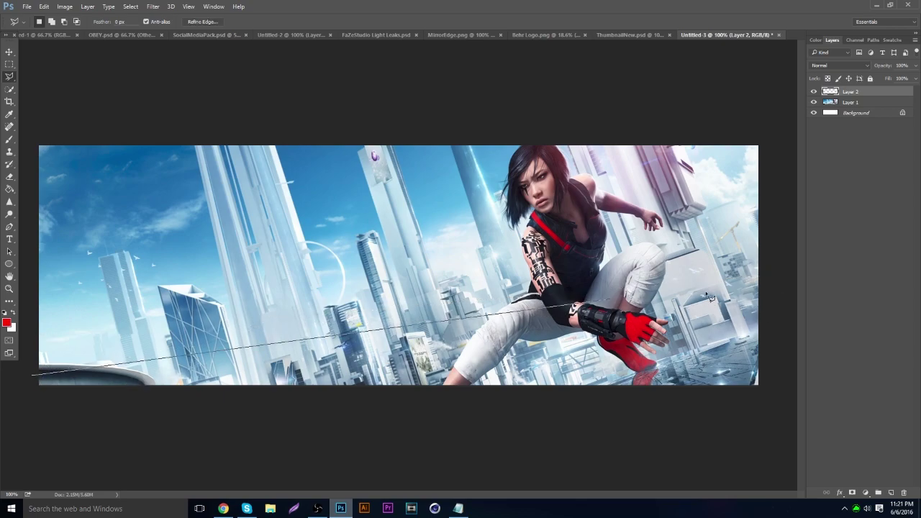
click(777, 292)
click(774, 322)
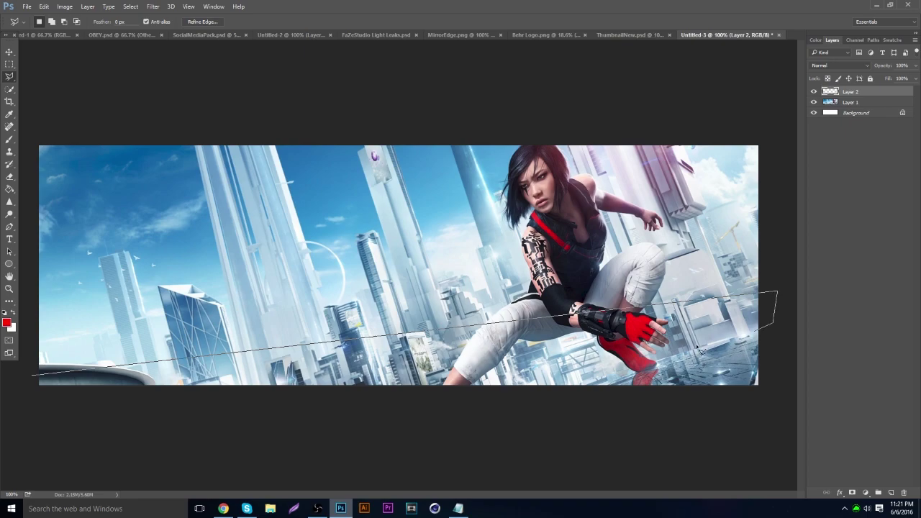
double_click(18, 389)
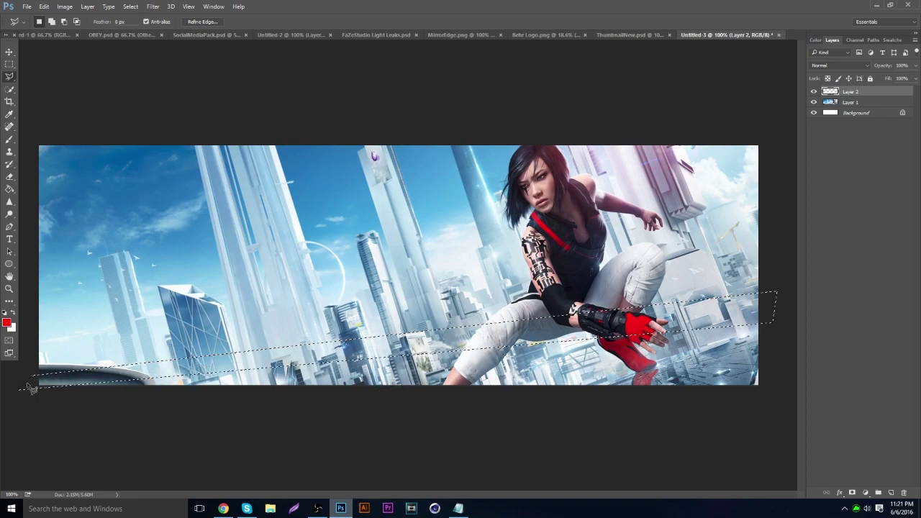
Step: Fill the wide stripe selection with red in Normal mode at 100% opacity and deselect it
right_click(42, 379)
click(65, 310)
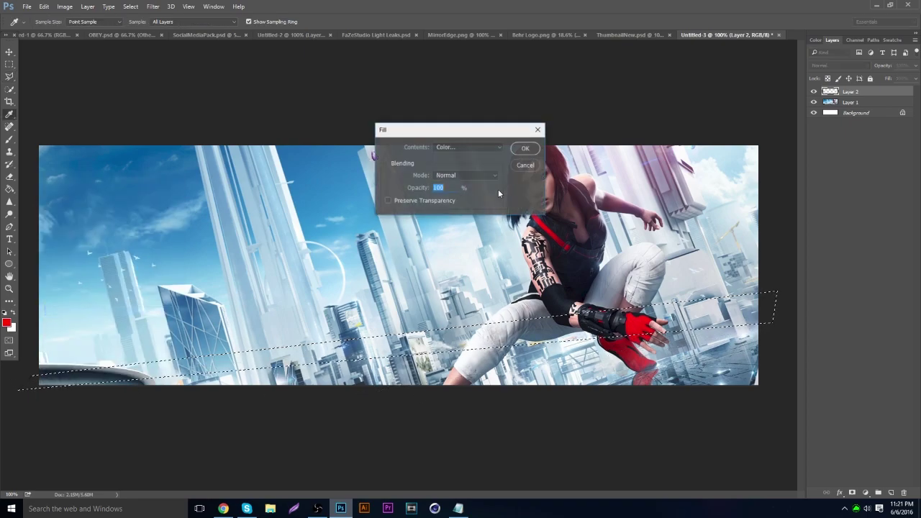
click(524, 149)
right_click(399, 232)
click(438, 238)
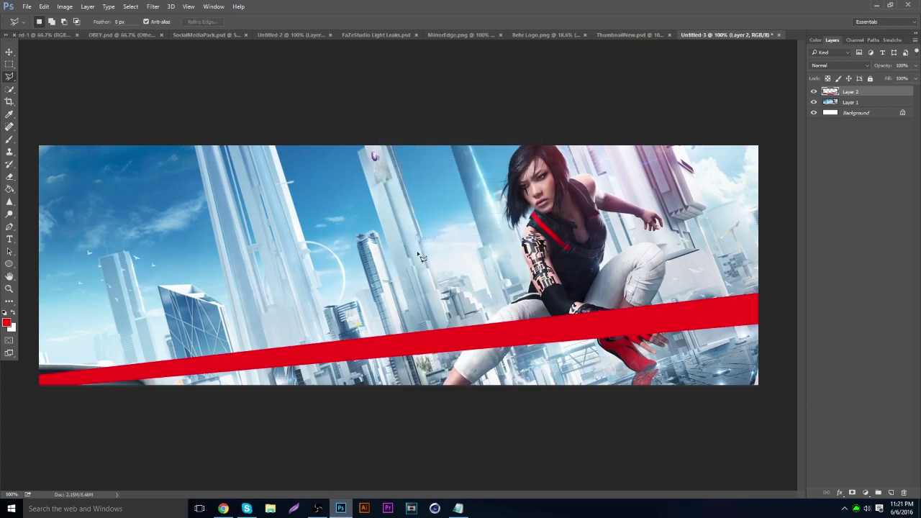
Step: Outline a thinner diagonal stripe selection just below the wide red stripe, running past the banner's right edge
click(102, 389)
click(791, 331)
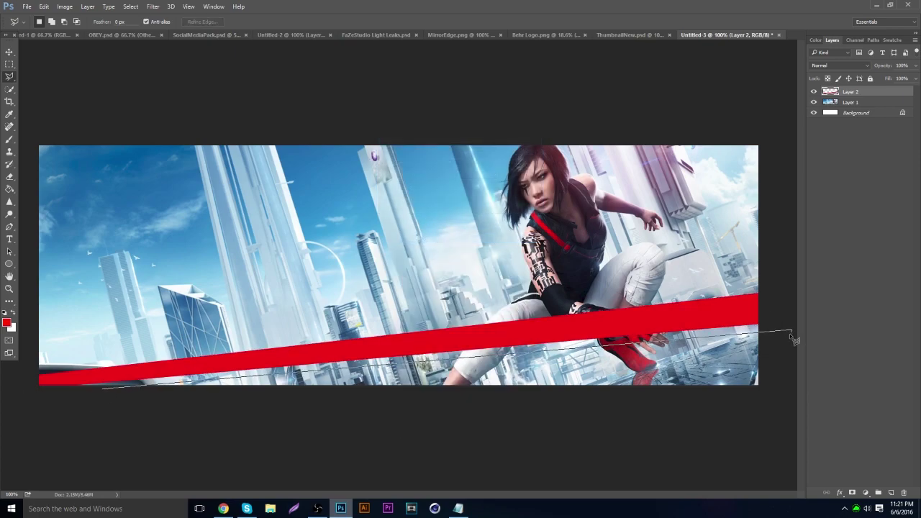
click(787, 344)
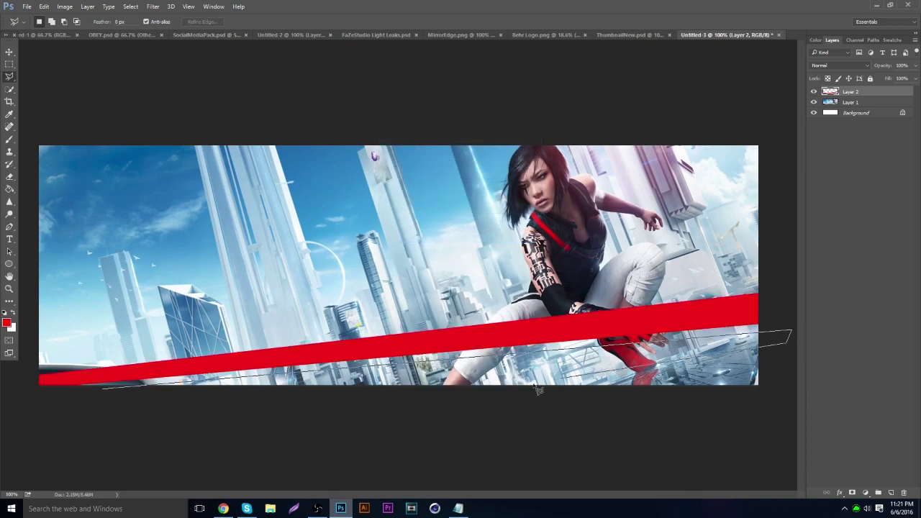
click(89, 393)
Step: Fill the thin stripe selection with the same red and deselect it
right_click(120, 397)
right_click(237, 374)
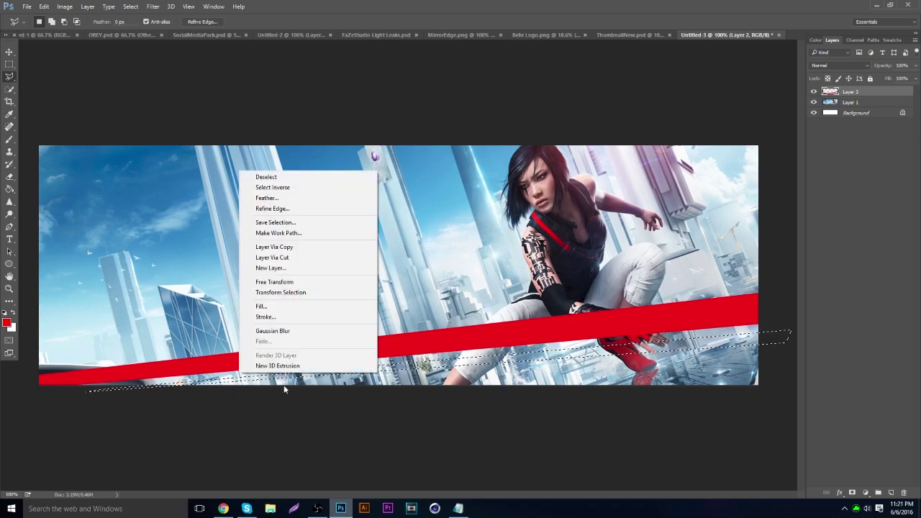
click(259, 307)
click(525, 148)
right_click(484, 177)
click(503, 182)
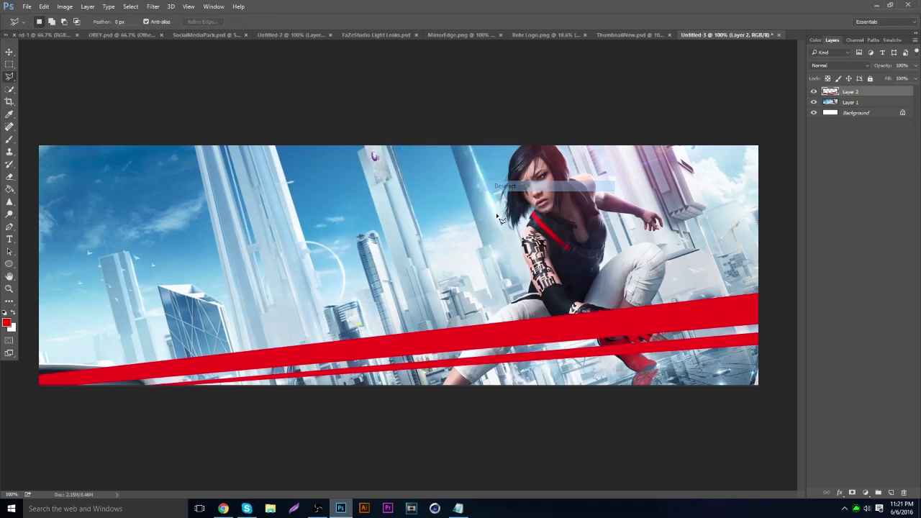
Step: Try the Darker Color, Darken, Multiply and Color Burn blend modes on the red stripe layer
click(850, 65)
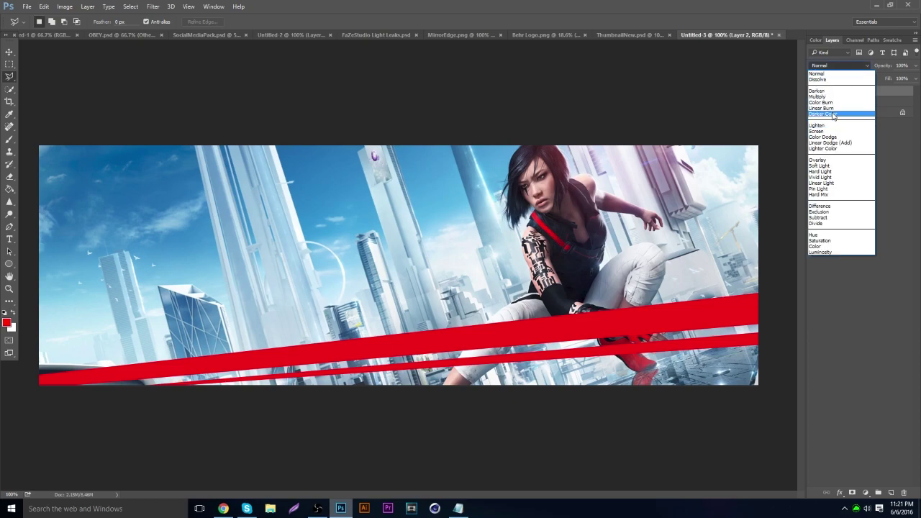
click(834, 114)
click(846, 66)
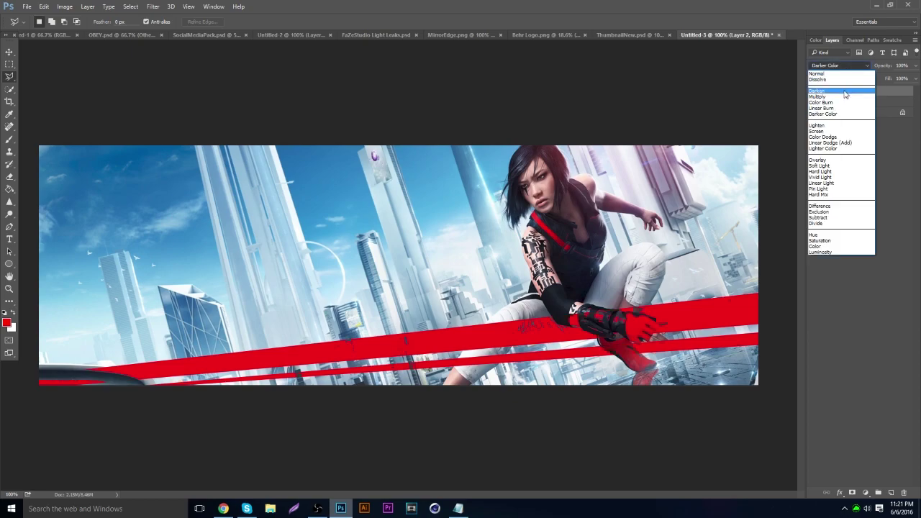
click(842, 85)
click(841, 66)
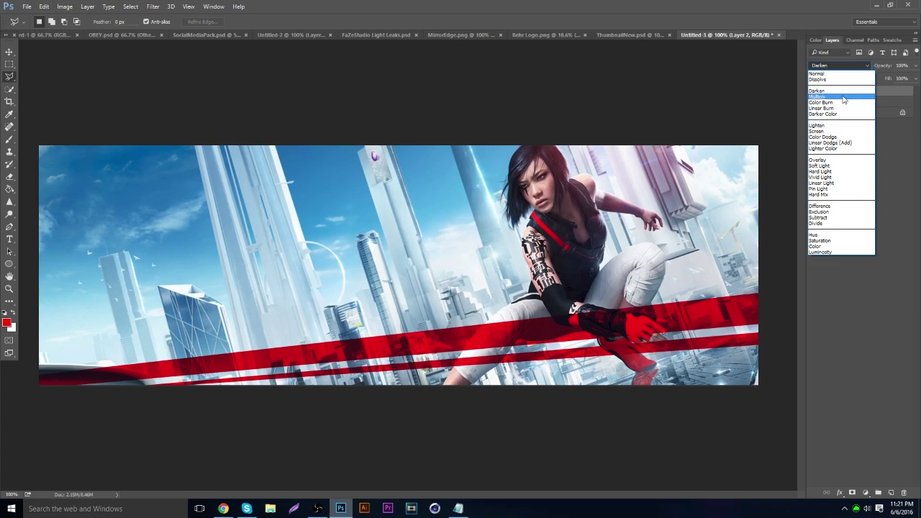
click(839, 96)
click(839, 66)
click(845, 102)
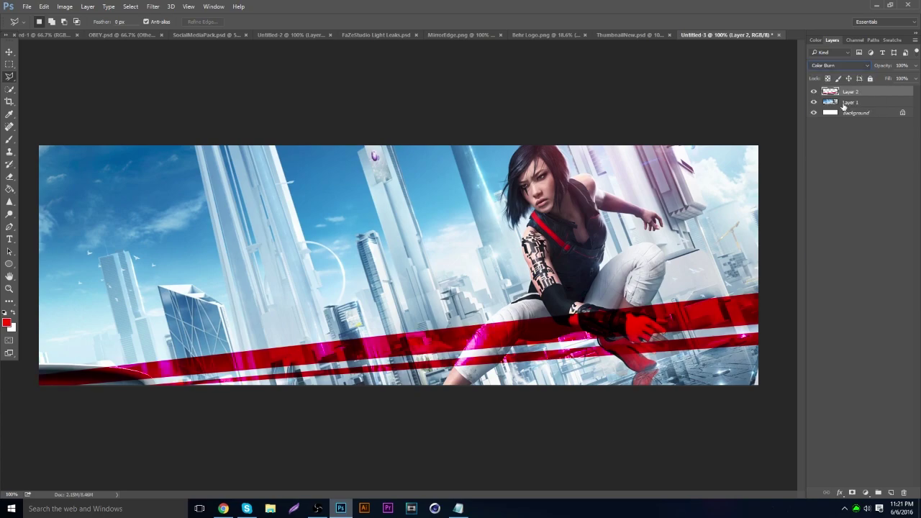
Step: Set the stripe layer's blend mode to Linear Burn and move the stripes slightly down in the banner
click(843, 63)
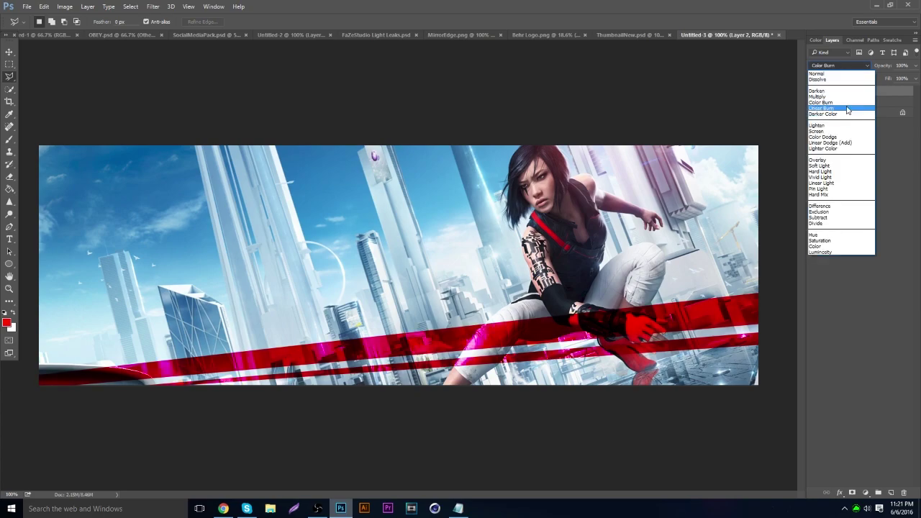
click(847, 110)
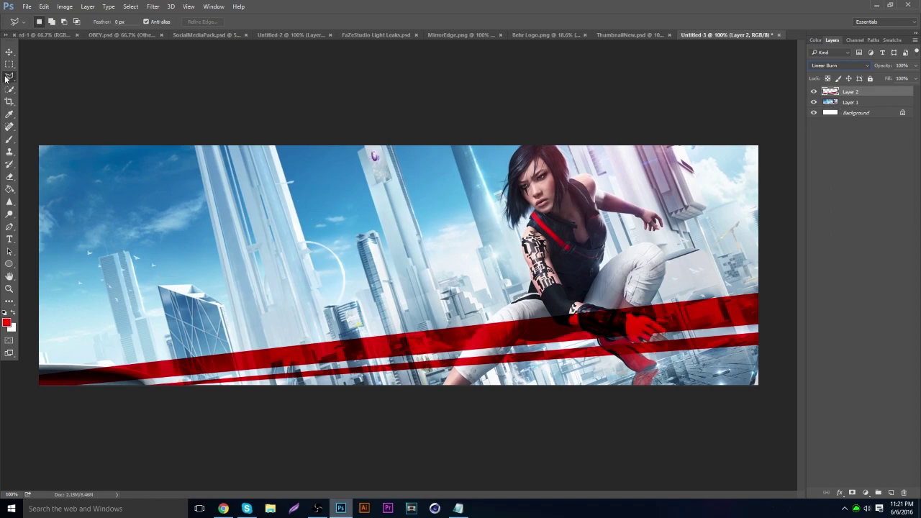
click(9, 52)
drag(168, 88, 168, 107)
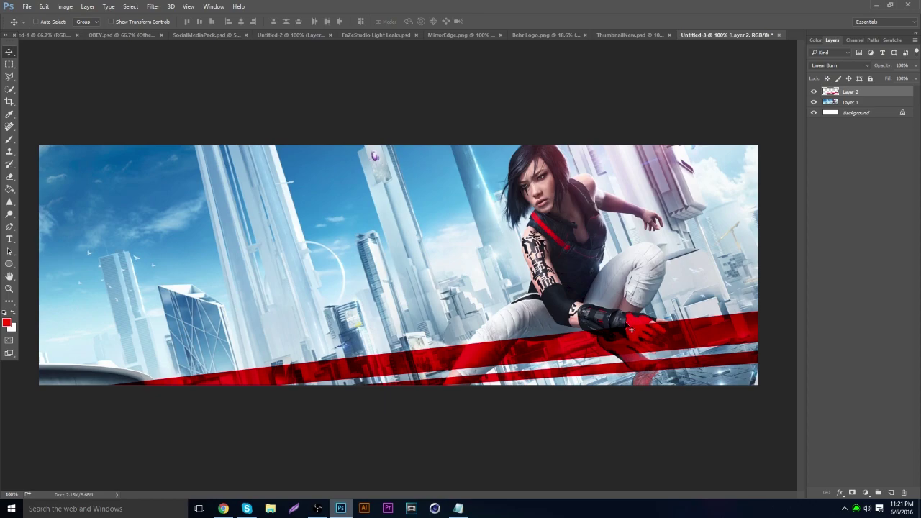
drag(599, 316, 605, 309)
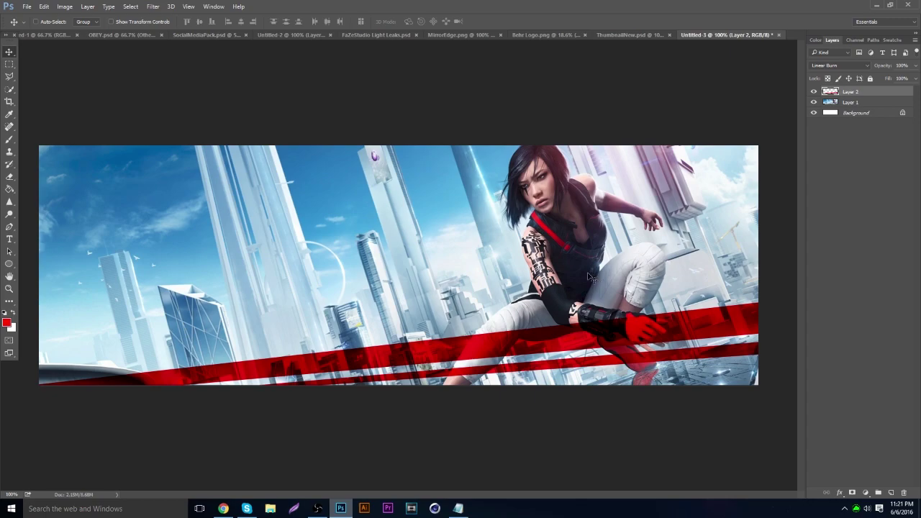
Step: On the wallpaper layer, trace a Pen path along the outer edge of the woman's thigh, waist and tattooed arm up to the shoulder
click(844, 105)
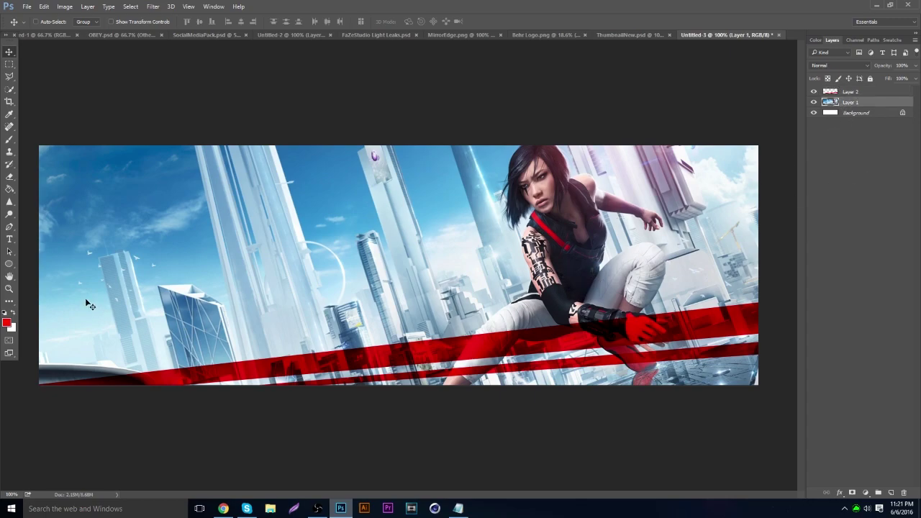
click(10, 288)
drag(542, 200, 619, 201)
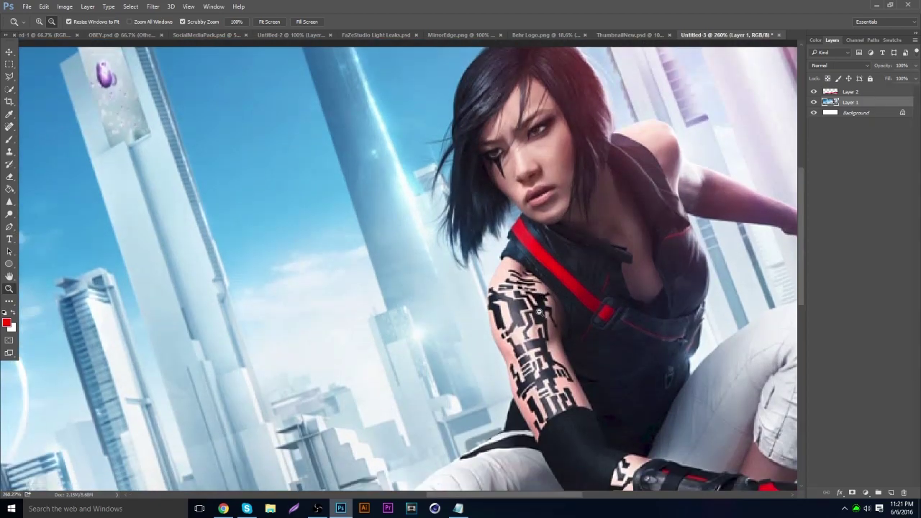
scroll(360, 295, down, 4)
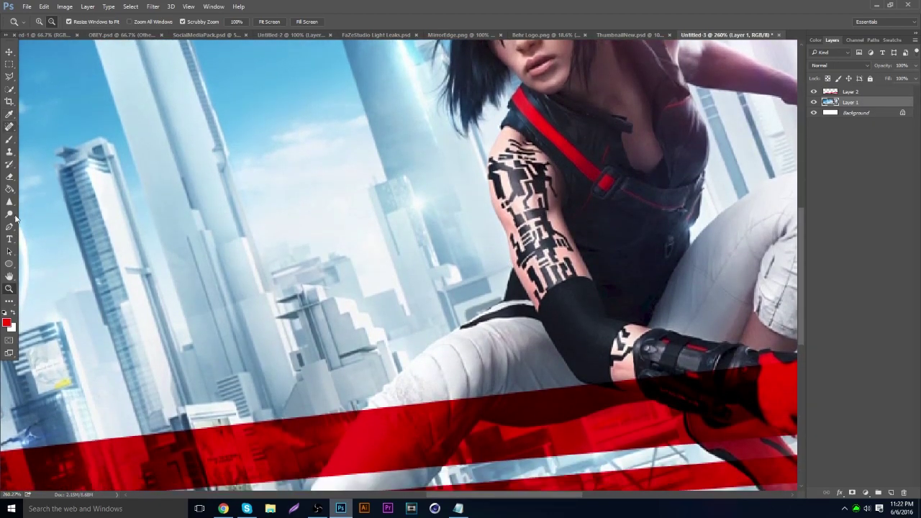
click(10, 226)
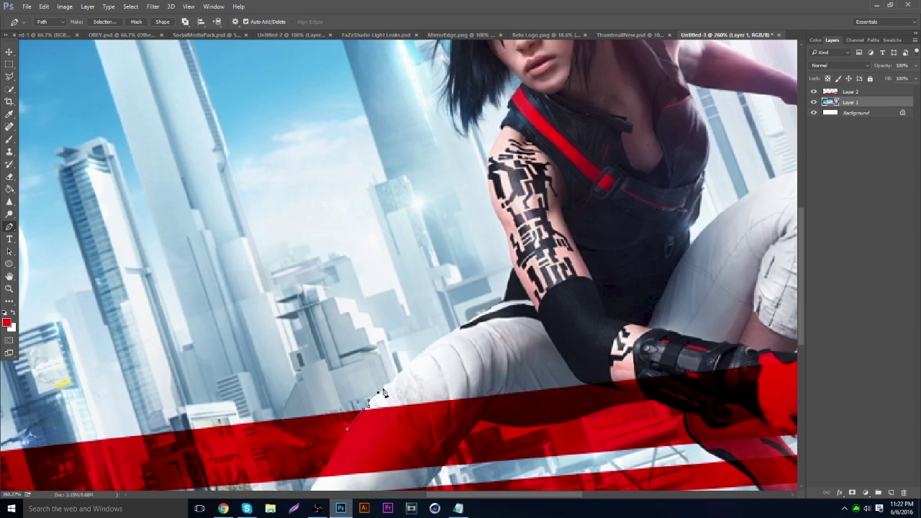
click(412, 360)
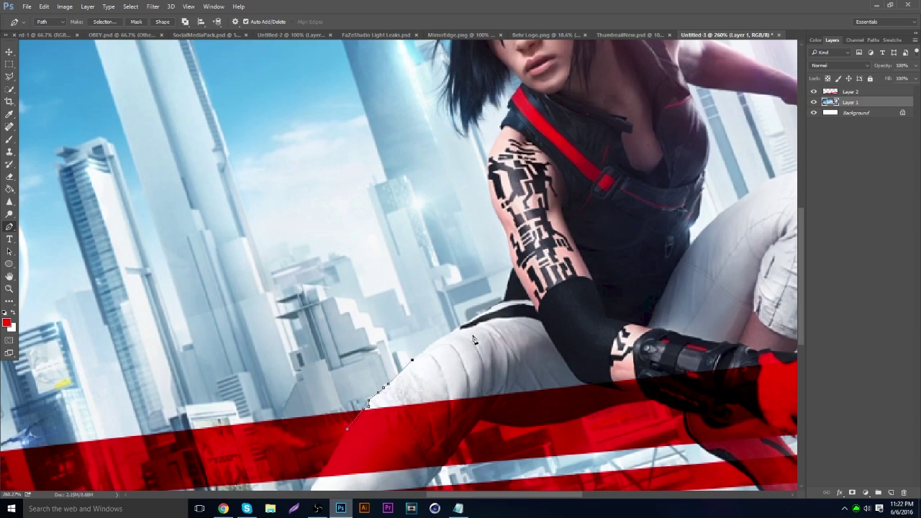
click(431, 345)
click(456, 333)
scroll(502, 229, up, 2)
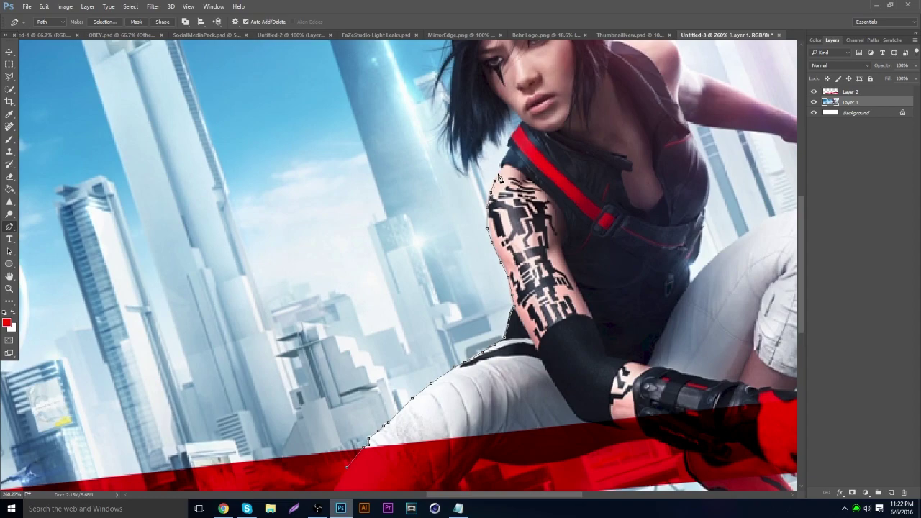
Step: Continue the path across the woman's chest strap, torso and wrist, and bring it back to its start on the thigh
click(539, 147)
click(584, 210)
click(644, 396)
scroll(547, 431, down, 2)
click(448, 401)
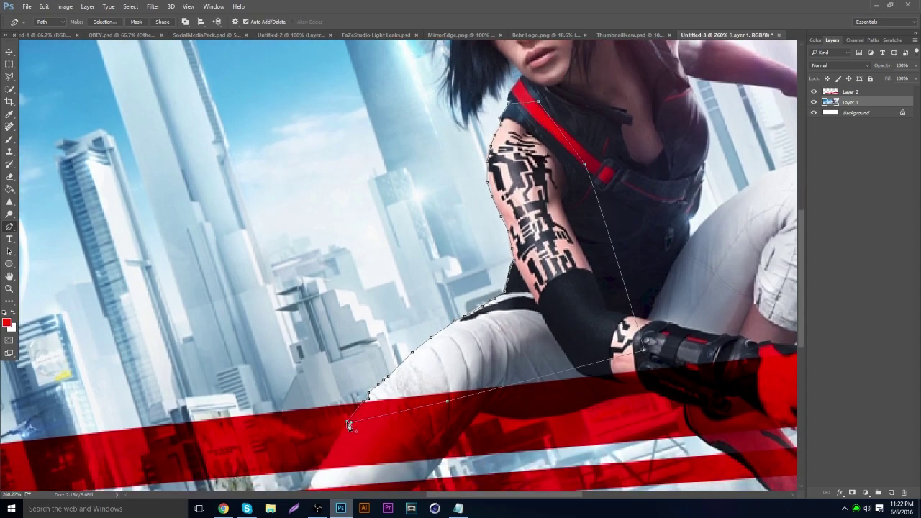
Step: Convert the path to a new anti-aliased selection with a 0-pixel feather and copy that area to its own layer
right_click(425, 141)
click(471, 188)
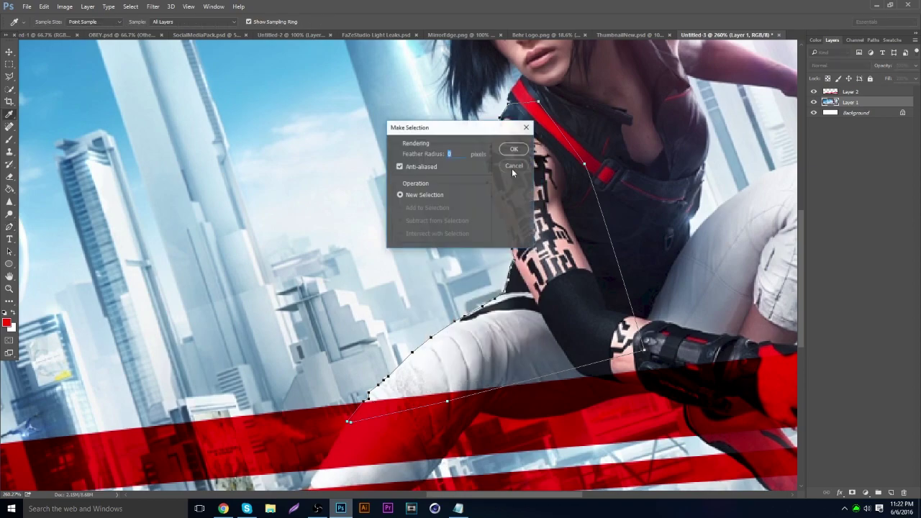
click(515, 148)
key(ctrl+j)
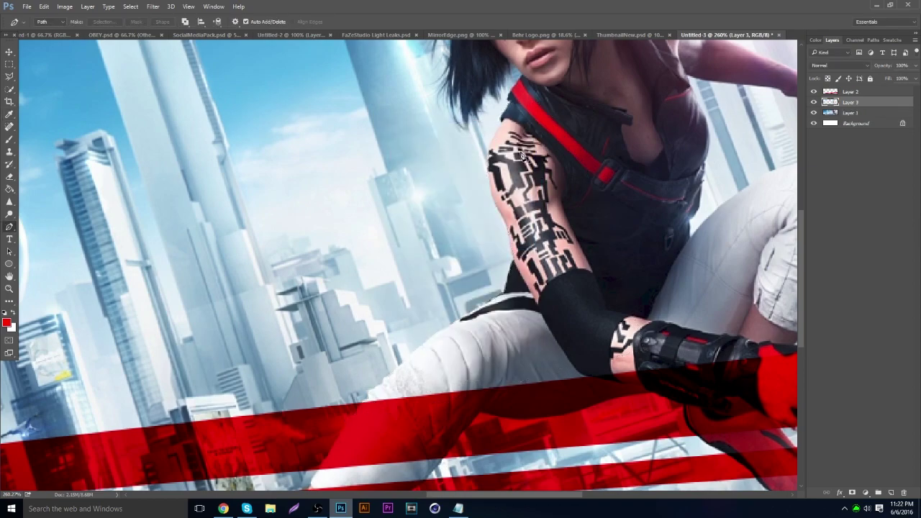
Step: Add a layer directly above the wallpaper and brush a soft black shadow behind the woman's arm and thigh
click(853, 112)
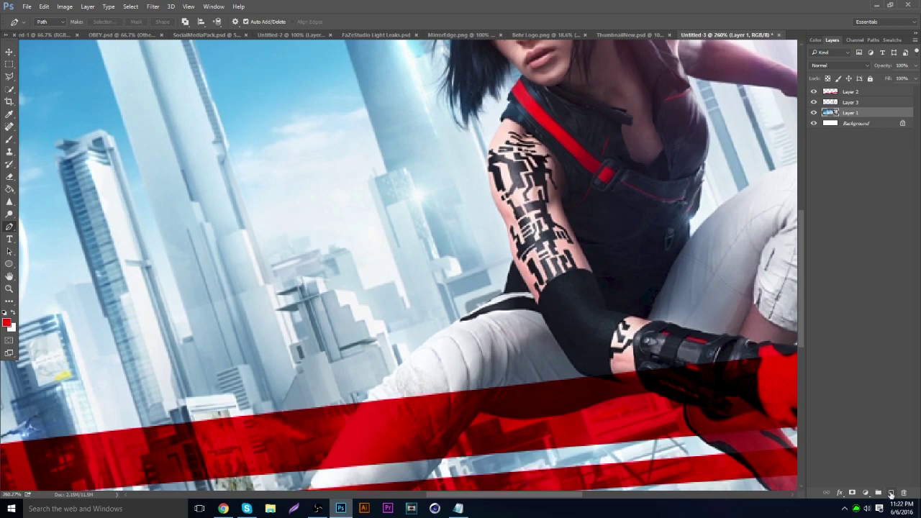
click(891, 494)
click(9, 139)
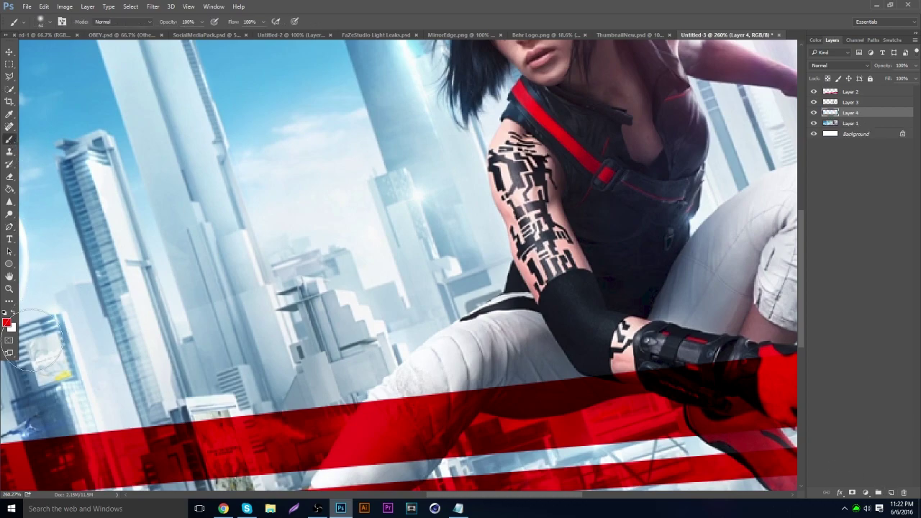
click(5, 312)
click(12, 312)
click(13, 311)
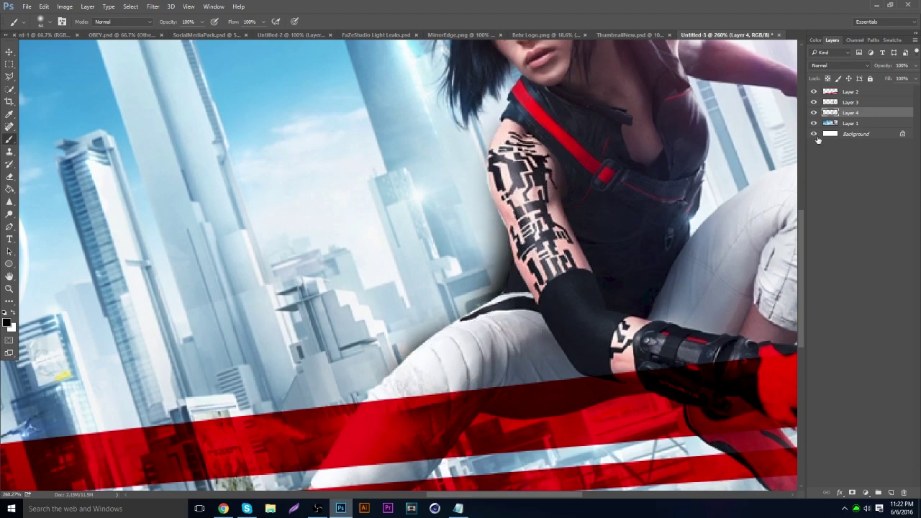
Step: On the shadow layer, outline the area inside the woman's body with the Polygonal Lasso, clear stray shadow there and deselect
click(7, 77)
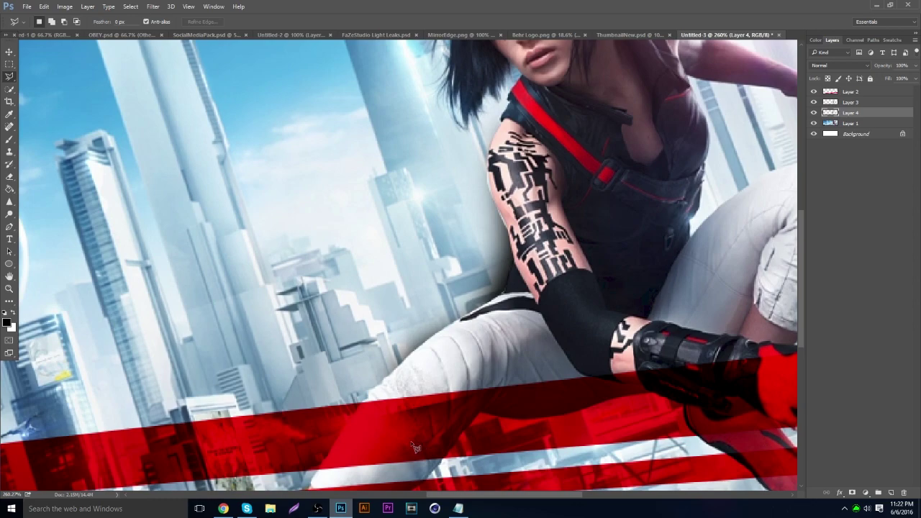
click(352, 431)
click(525, 311)
click(536, 106)
click(634, 92)
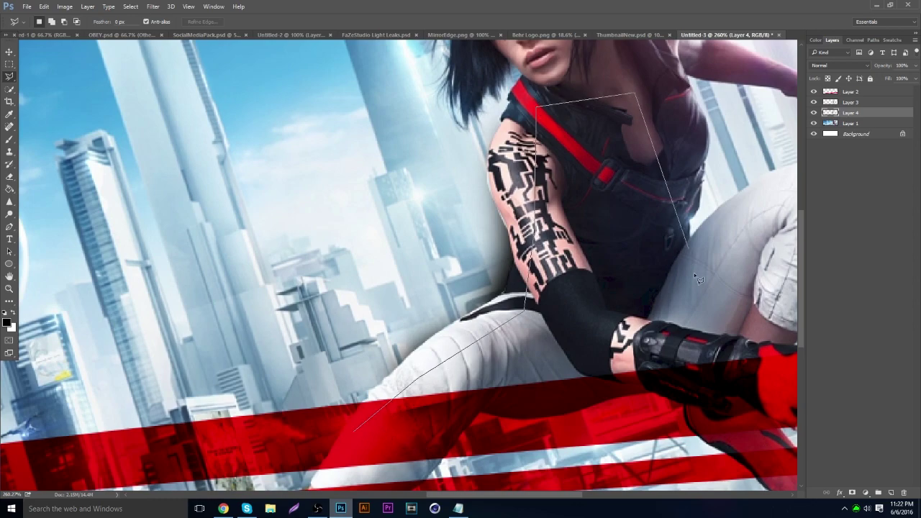
click(694, 281)
click(619, 445)
double_click(410, 448)
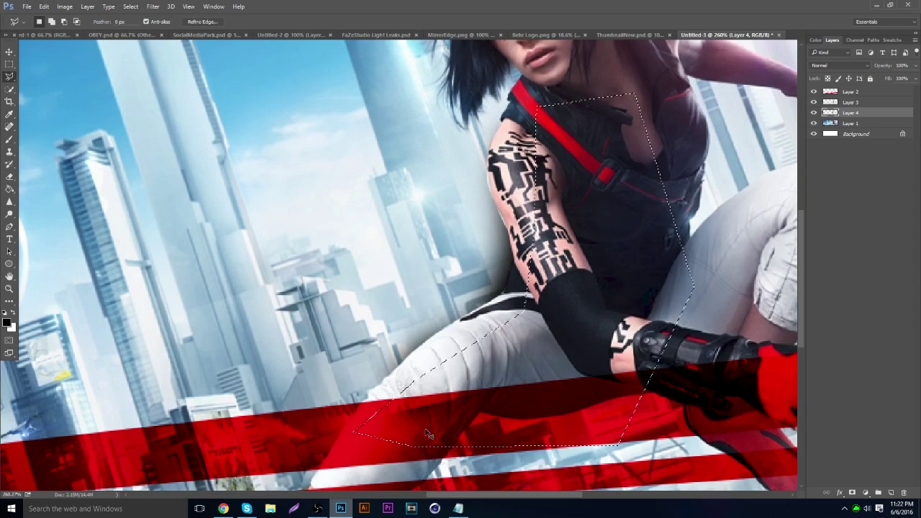
key(ctrl+d)
Step: Lower the shadow layer's opacity to 23% and return to a view of the whole banner
scroll(211, 176, up, 1)
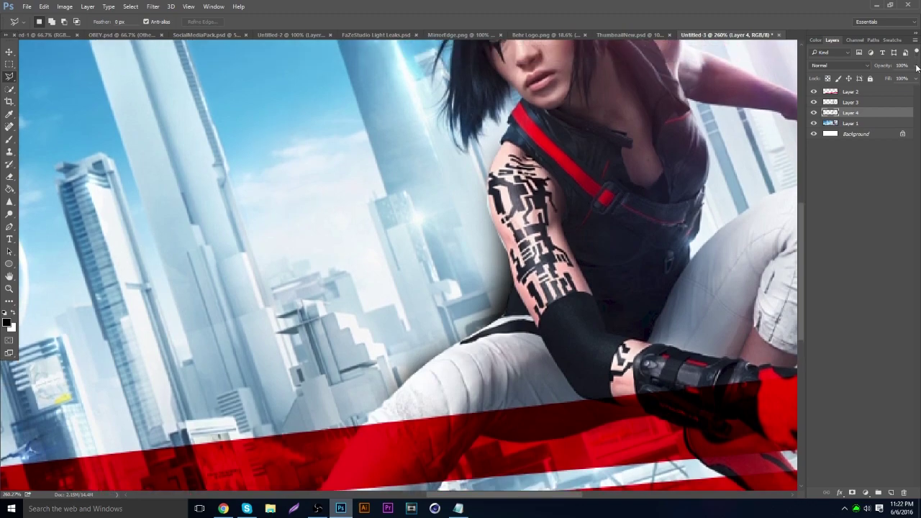
drag(917, 68, 880, 83)
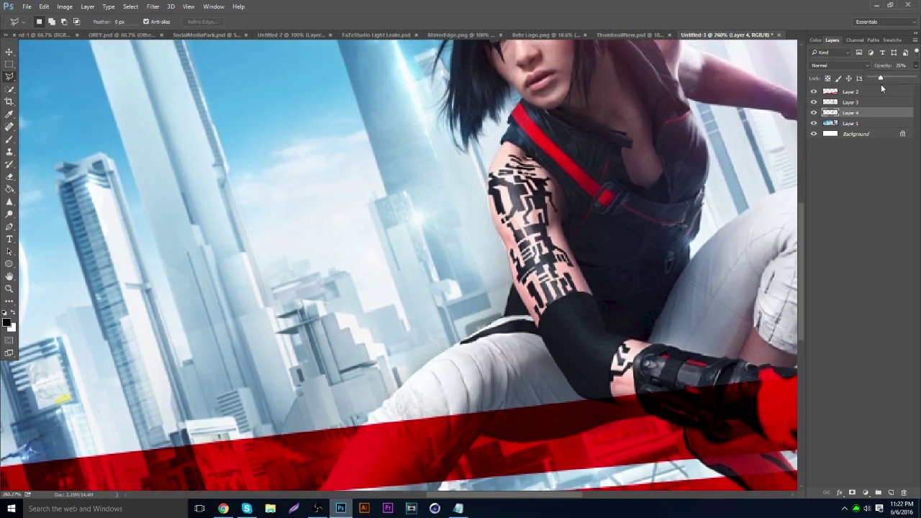
click(9, 289)
drag(338, 288, 237, 289)
drag(369, 287, 389, 256)
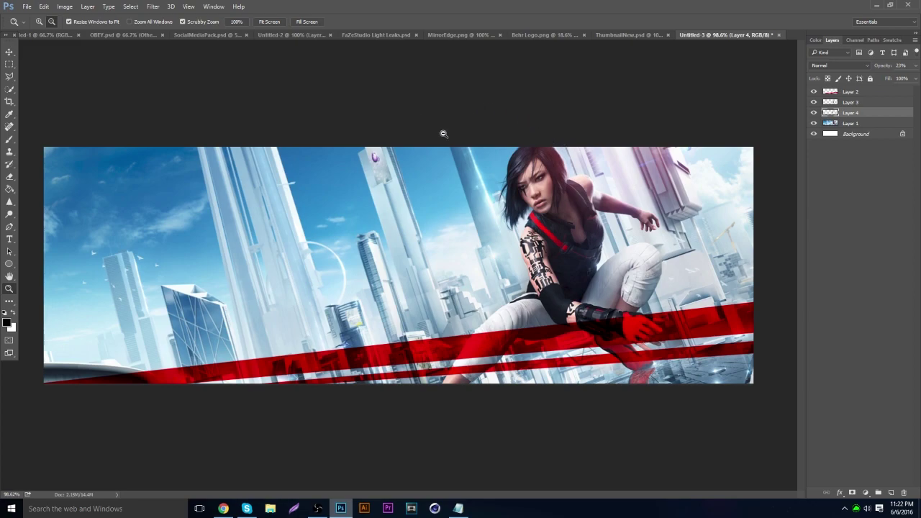
Step: In OBEY.psd, open the Smoke group, hide its visible smoke layer, and show and select cloud layer 9
click(135, 34)
click(9, 52)
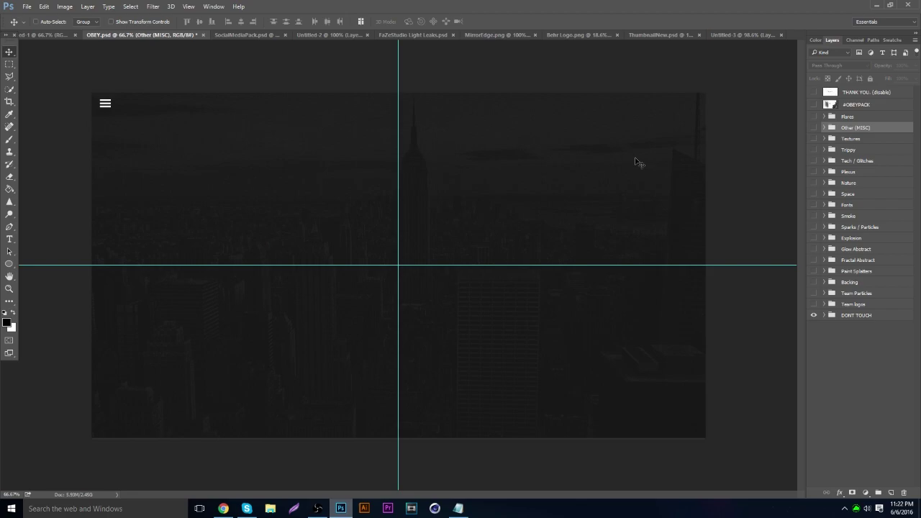
click(815, 215)
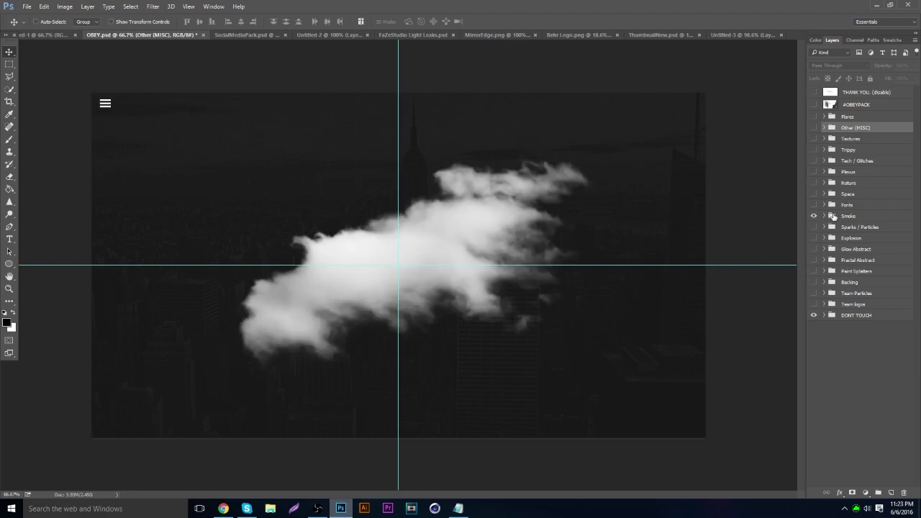
click(824, 216)
click(816, 326)
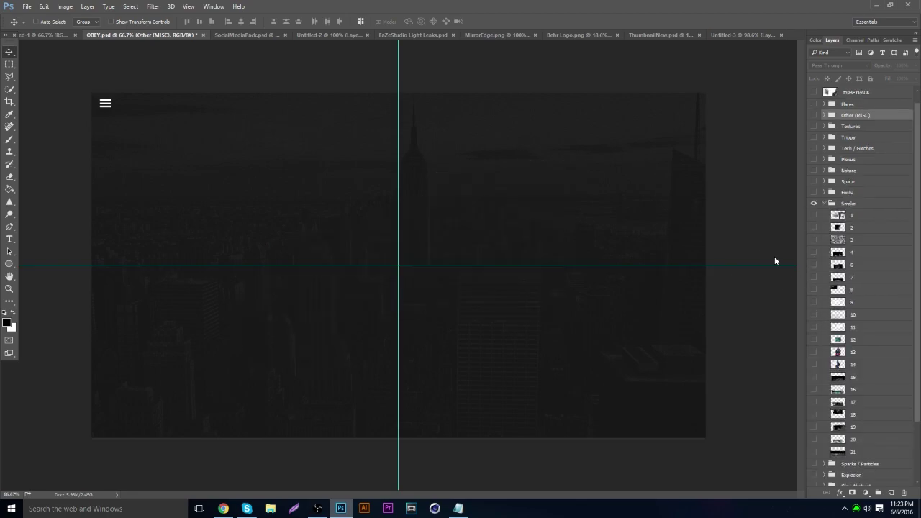
click(814, 314)
click(814, 315)
click(814, 302)
click(853, 305)
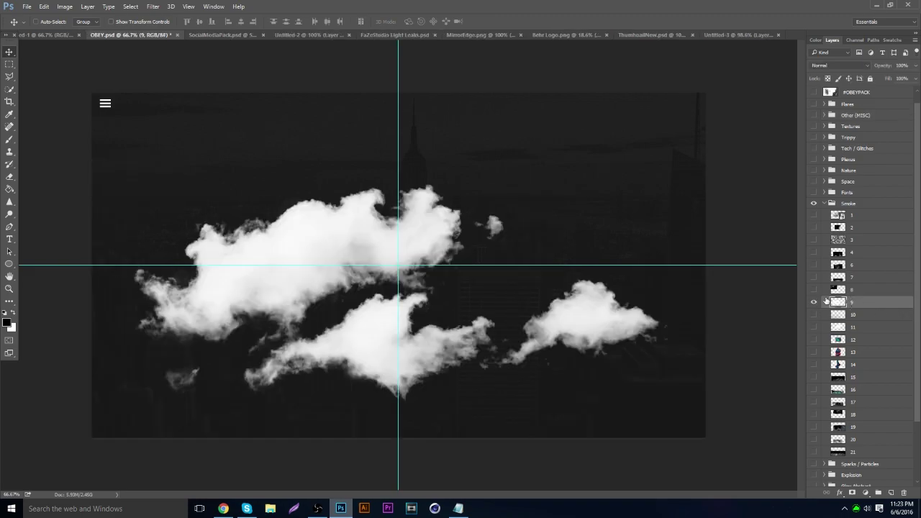
Step: Bring cloud layer 9 into the banner and duplicate it so clouds cover the upper-left sky and the lower-right corner
drag(335, 177, 523, 186)
drag(540, 221, 357, 128)
drag(857, 113, 861, 89)
drag(579, 228, 324, 142)
key(ctrl)
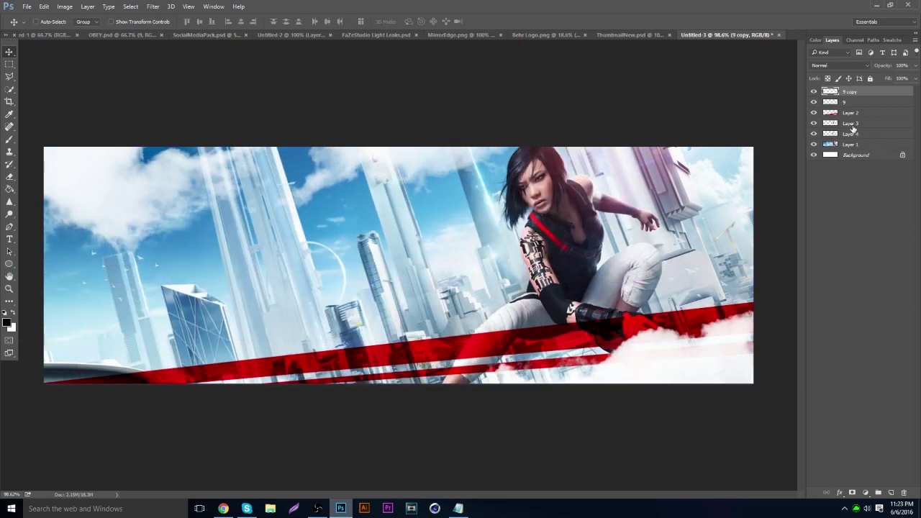
Step: Look through SocialMediaPack.psd and preview smoke layers 10, 11 and 12 in OBEY.psd, ending with the Smoke group hidden and collapsed
click(293, 34)
click(213, 34)
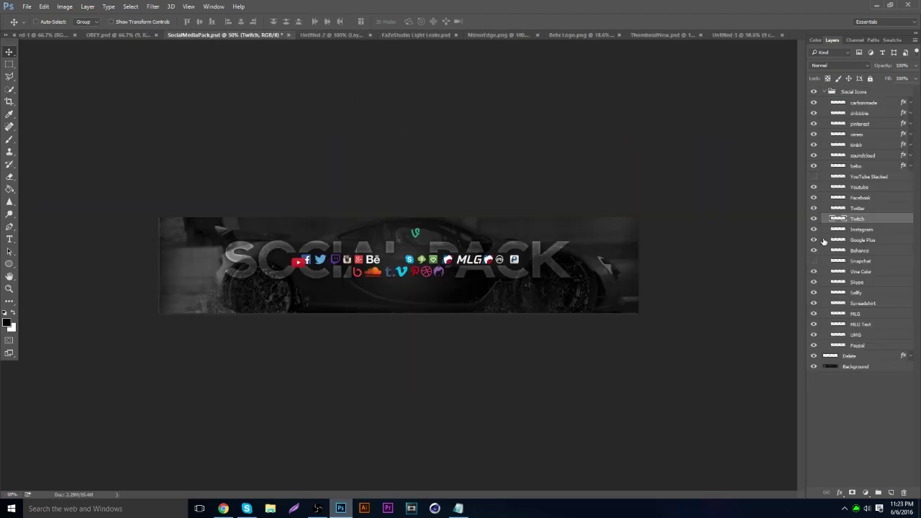
click(142, 35)
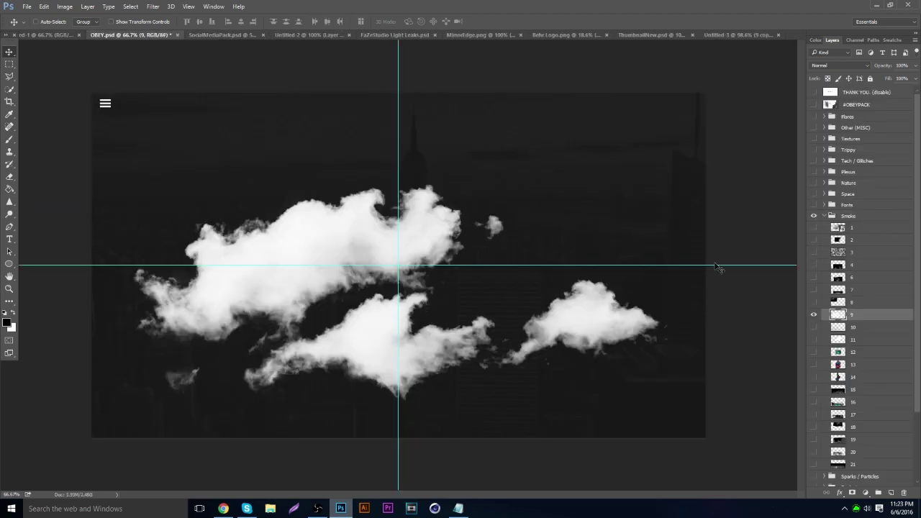
click(814, 315)
click(814, 327)
click(814, 327)
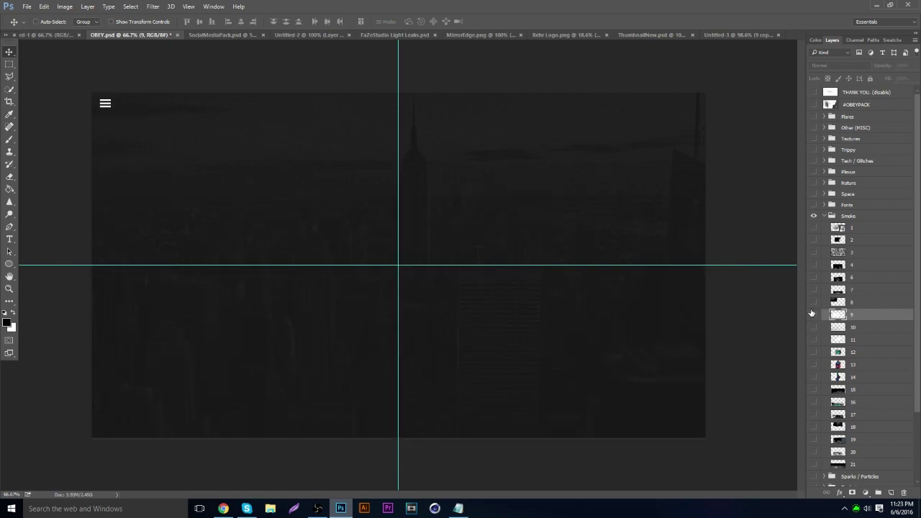
click(814, 341)
click(814, 340)
click(814, 352)
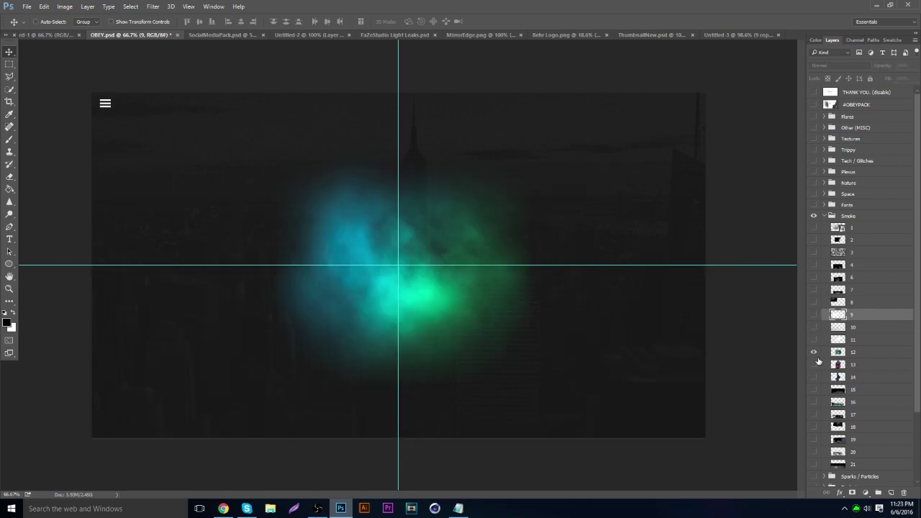
click(814, 215)
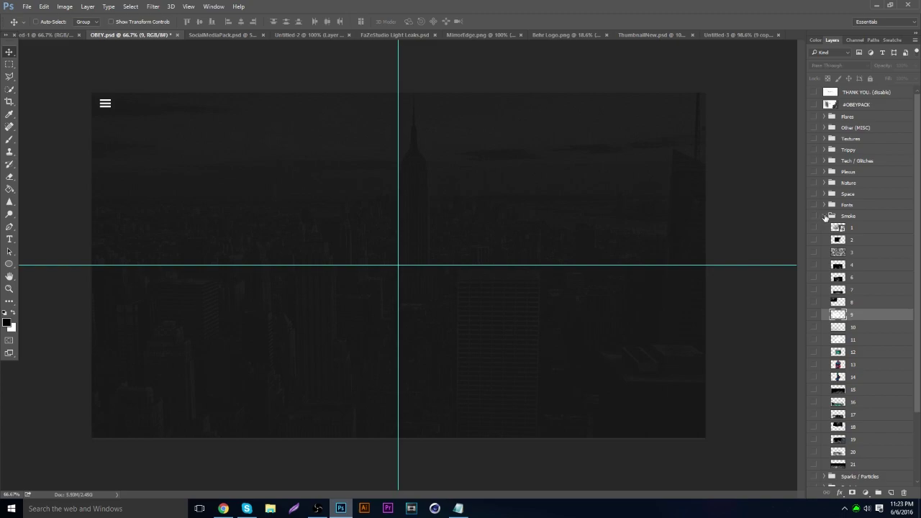
click(825, 216)
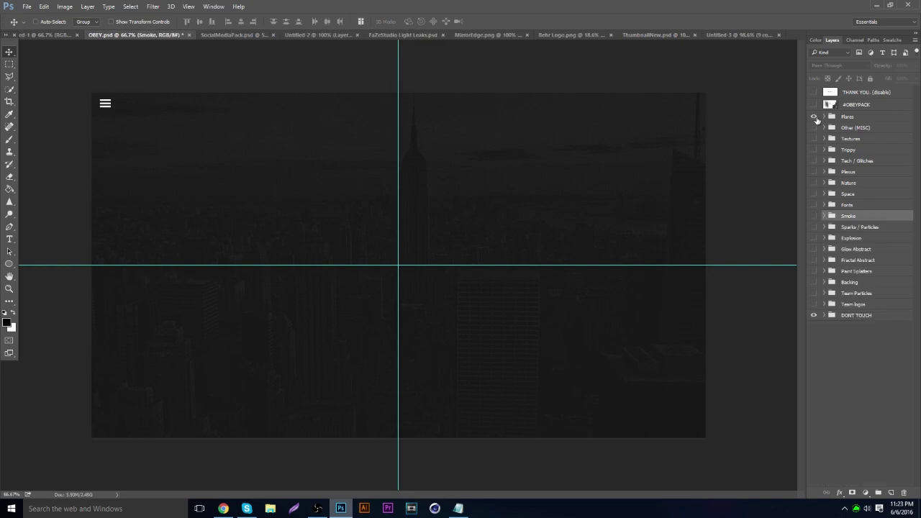
Step: Preview flares 2 and 3 in the Flares group of OBEY.psd and place flare 3 over the banner's upper-right area
click(826, 116)
click(823, 116)
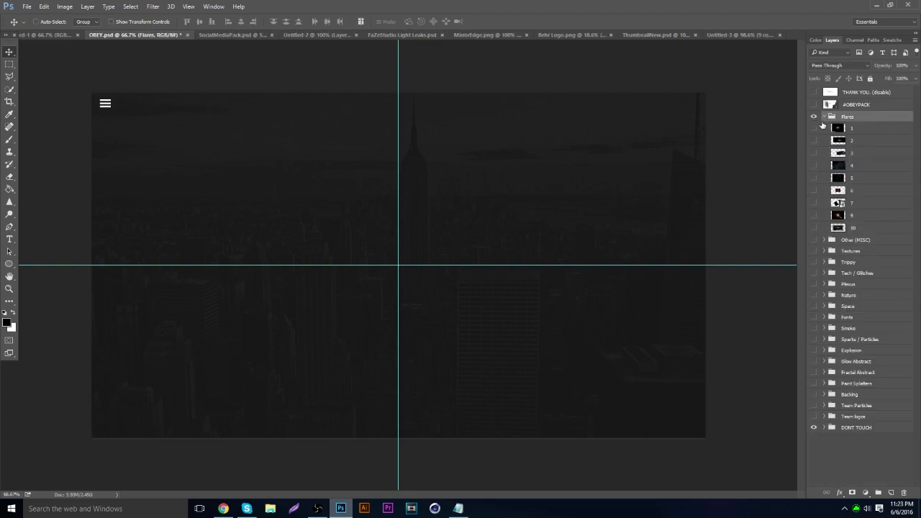
click(814, 153)
click(814, 153)
click(813, 141)
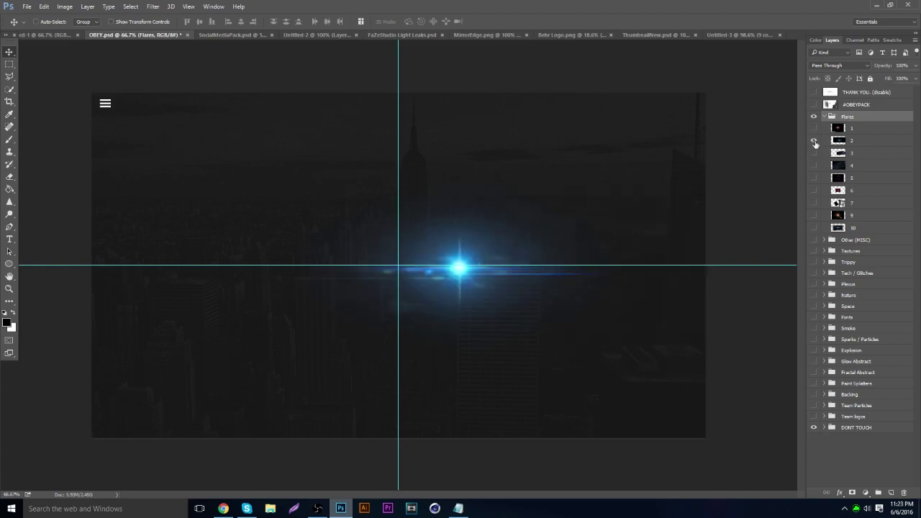
click(814, 140)
click(824, 154)
drag(657, 179, 658, 152)
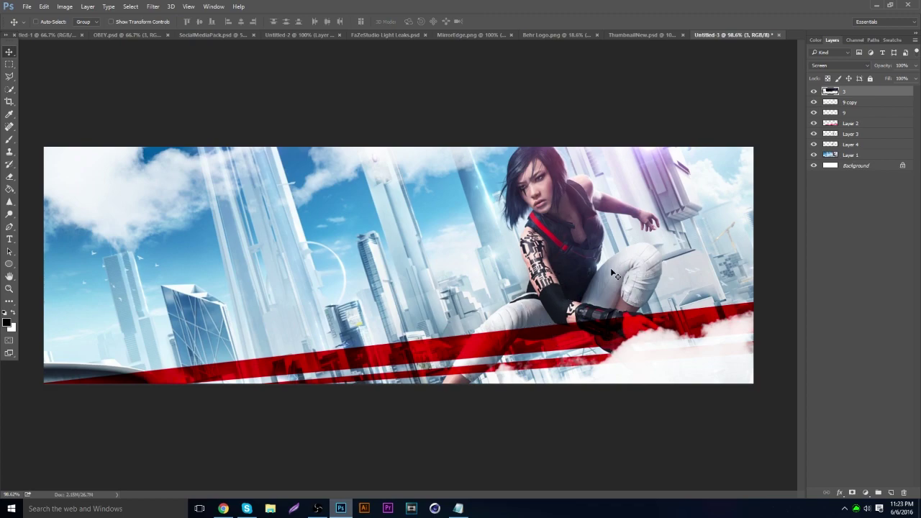
Step: Bring light leak Layer 16 from FaZeStudio Light Leaks.psd into the banner and position it over the woman and the right end
click(383, 35)
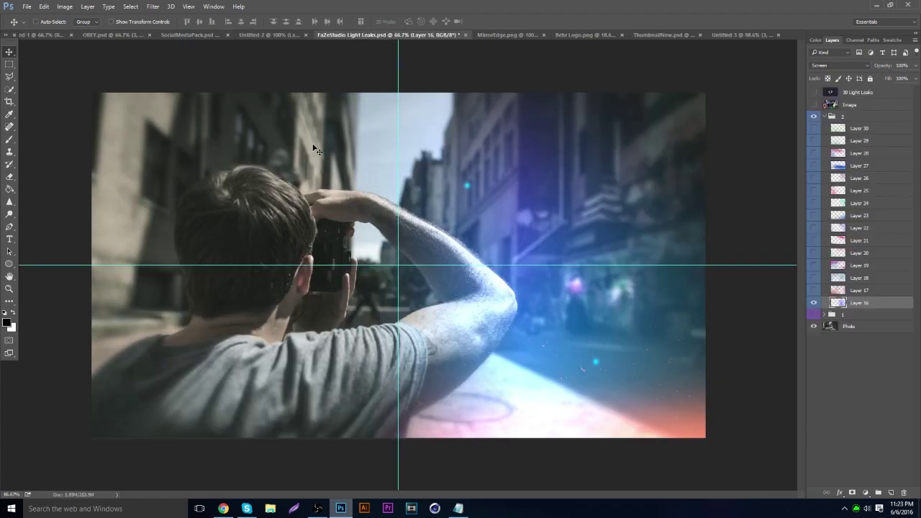
click(813, 303)
click(813, 303)
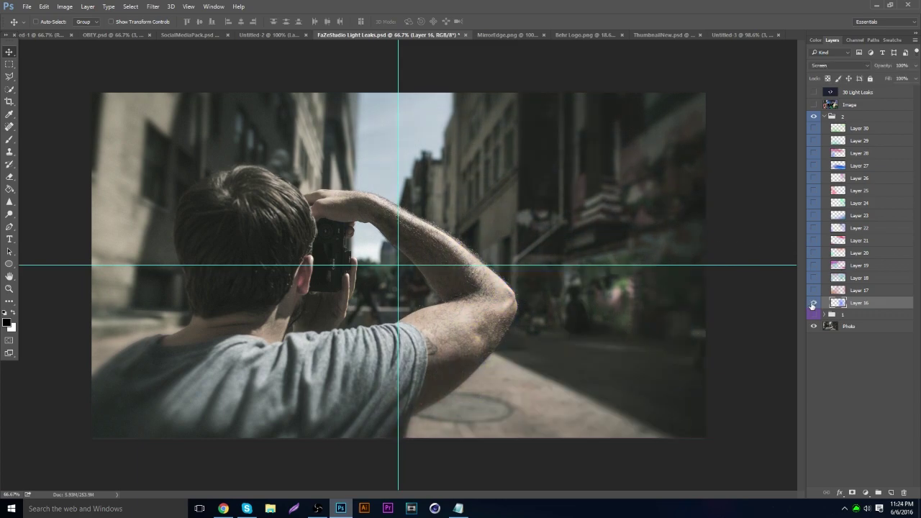
drag(551, 207, 593, 311)
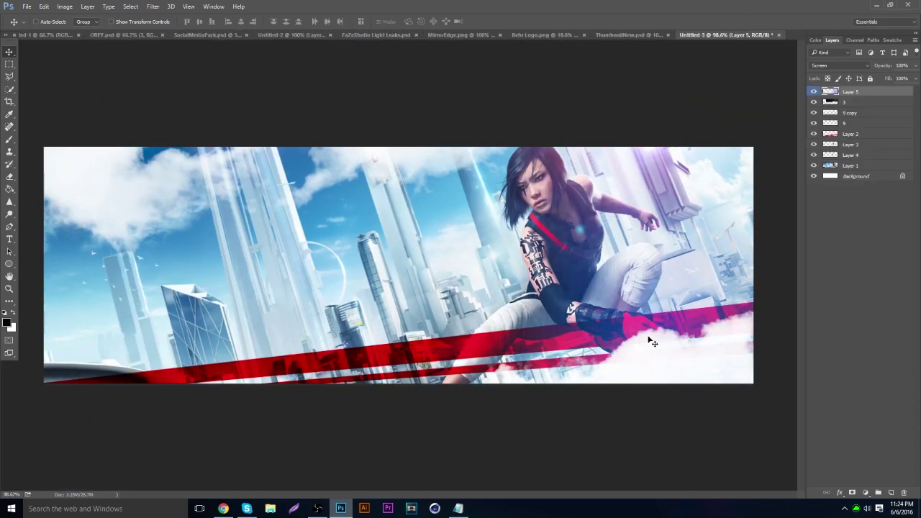
drag(651, 295, 665, 349)
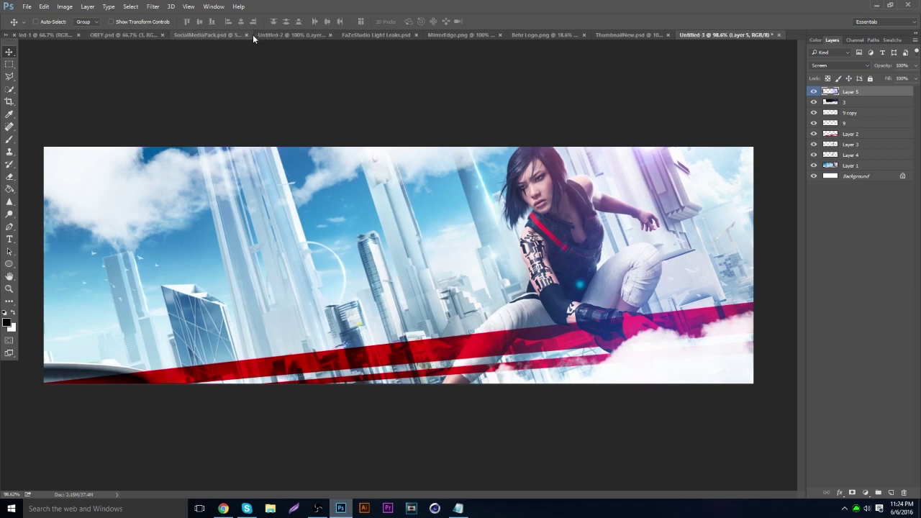
Step: Check the finished banner in Untitled-2, and open the MirrorEdge.png logo from the Mine folder on drive D:
click(309, 36)
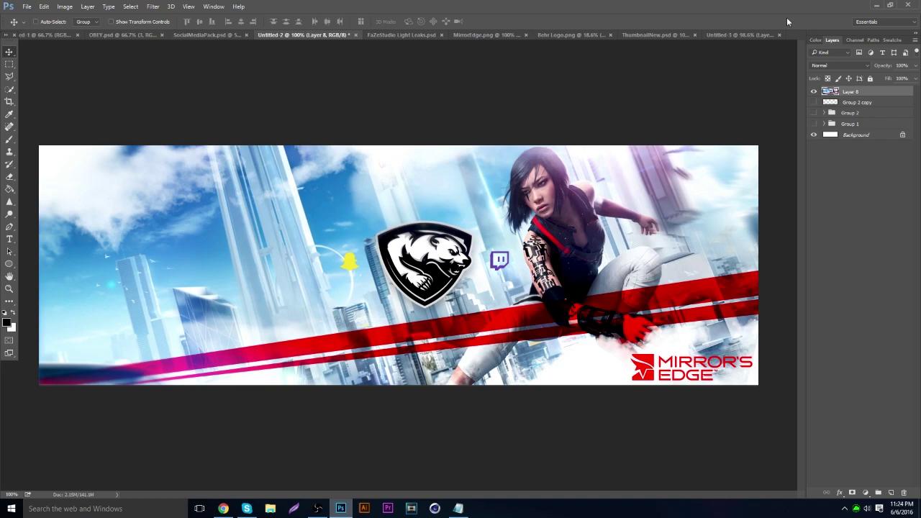
click(732, 35)
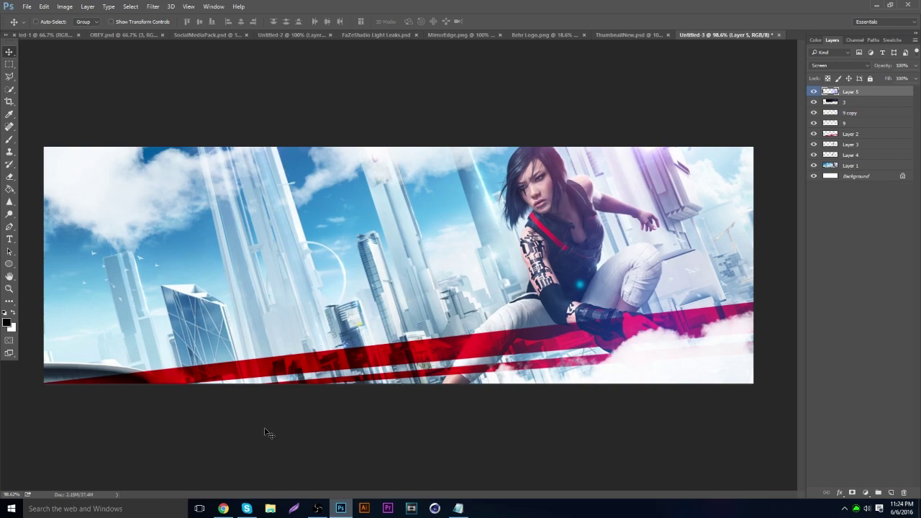
click(39, 8)
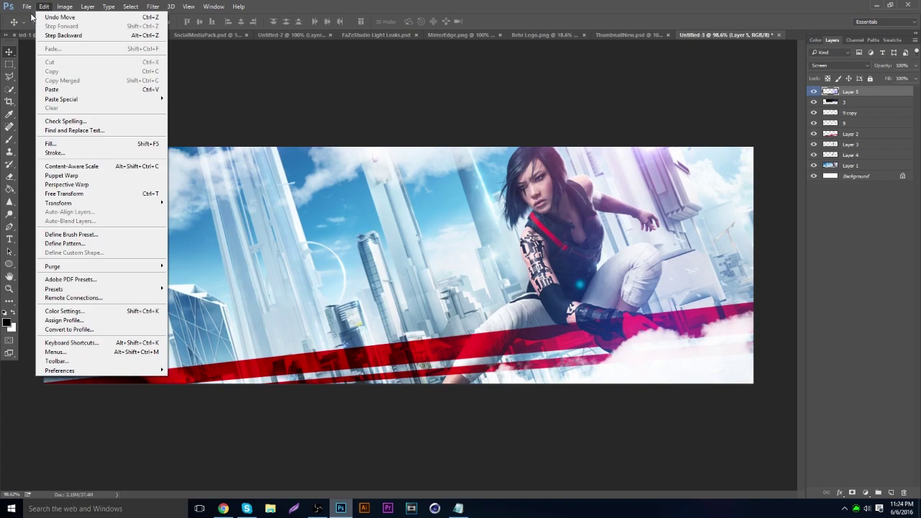
mouse_move(27, 7)
click(32, 27)
key(ctrl+o)
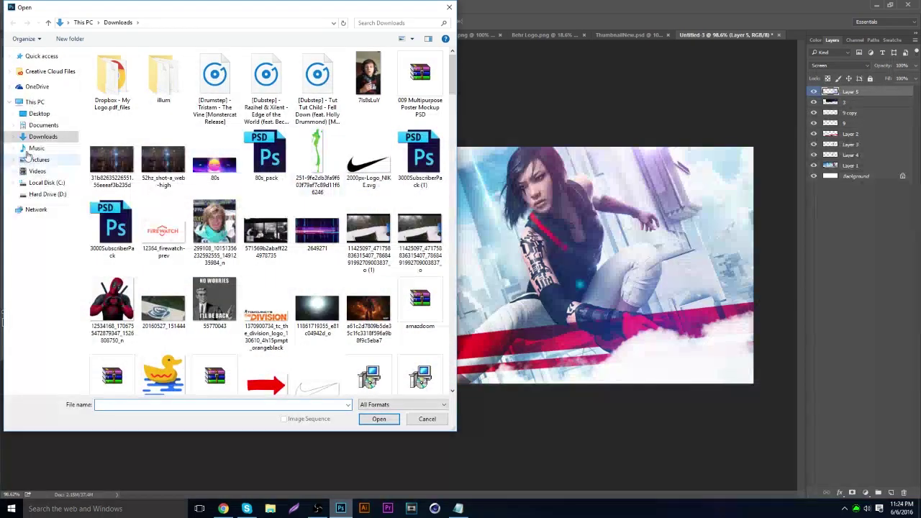
click(50, 194)
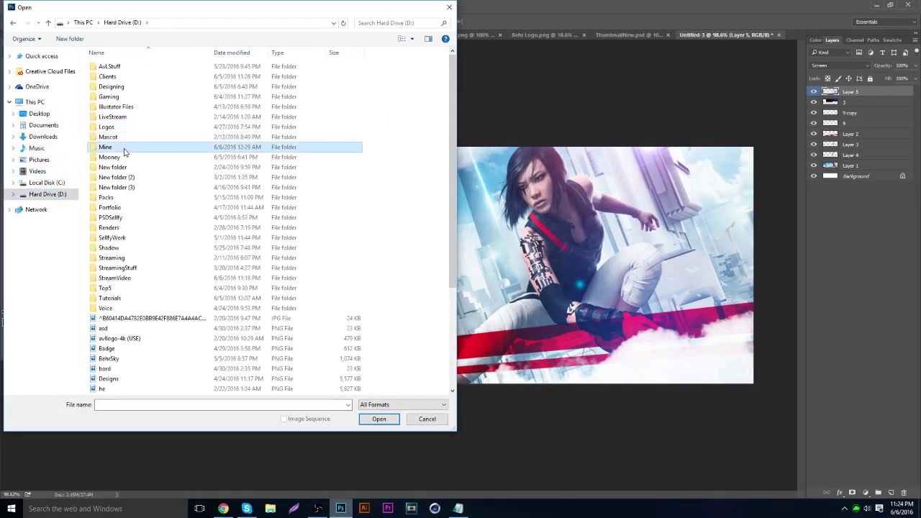
double_click(123, 148)
double_click(168, 98)
double_click(114, 60)
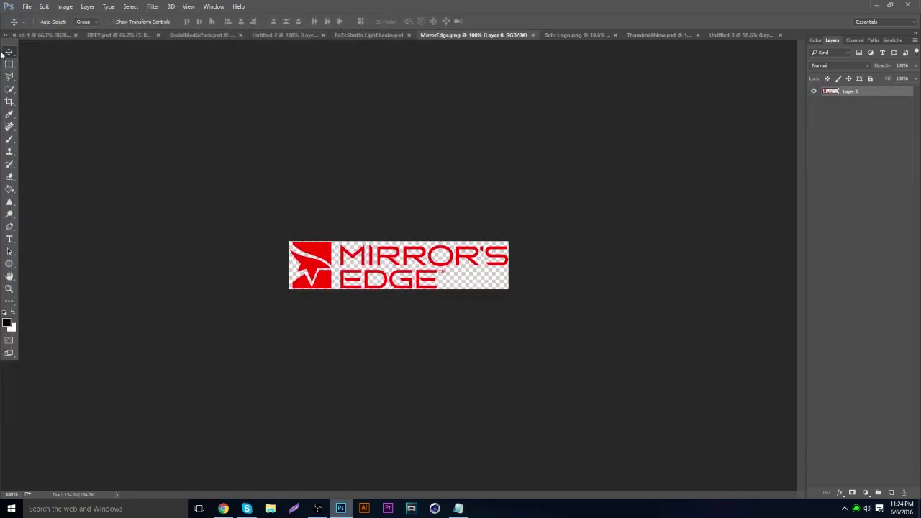
Step: Bring the Mirror's Edge logo into the banner and scale it down in the lower-right corner
drag(358, 236, 628, 338)
key(ctrl+t)
drag(545, 331, 733, 370)
key(Return)
Step: Fine-tune the Mirror's Edge logo's position so it has a small, even margin from the banner's bottom and right edges
click(8, 288)
key(v)
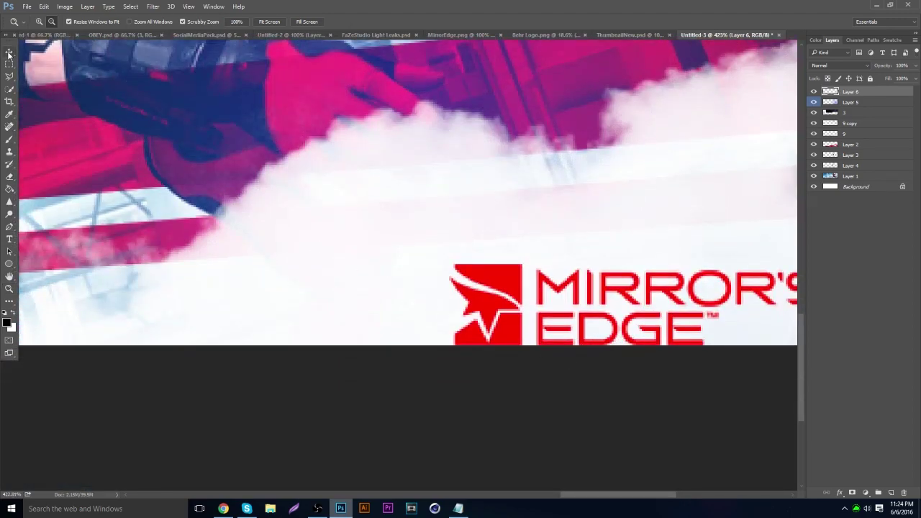
drag(345, 173, 326, 163)
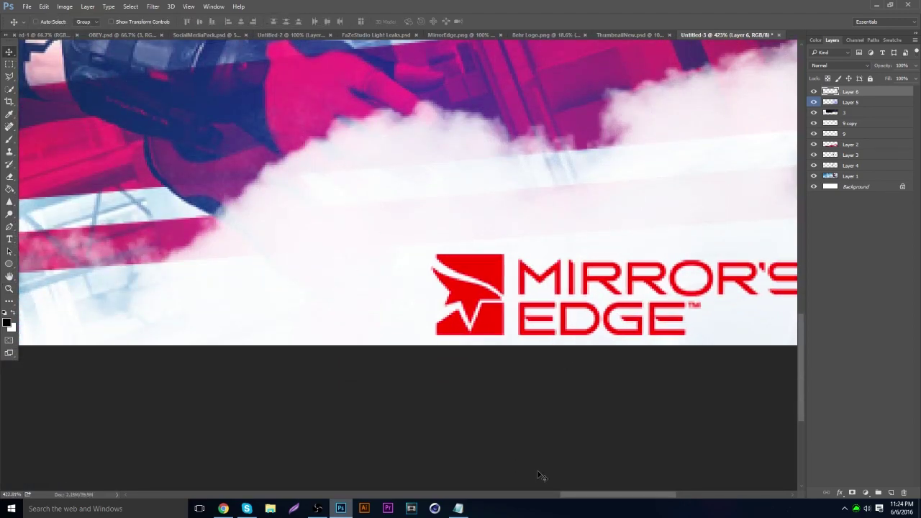
drag(572, 495, 596, 494)
drag(503, 302, 512, 302)
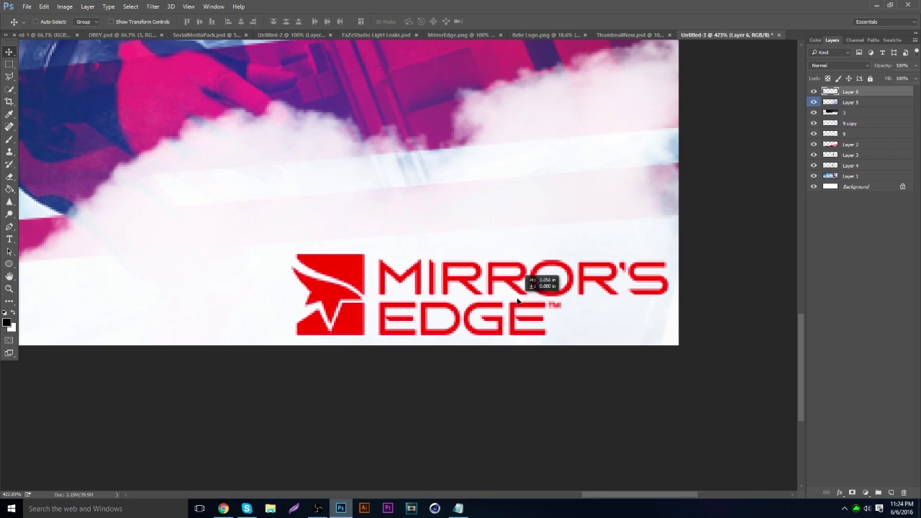
click(9, 289)
drag(349, 260, 262, 282)
drag(373, 234, 428, 233)
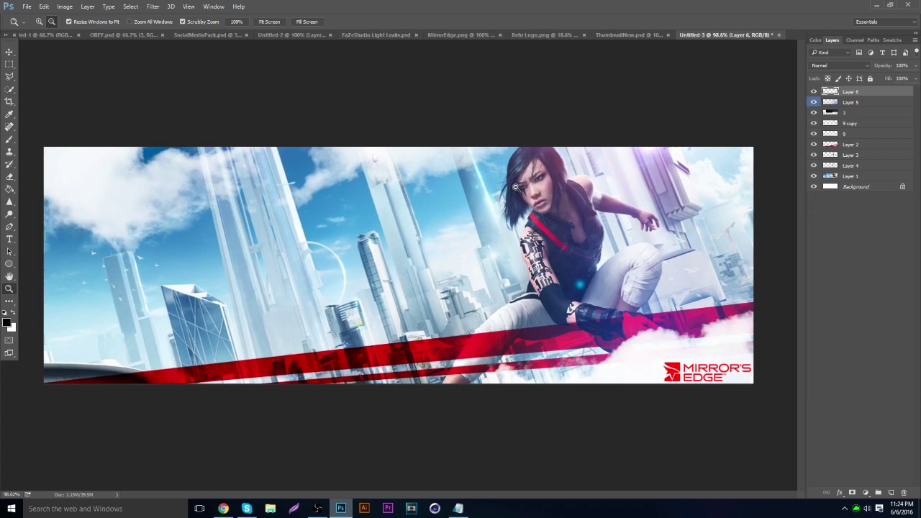
Step: Shrink the bear shield in Behr Logo.png and bring it into the banner as a new top layer
click(531, 33)
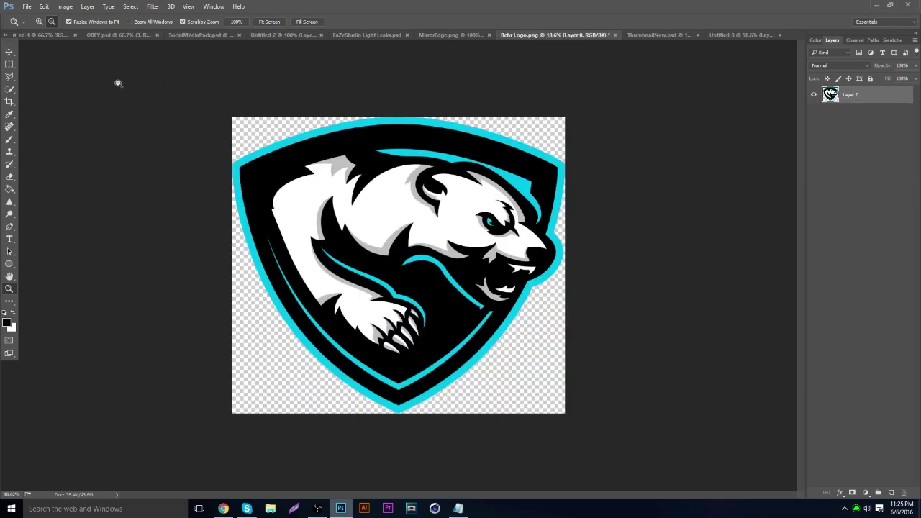
click(8, 53)
key(ctrl)
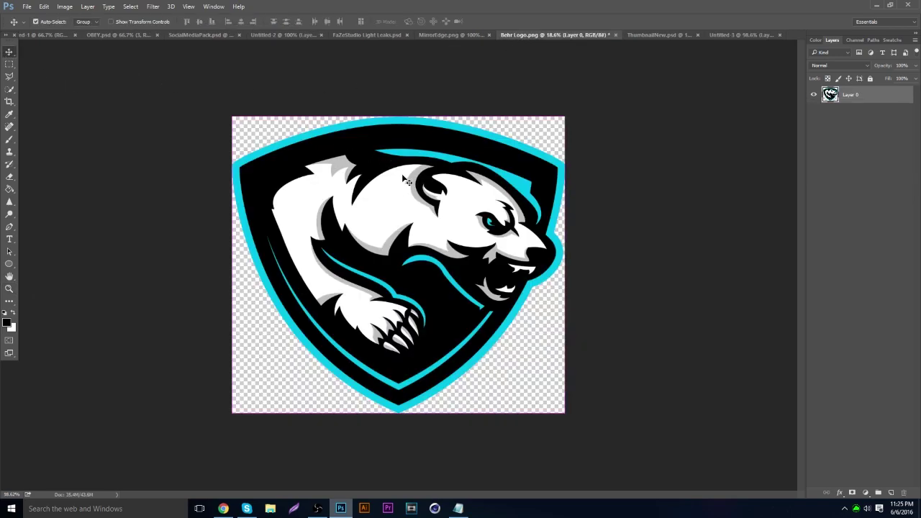
key(ctrl+t)
drag(564, 117, 414, 271)
key(Return)
Step: Scale the bear logo to about 16% and centre it on the banner at X 750 px, Y 250.5 px
key(ctrl+t)
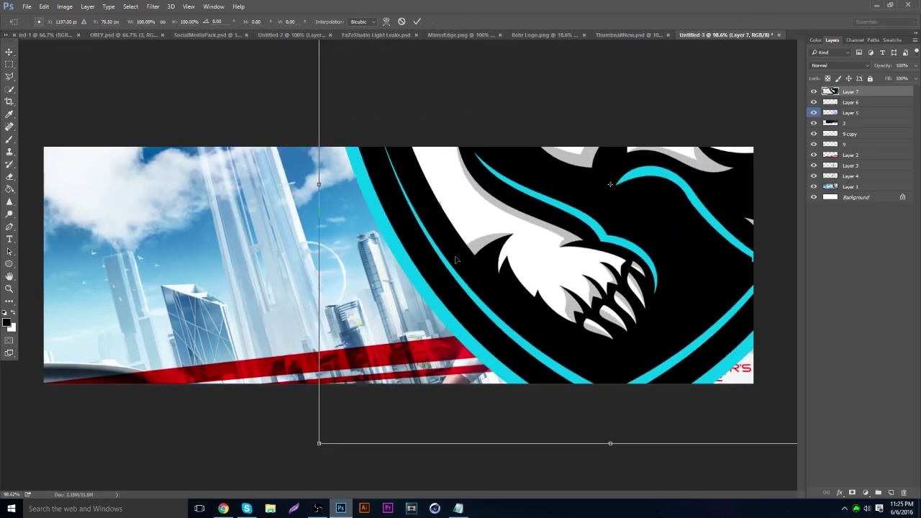
drag(315, 445, 637, 189)
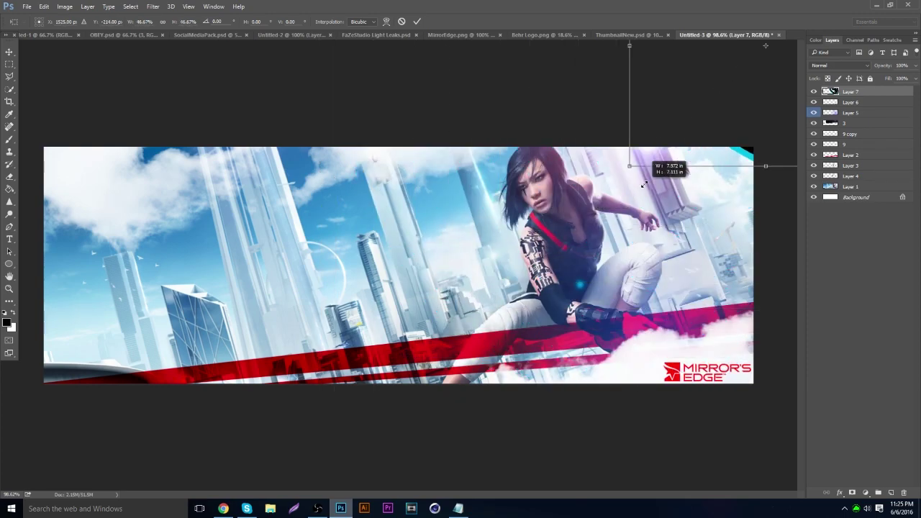
drag(683, 142, 359, 359)
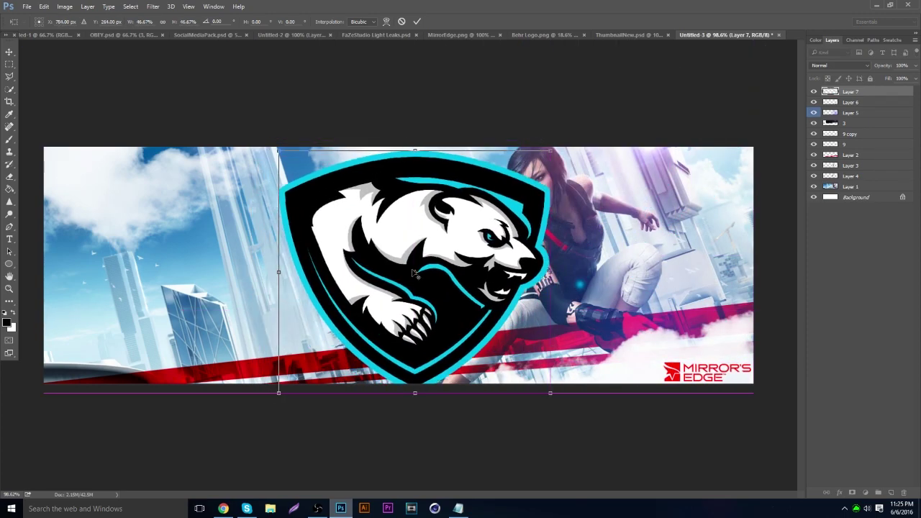
drag(538, 152, 369, 311)
drag(350, 346, 435, 241)
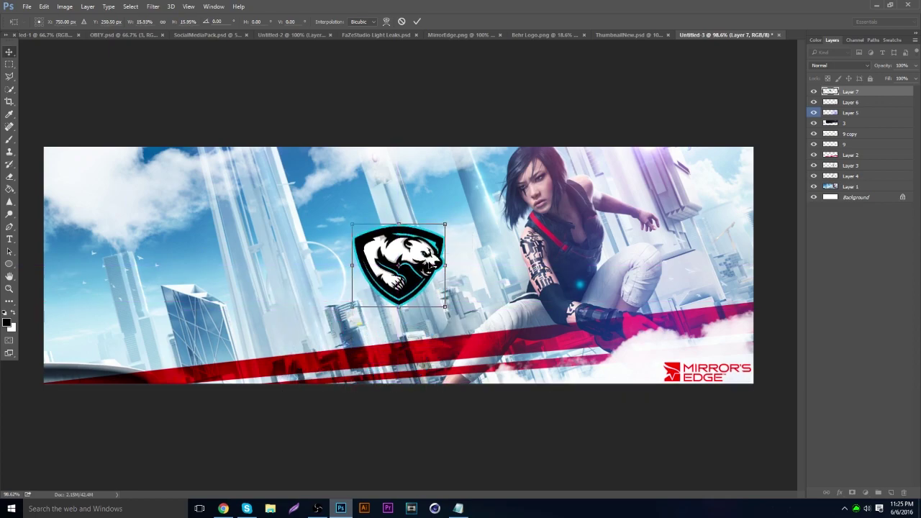
key(Return)
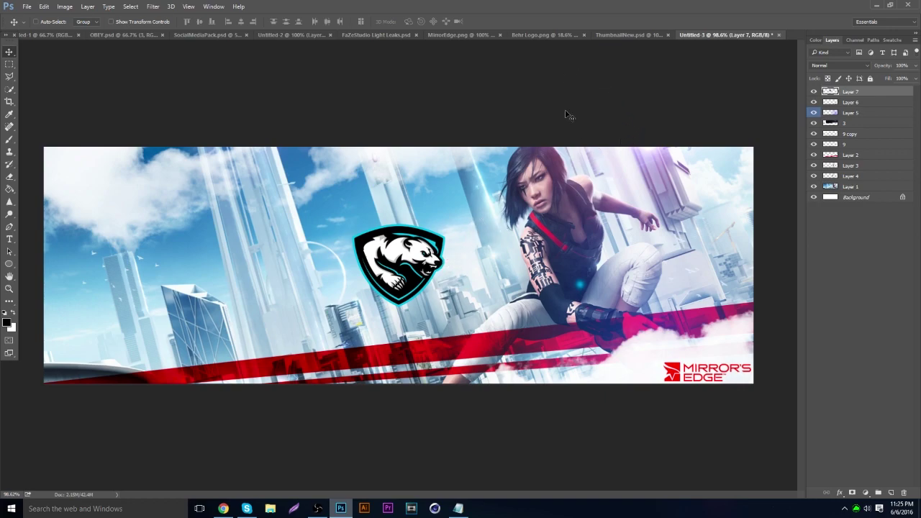
Step: Scale the bear logo down to about 89% and reposition it at the centre of the banner
drag(423, 248, 463, 233)
key(ctrl+t)
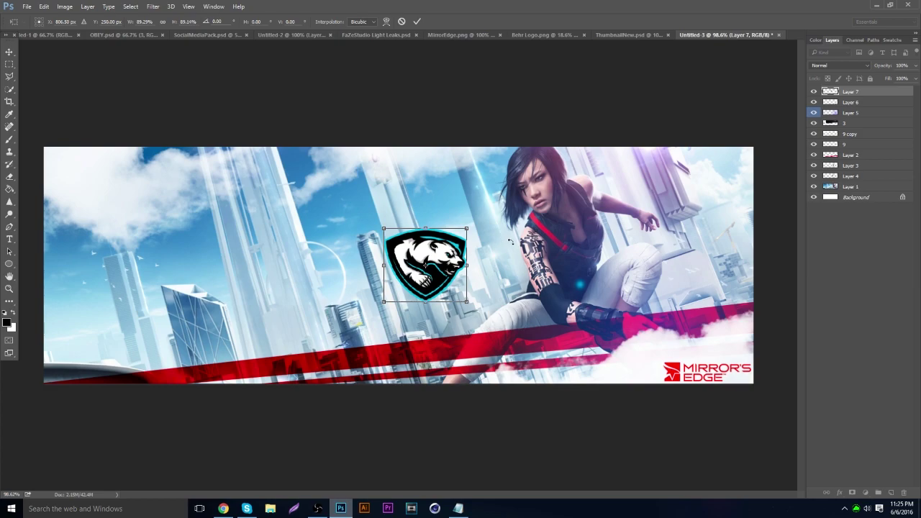
key(Return)
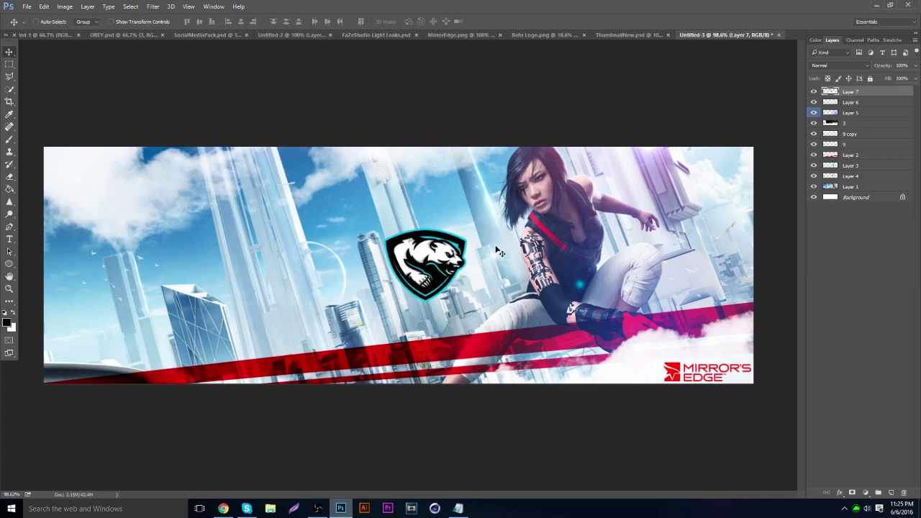
drag(465, 251, 439, 250)
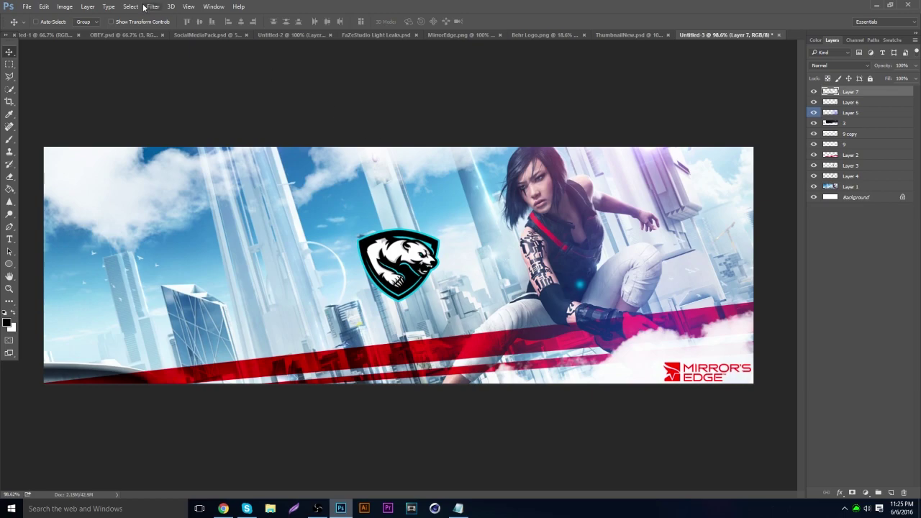
Step: Convert the bear logo to black and white with the Black & White adjustment, setting Cyans to 89%
click(64, 6)
mouse_move(101, 29)
click(216, 99)
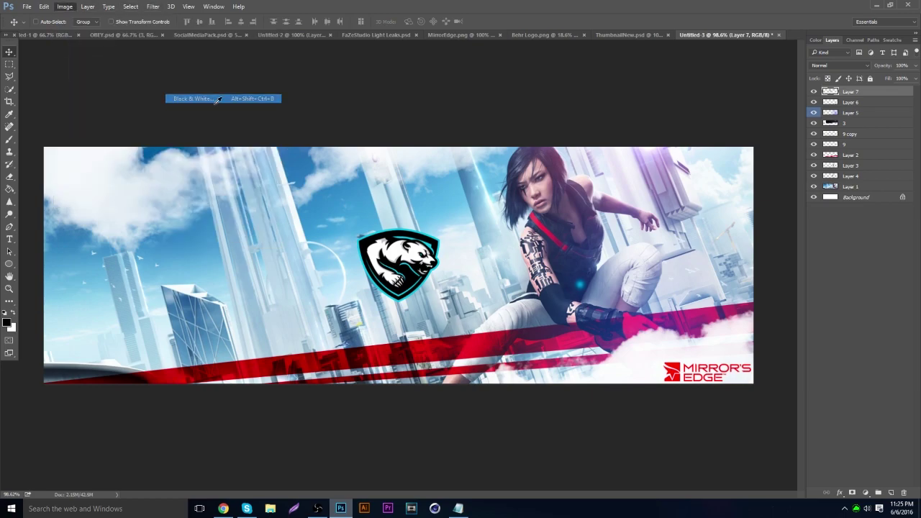
click(654, 237)
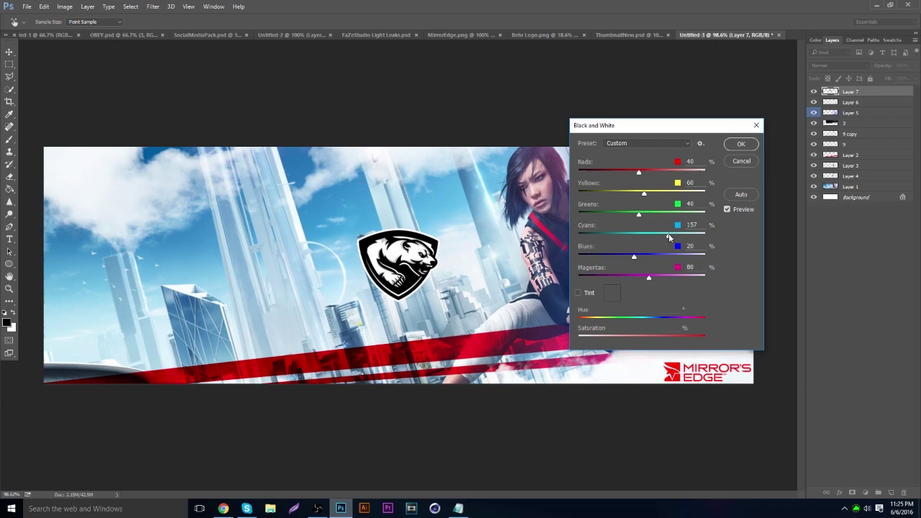
drag(655, 239, 651, 239)
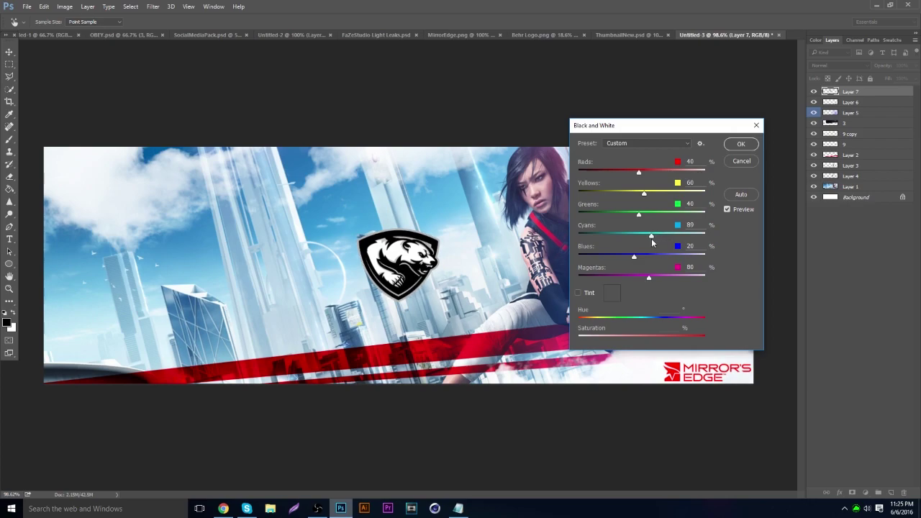
click(741, 144)
Step: Move the bear logo's Layer 7 directly below layer 3 in the layer order
right_click(882, 94)
click(882, 93)
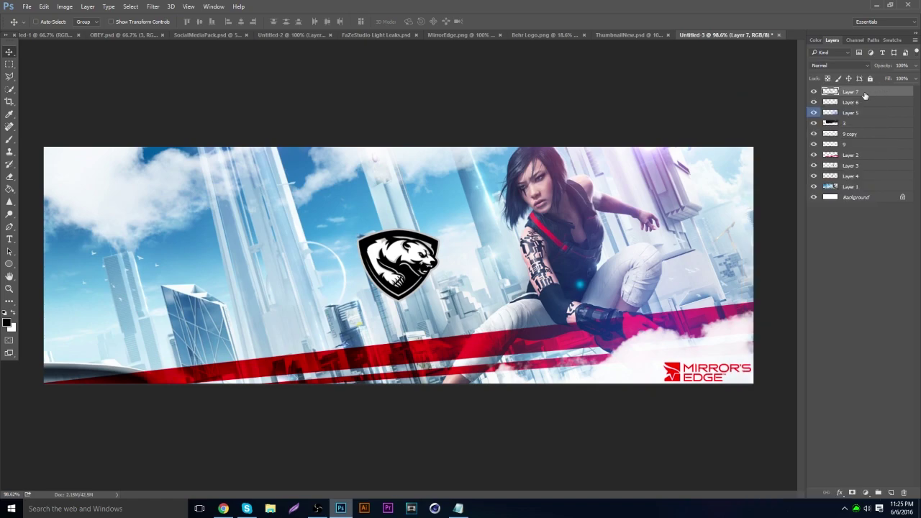
drag(865, 98, 861, 130)
Step: Add a Multiply Drop Shadow to the bear logo at 28% opacity, 90° angle, 10 px distance and 21 px size
right_click(852, 124)
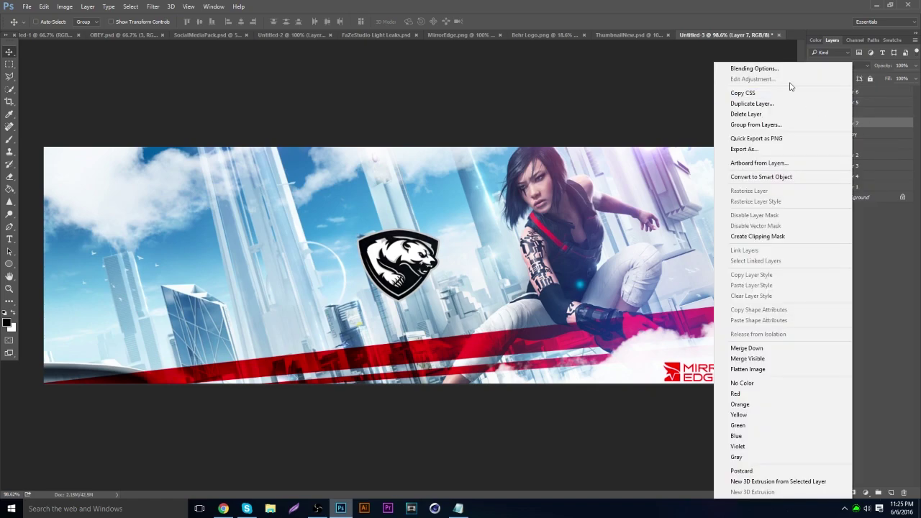
click(751, 67)
click(461, 394)
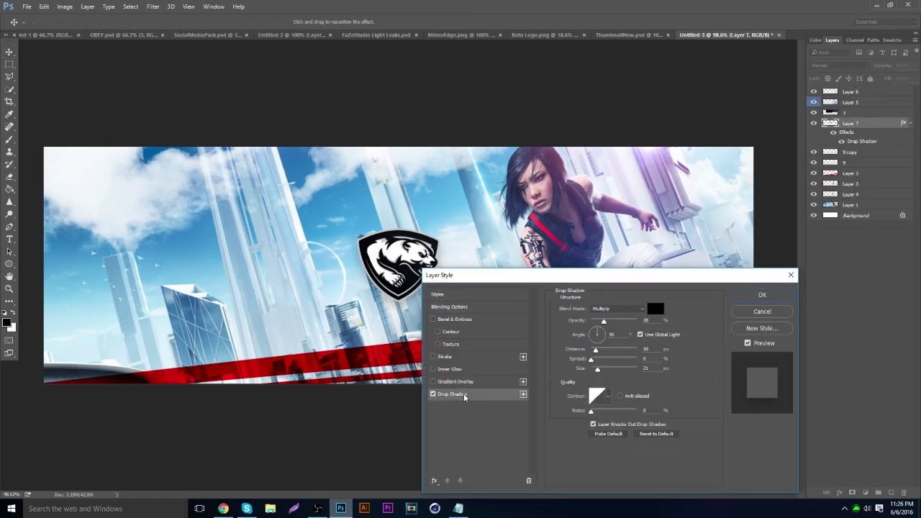
click(762, 294)
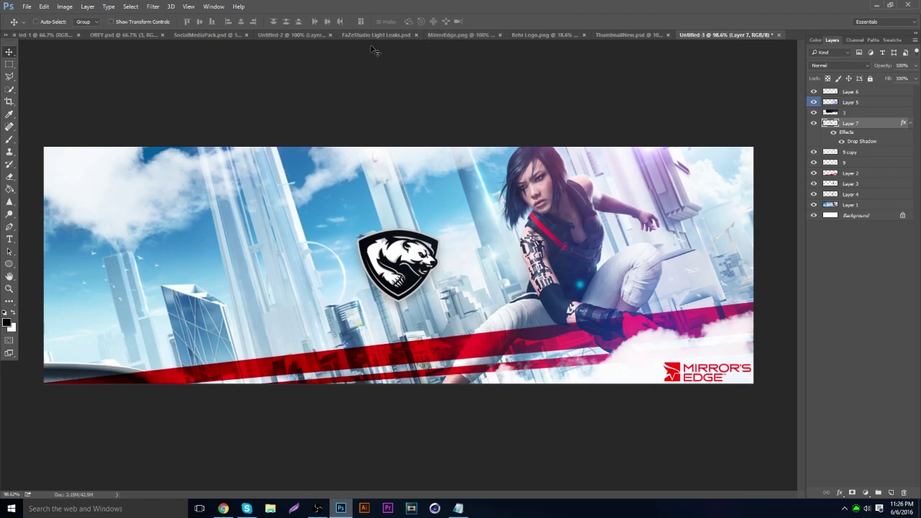
Step: Bring the Twitch icon from SocialMediaPack.psd into the banner beside the bear logo, and delete it again
click(212, 35)
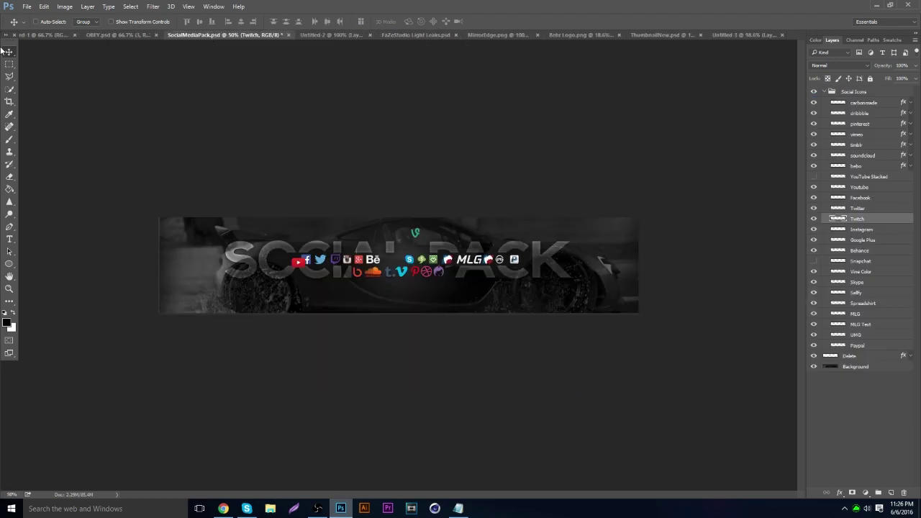
drag(295, 170, 488, 278)
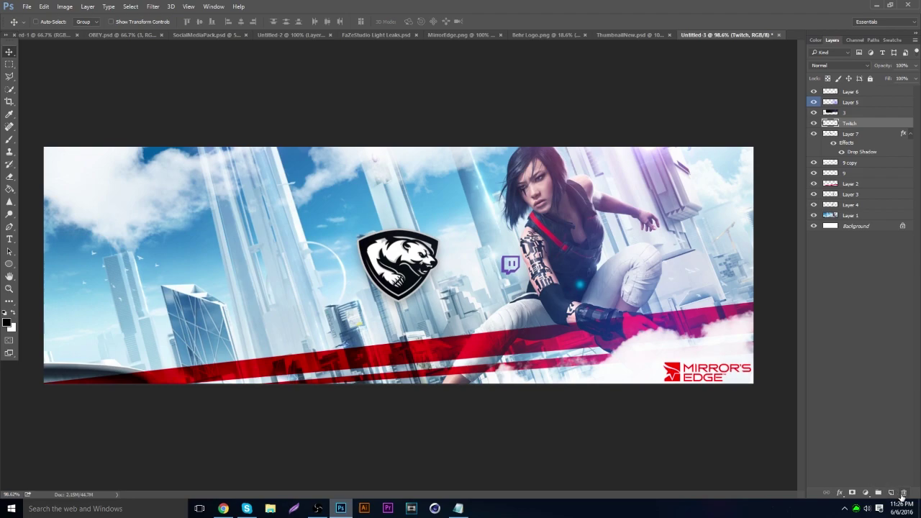
click(903, 492)
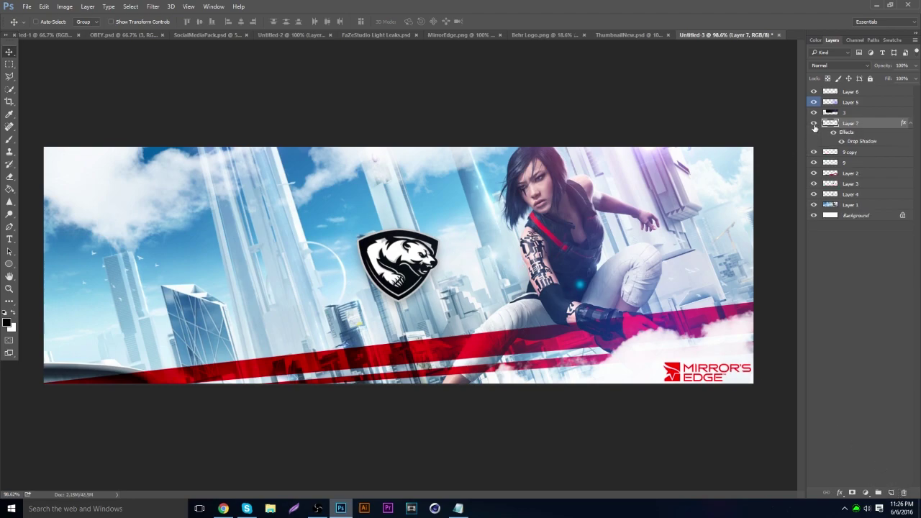
Step: Hide the bear logo layer and add the text TEMPLATE above the red stripes
click(813, 124)
click(9, 238)
click(308, 333)
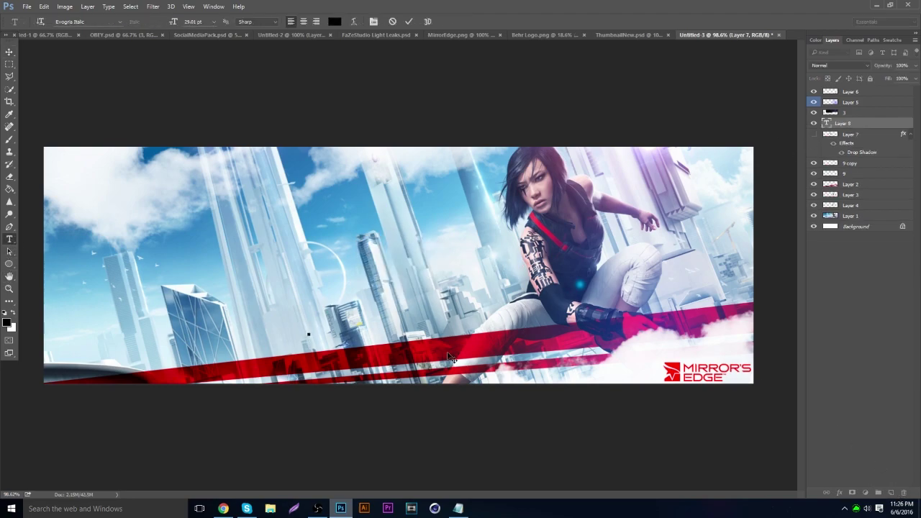
text(.TEMPLATE)
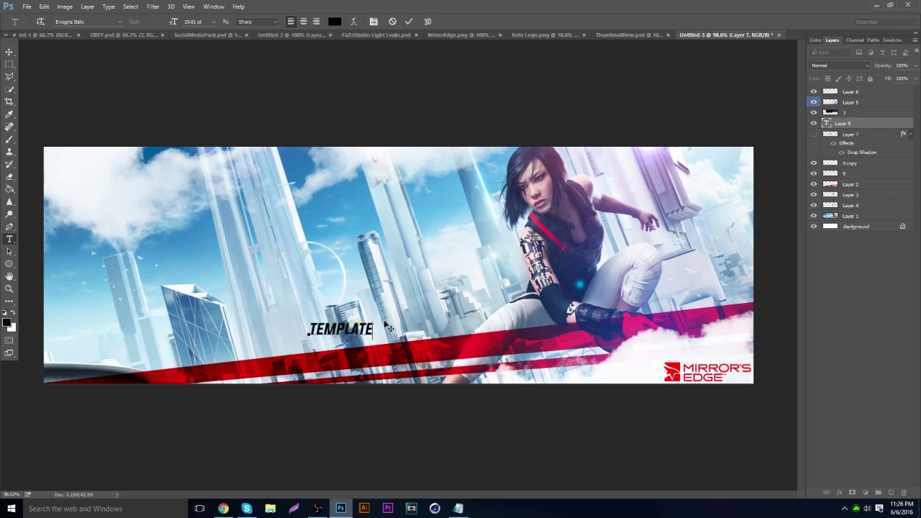
Step: Set the TEMPLATE text in Cubadak Regular at 127.01 pt and shift it back towards the banner's centre
key(ctrl+a)
click(118, 21)
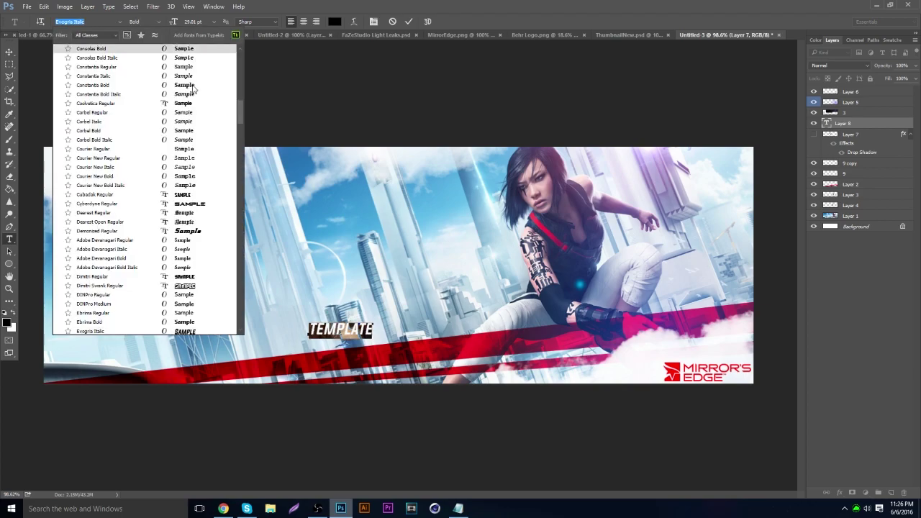
scroll(206, 108, up, 5)
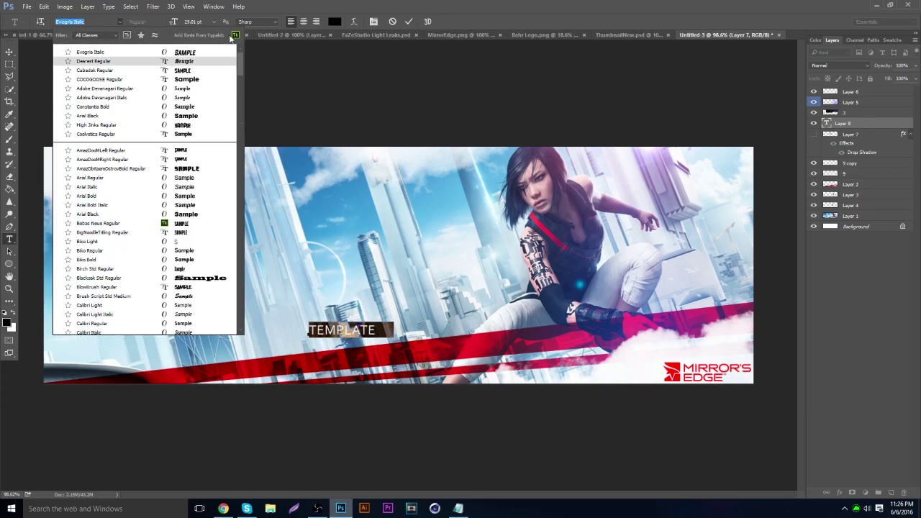
click(197, 73)
drag(173, 22, 224, 20)
click(9, 53)
drag(298, 183, 266, 182)
Step: Rotate the TEMPLATE text to about -6.6° so it runs parallel to the red stripe
click(10, 288)
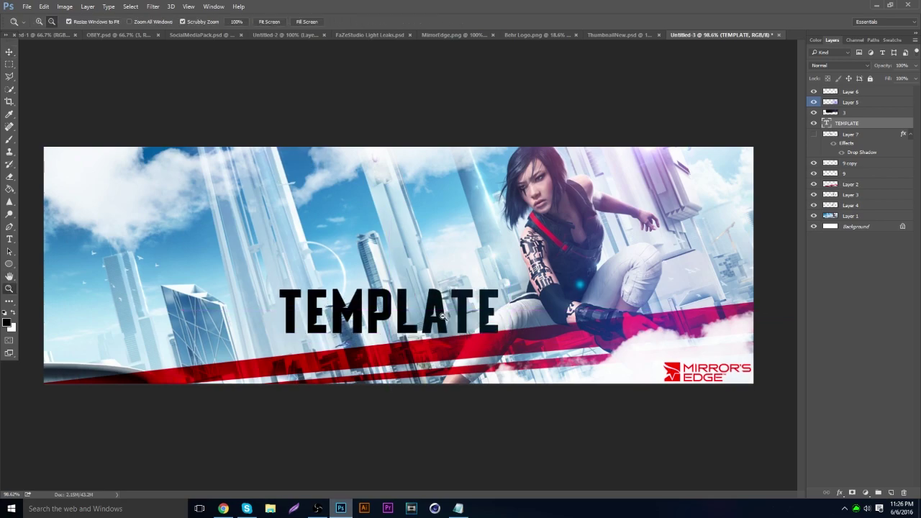
click(450, 314)
key(ctrl+t)
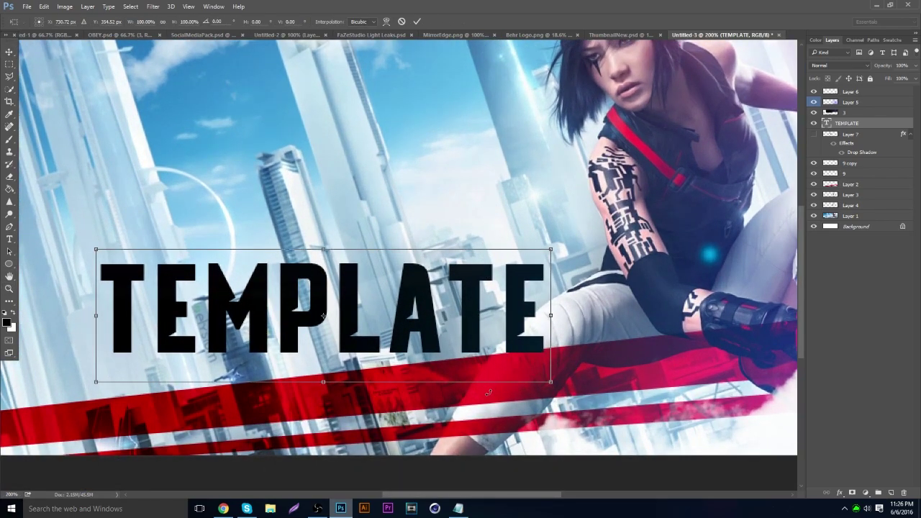
drag(482, 337, 538, 348)
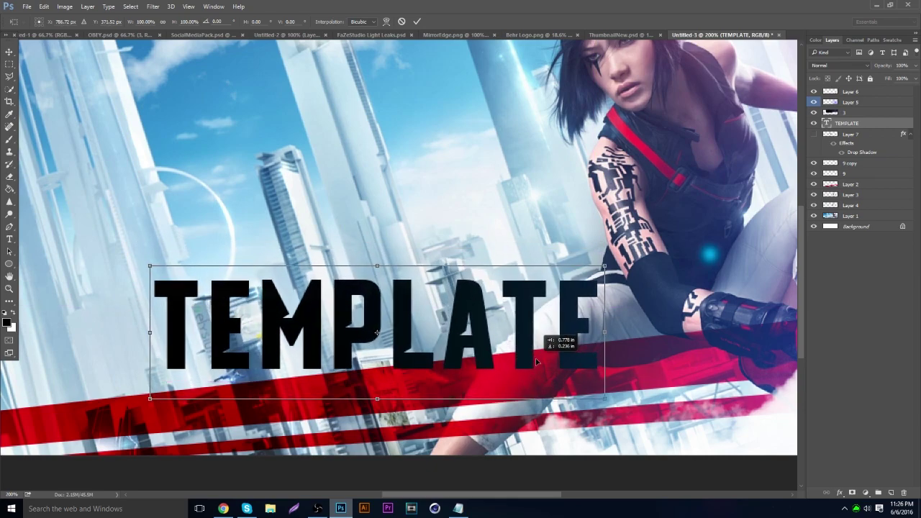
drag(626, 370, 706, 342)
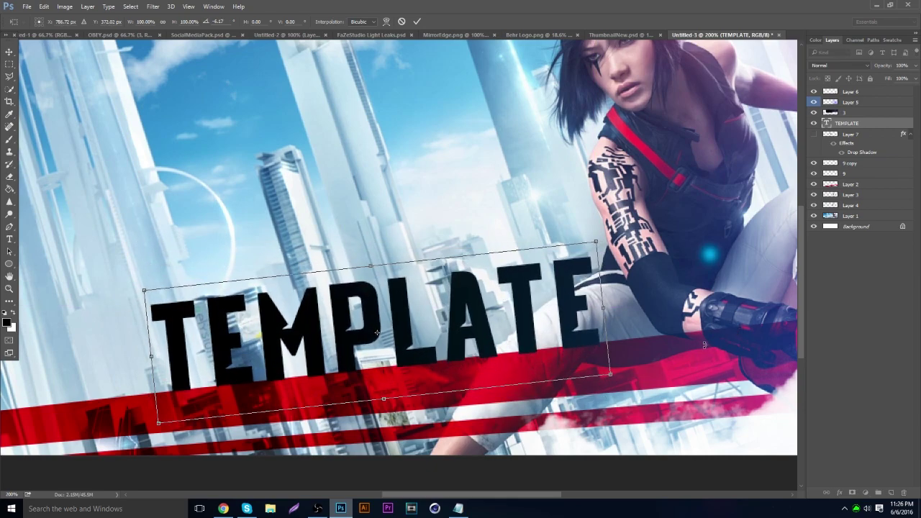
drag(474, 325, 465, 289)
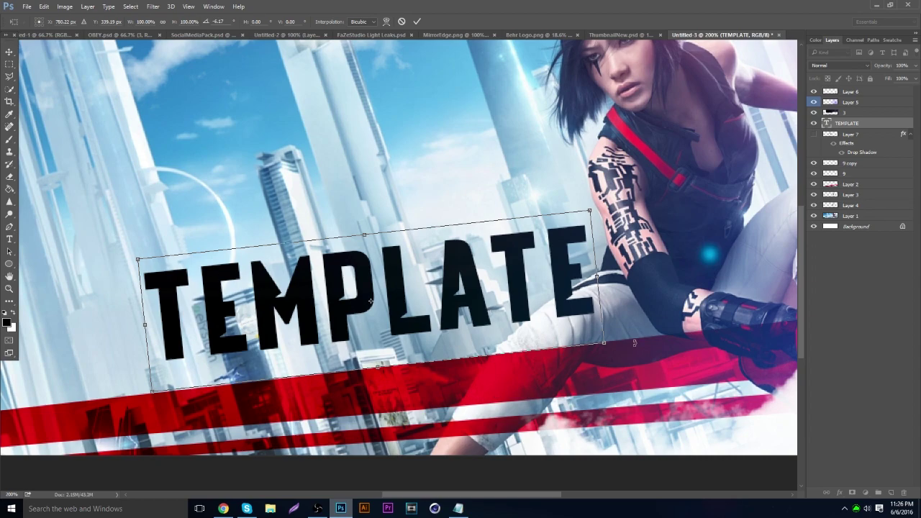
drag(634, 343, 633, 343)
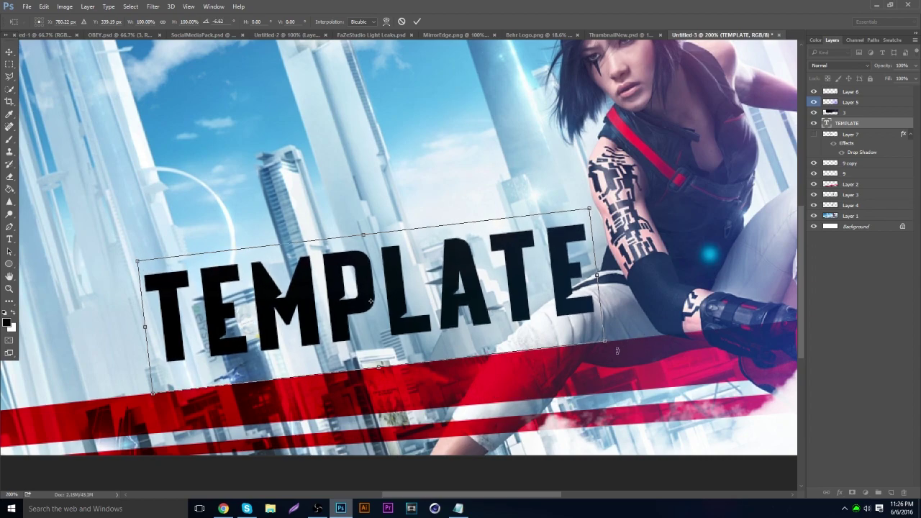
key(Return)
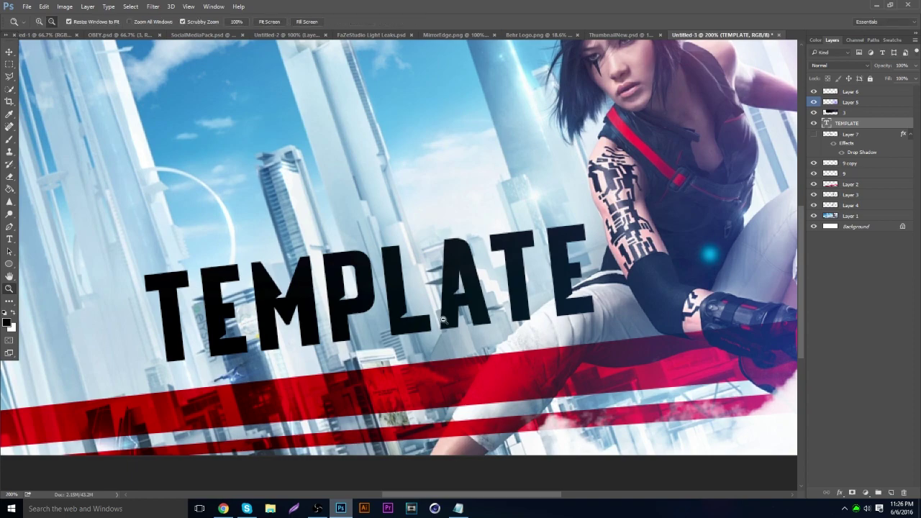
Step: Move the rotated TEMPLATE text so its letters rest on the upper edge of the red stripe
click(10, 53)
drag(360, 208, 372, 235)
drag(325, 291, 332, 289)
Step: Recolour the whole TEMPLATE text from black to white
click(214, 6)
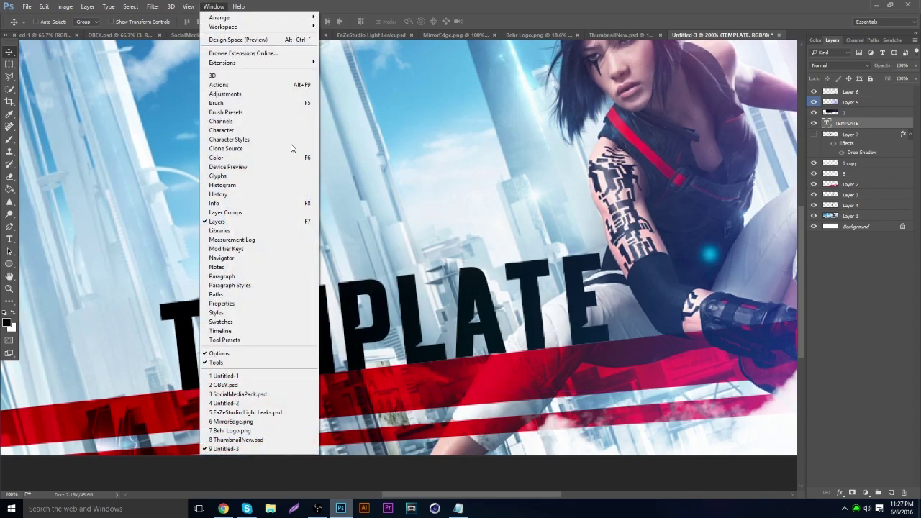
click(9, 251)
click(9, 239)
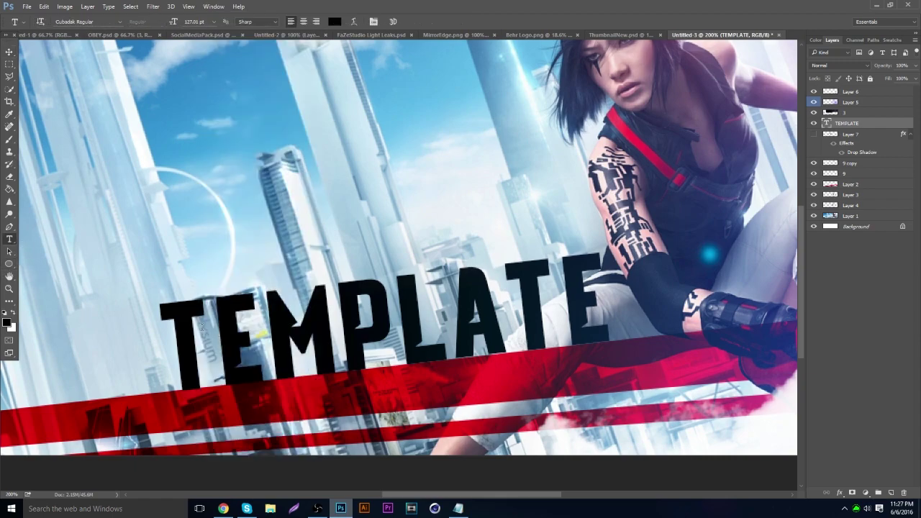
click(167, 314)
key(ctrl+a)
click(333, 23)
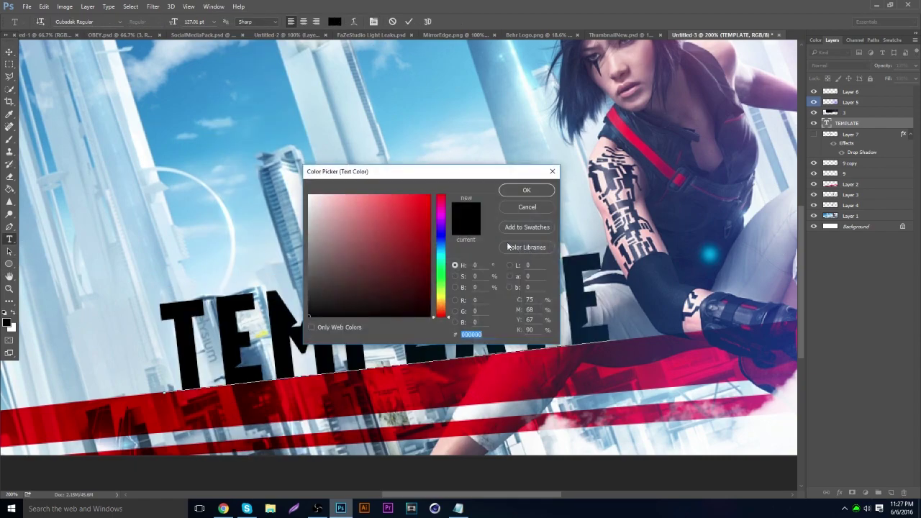
drag(403, 205, 300, 186)
click(525, 188)
click(8, 288)
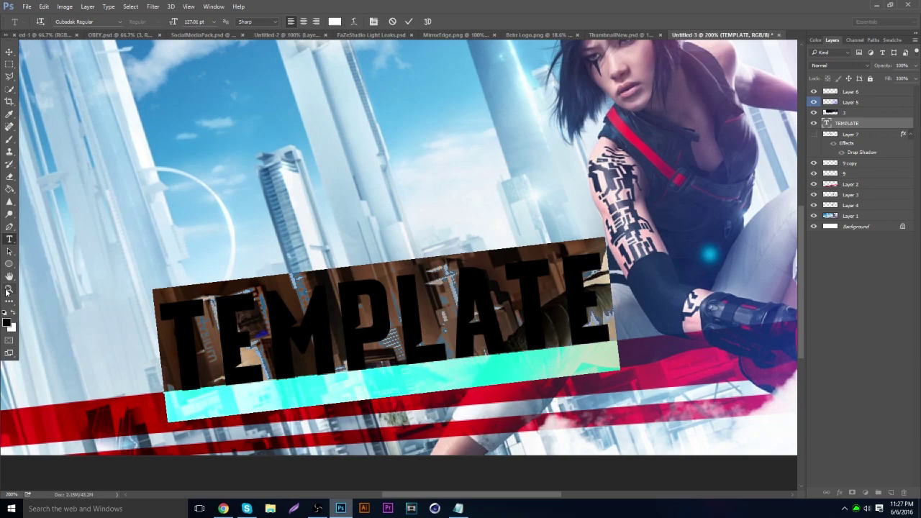
Step: Check the white text against the whole banner and delete the TEMPLATE text layer
drag(332, 243, 289, 264)
drag(433, 261, 476, 254)
scroll(385, 273, up, 2)
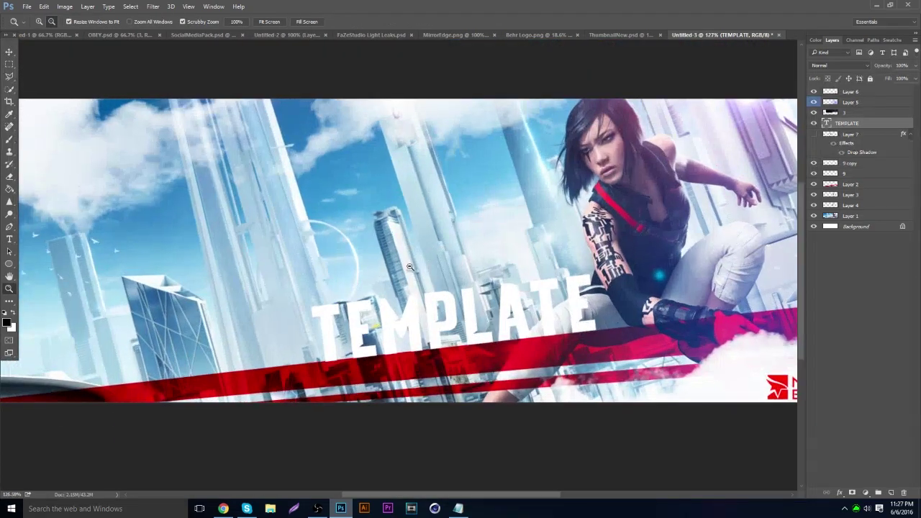
scroll(418, 252, down, 2)
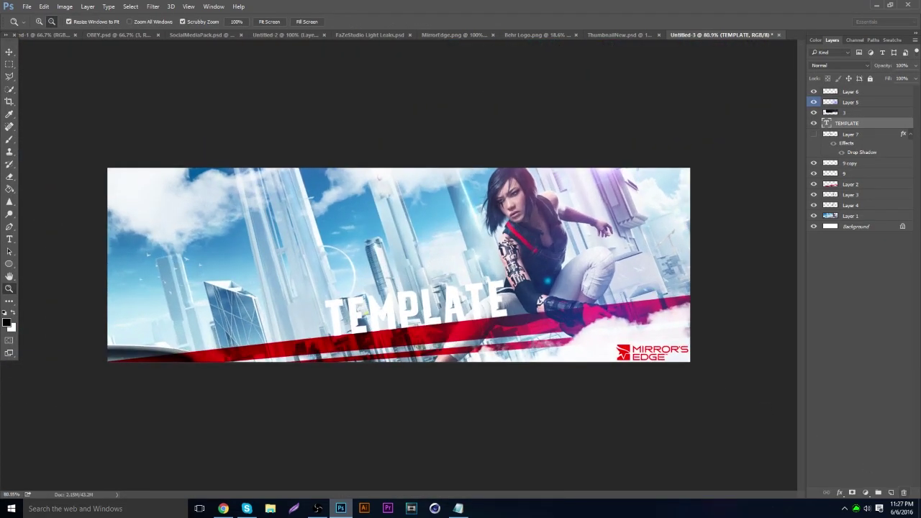
key(Delete)
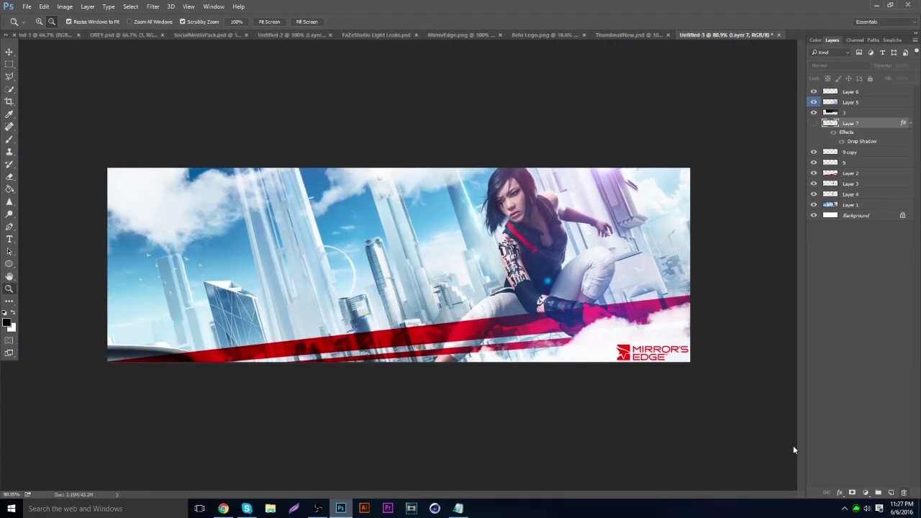
Step: Switch to the Untitled-2 banner, hide Layer 8 and show Group 2 to examine that version
click(149, 36)
click(291, 33)
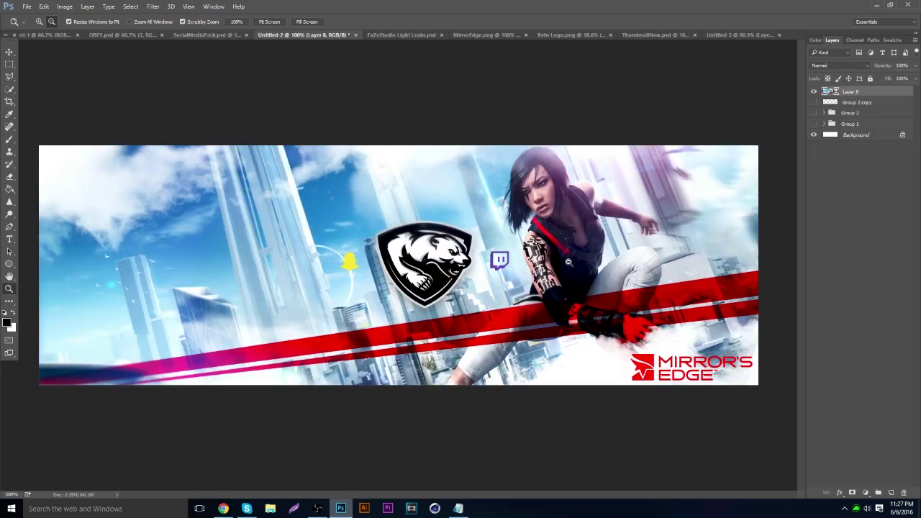
click(814, 91)
click(814, 113)
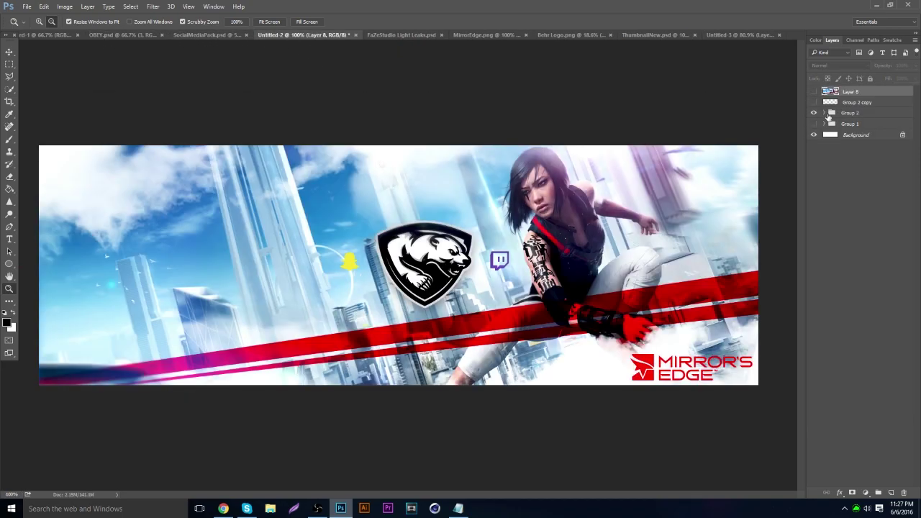
click(828, 115)
Step: Hide Group 2, show and expand Group 1, and make its TEMPLATE text layer visible to examine the styled text
click(814, 113)
click(814, 124)
click(824, 123)
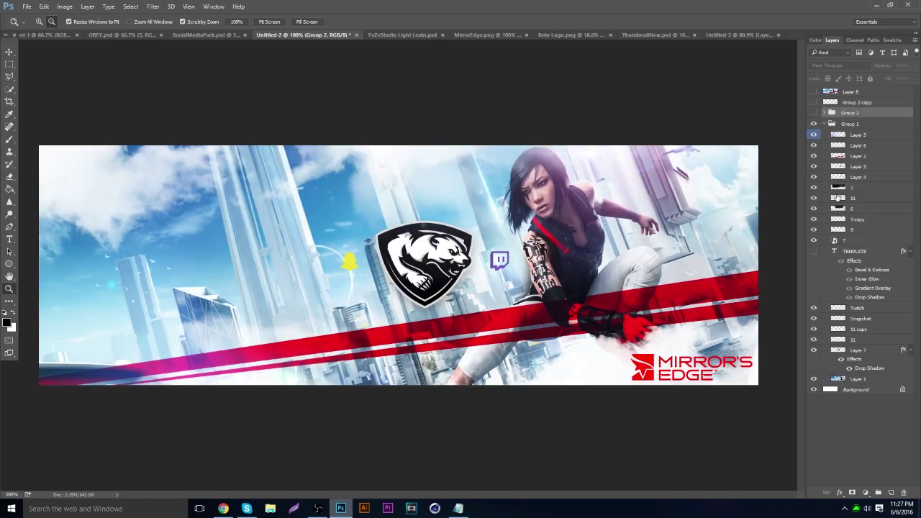
click(814, 251)
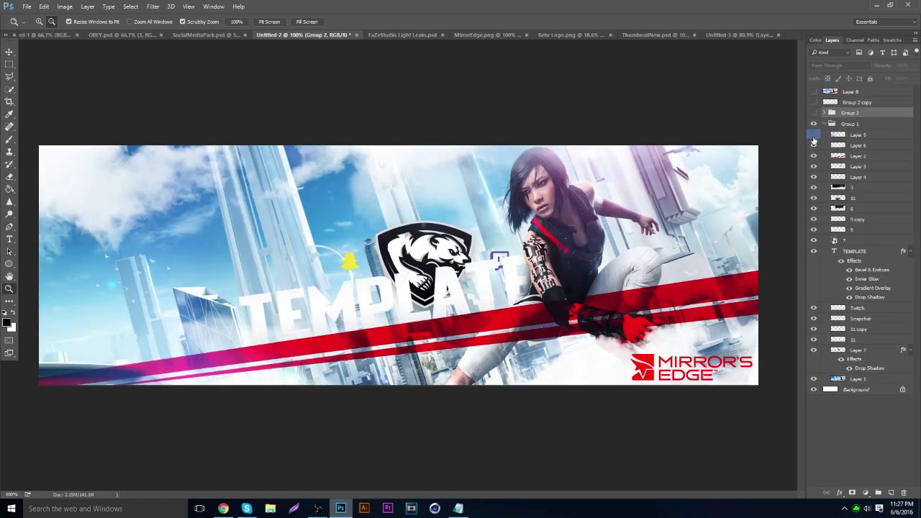
Step: Toggle the light, cloud and bear logo layers in Group 1 off and on to examine what each contributes
click(814, 135)
click(813, 135)
click(813, 219)
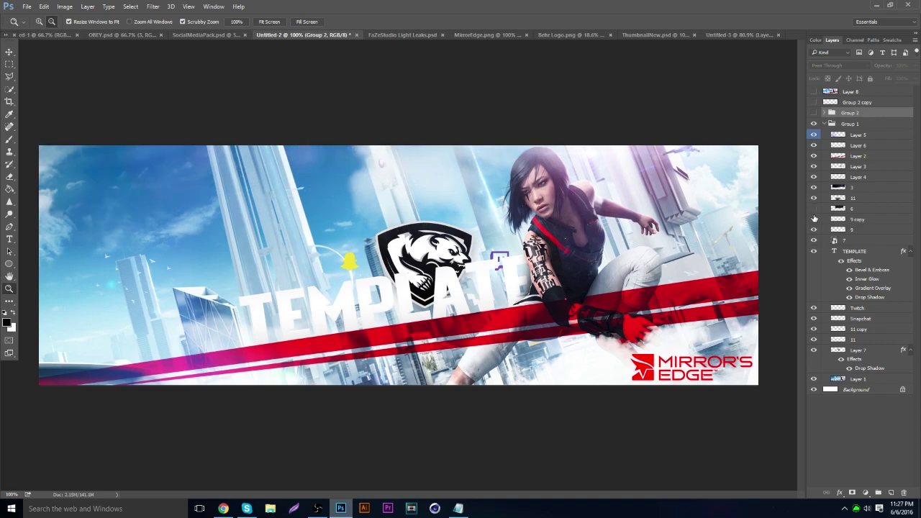
click(814, 350)
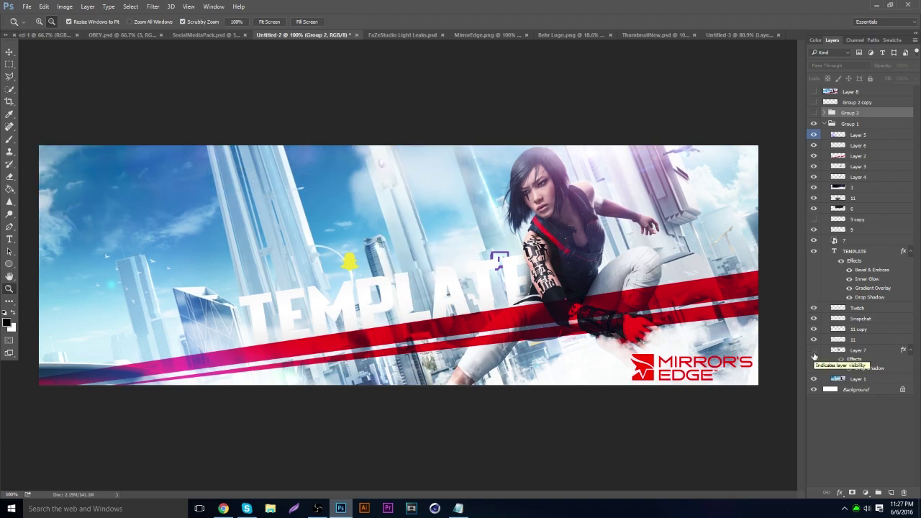
click(814, 351)
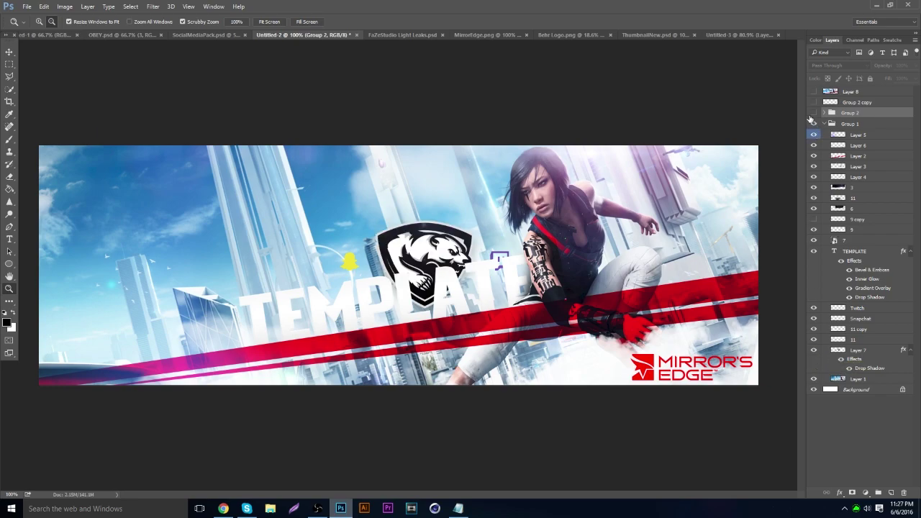
Step: Switch to the Untitled-3 banner, make the bear logo on Layer 7 visible and view the banner at 100%
click(747, 36)
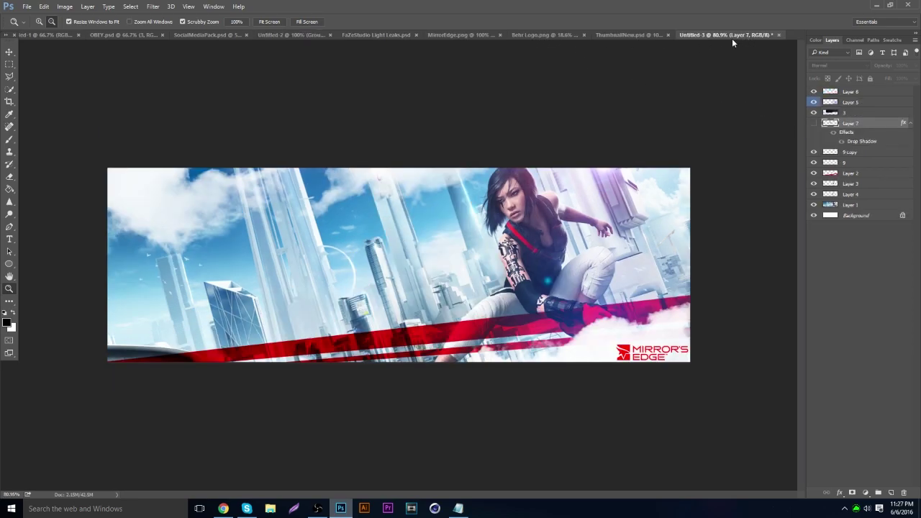
click(813, 123)
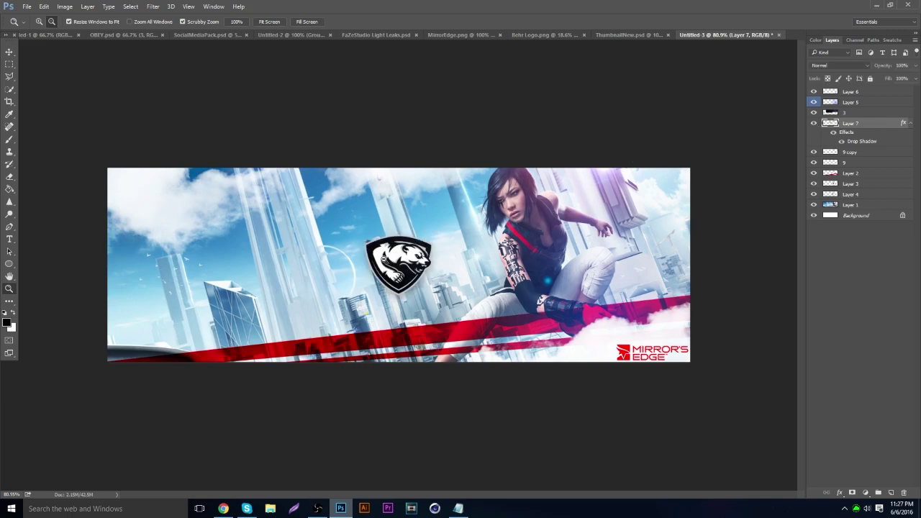
drag(408, 258, 430, 254)
click(429, 254)
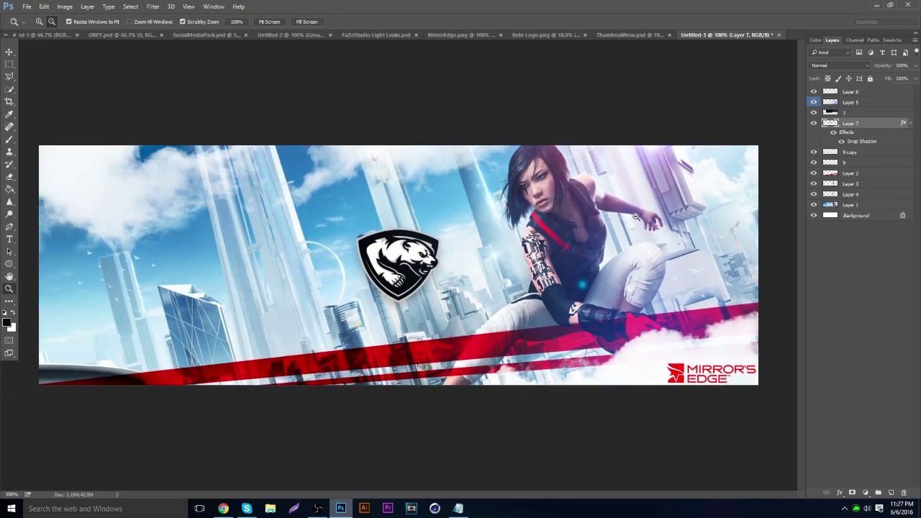
Step: Group all layers from Layer 6 down to Layer 1, and merge a duplicate of that group into a single layer
click(870, 216)
shift+click(871, 92)
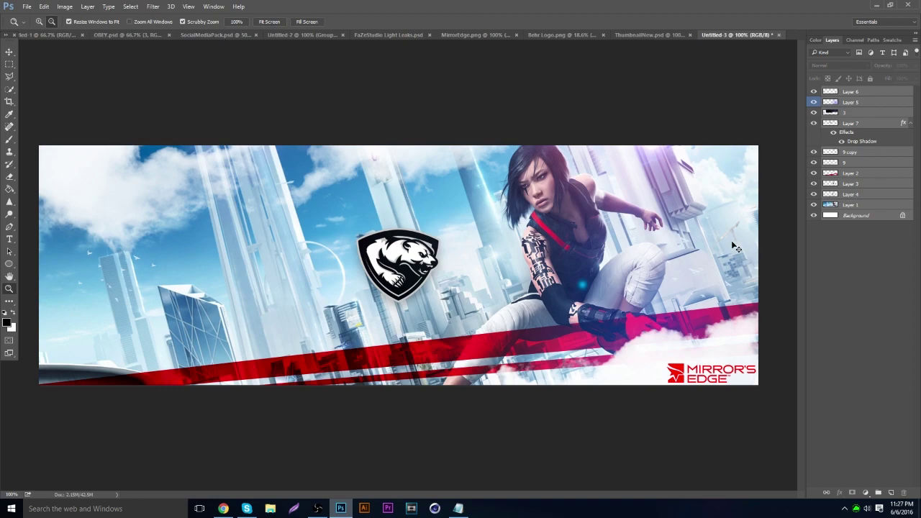
click(868, 205)
shift+click(856, 92)
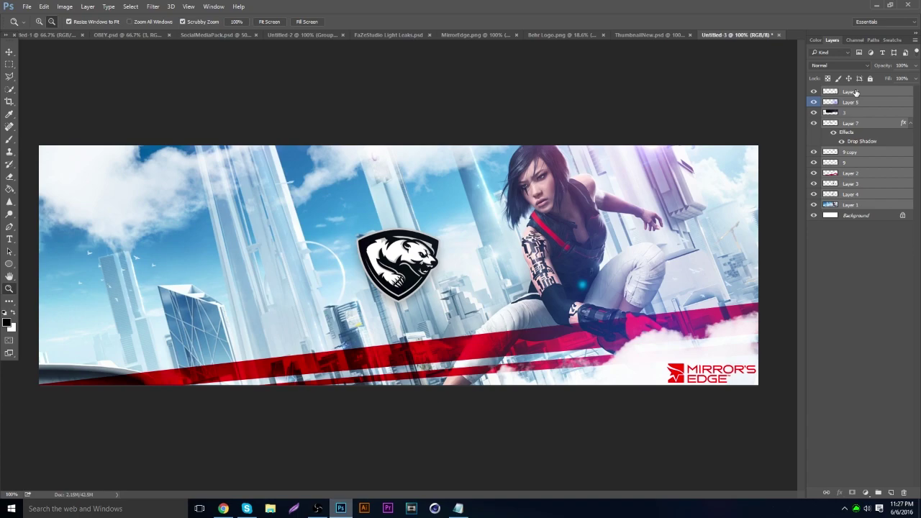
key(ctrl+g)
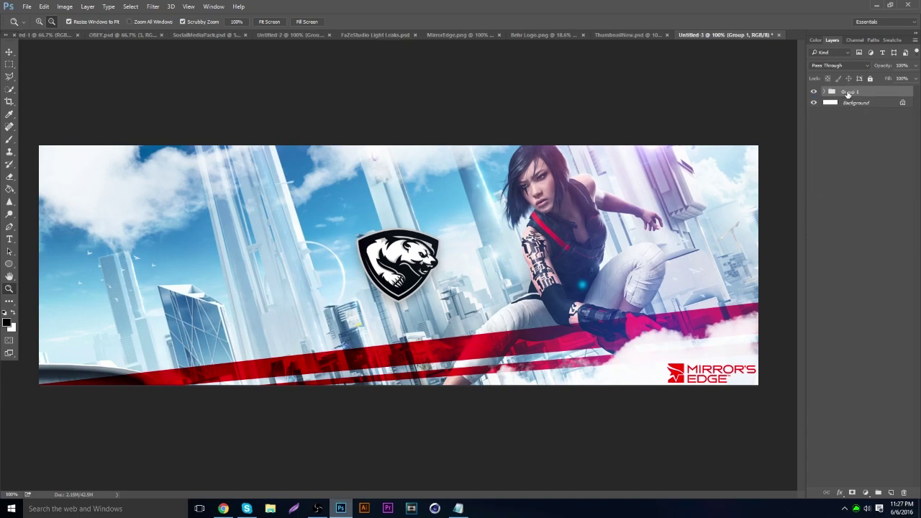
key(ctrl+j)
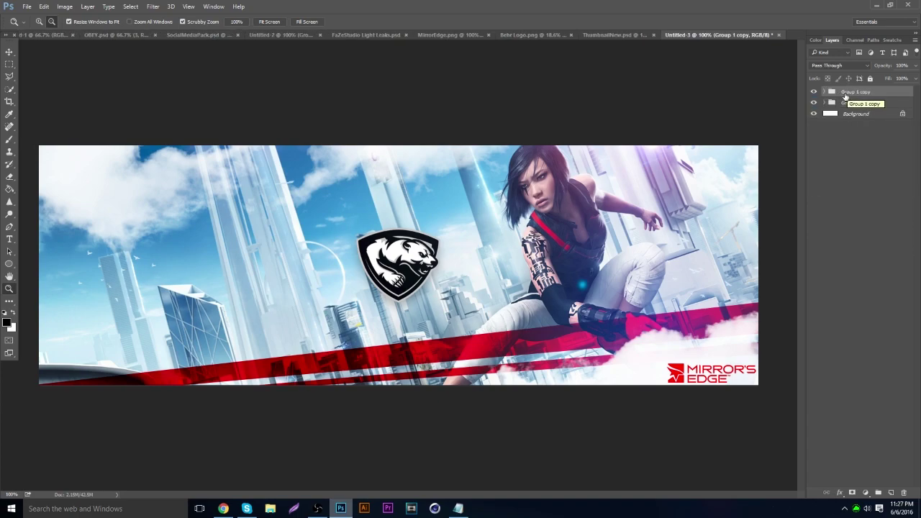
key(ctrl+e)
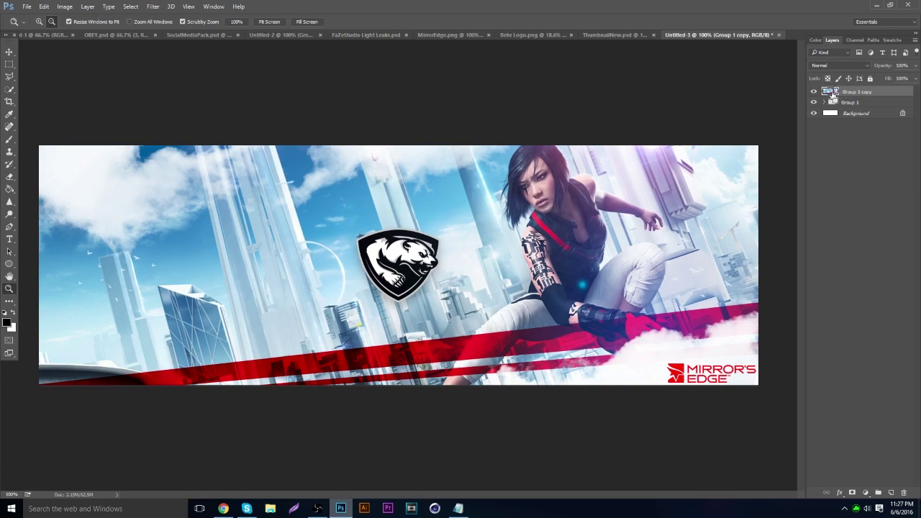
Step: Duplicate the merged banner layer and apply a Gaussian Blur with a radius of 1.6 pixels to the copy
key(ctrl+j)
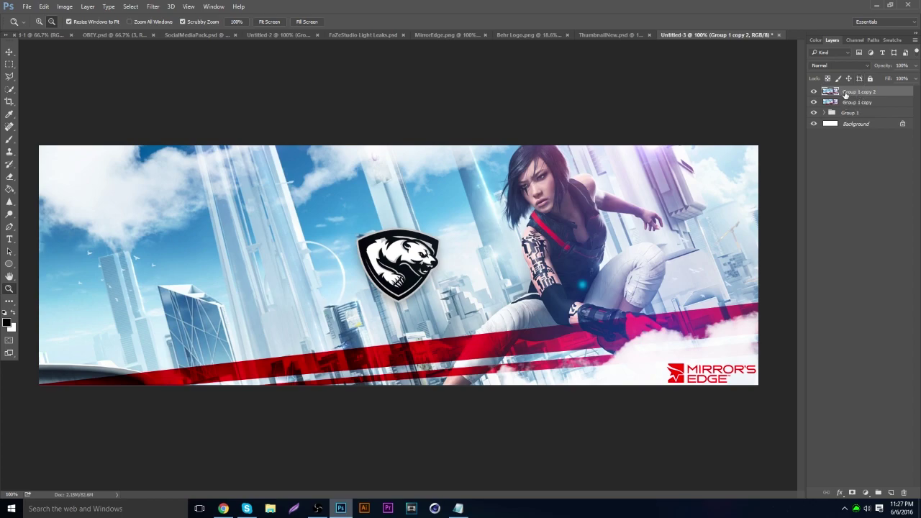
click(152, 7)
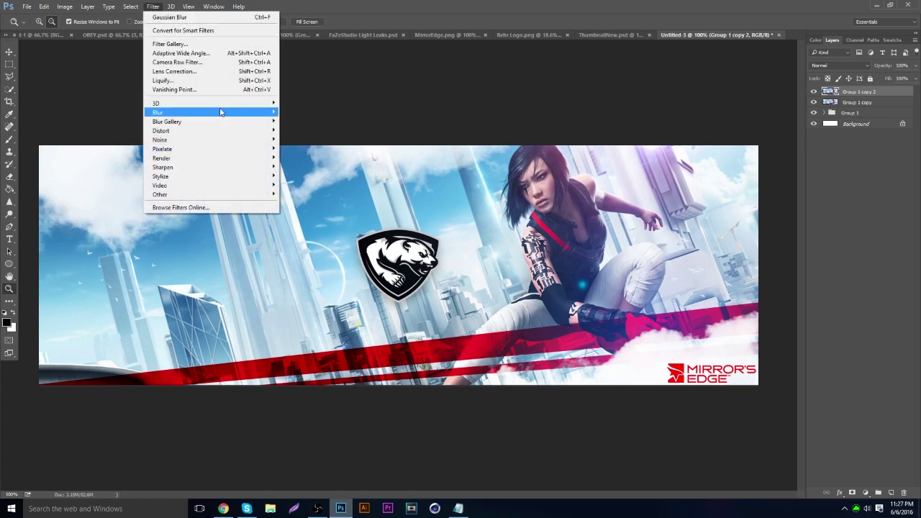
mouse_move(221, 113)
click(308, 149)
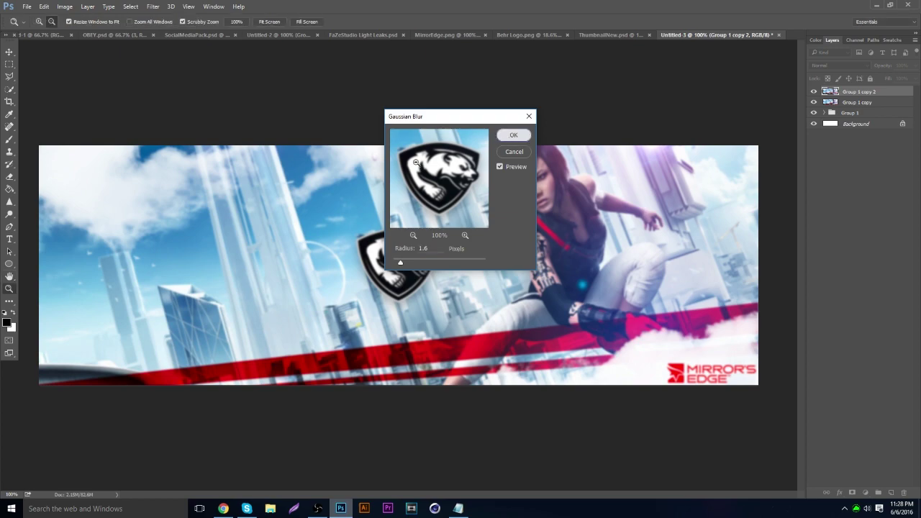
click(513, 135)
Step: Erase the Gaussian-blurred copy over the banner's main subjects and merge it with the sharp layer beneath
click(9, 177)
mouse_move(161, 185)
mouse_down()
mouse_move(218, 193)
mouse_move(89, 251)
mouse_move(240, 193)
mouse_move(350, 288)
mouse_move(444, 280)
mouse_move(368, 280)
mouse_move(447, 289)
mouse_move(236, 332)
mouse_move(399, 349)
mouse_move(601, 330)
mouse_move(605, 281)
mouse_move(580, 182)
mouse_move(547, 149)
mouse_move(716, 226)
mouse_move(638, 242)
mouse_move(597, 330)
mouse_move(763, 393)
mouse_up()
click(845, 104)
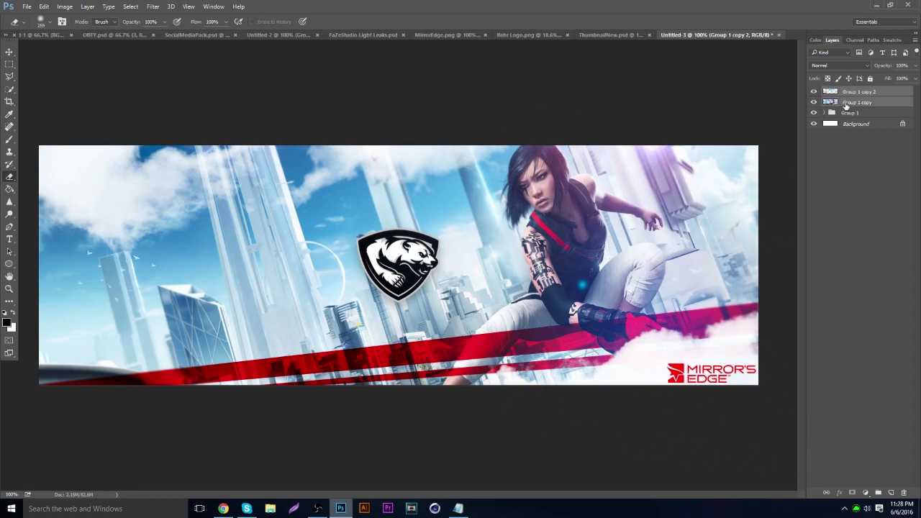
key(Delete)
Step: Duplicate the merged banner layer and apply a Motion Blur with a distance of 25 pixels to the copy
key(ctrl+j)
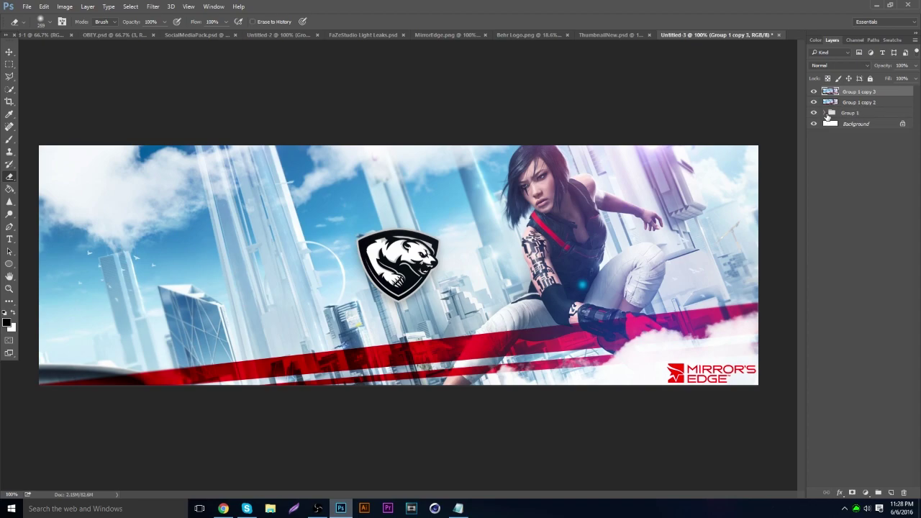
click(164, 6)
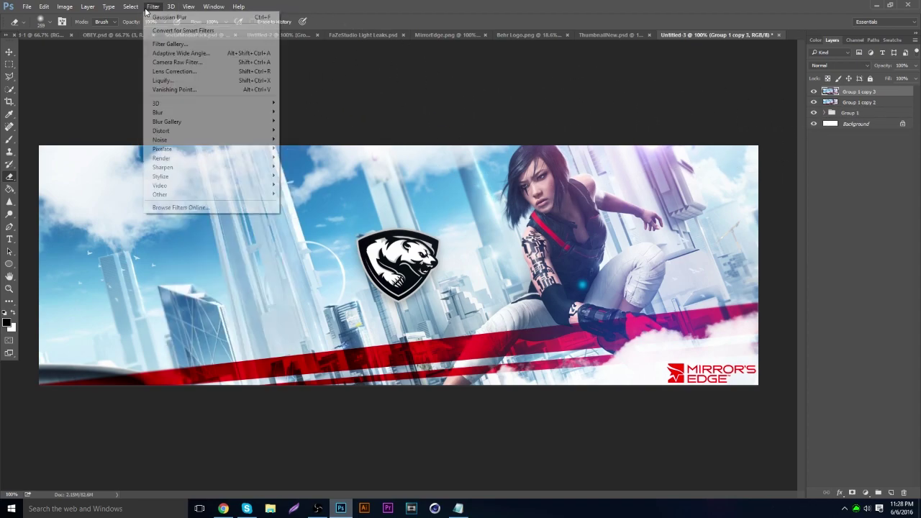
mouse_move(213, 112)
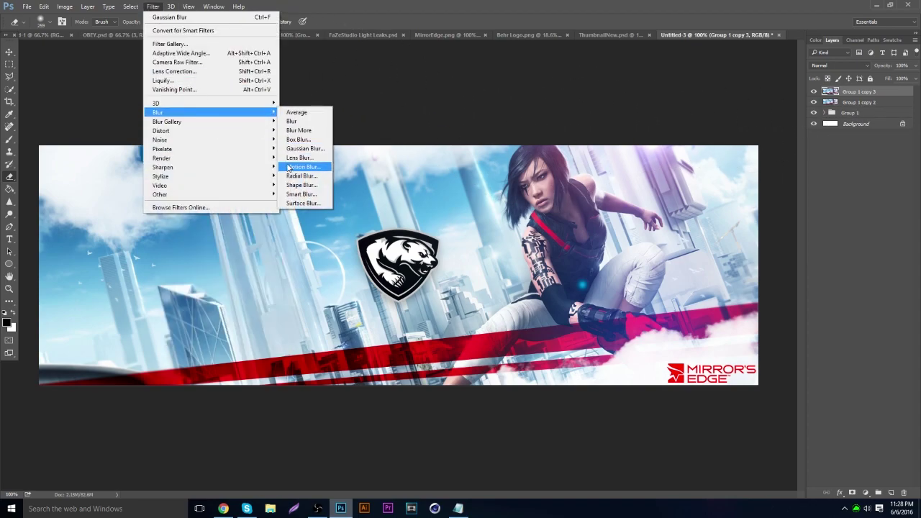
click(298, 167)
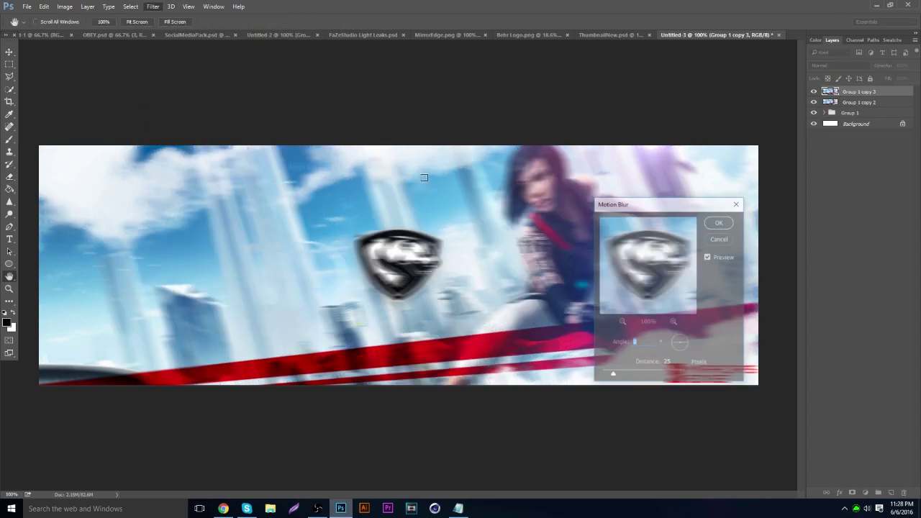
click(720, 222)
Step: Erase the motion-blurred copy over the logo, character and stripes, and merge the remainder into the layer beneath
key(e)
mouse_move(493, 154)
mouse_down()
mouse_move(567, 180)
mouse_move(648, 227)
mouse_move(661, 270)
mouse_move(586, 328)
mouse_move(676, 363)
mouse_move(693, 358)
mouse_move(564, 267)
mouse_move(394, 276)
mouse_move(344, 238)
mouse_move(413, 127)
mouse_move(134, 205)
mouse_move(113, 295)
mouse_move(152, 209)
mouse_move(166, 343)
mouse_move(136, 361)
mouse_move(391, 242)
mouse_move(431, 333)
mouse_move(304, 342)
mouse_move(461, 375)
mouse_move(559, 358)
mouse_move(593, 251)
mouse_move(475, 142)
mouse_move(605, 240)
mouse_move(738, 247)
mouse_move(525, 380)
mouse_up()
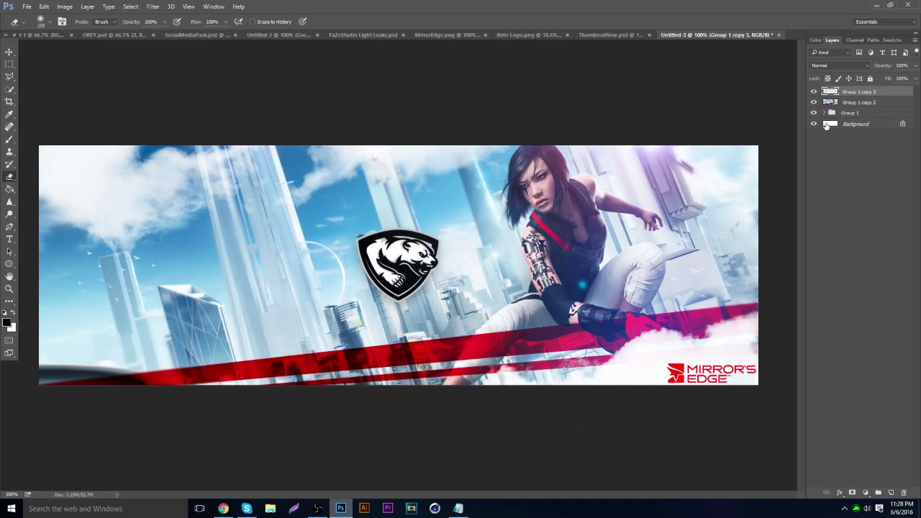
shift+click(856, 103)
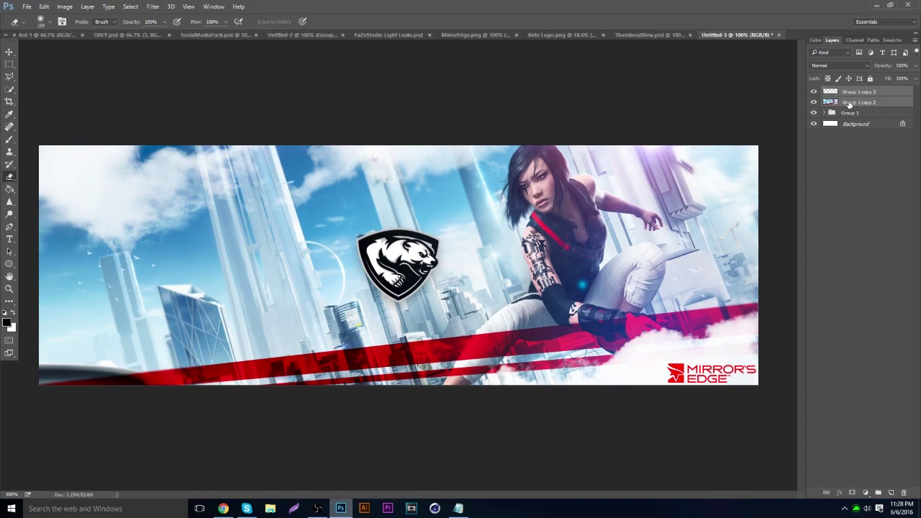
key(ctrl+e)
Step: Duplicate the merged banner layer and add an Exposure adjustment layer above it
key(ctrl+j)
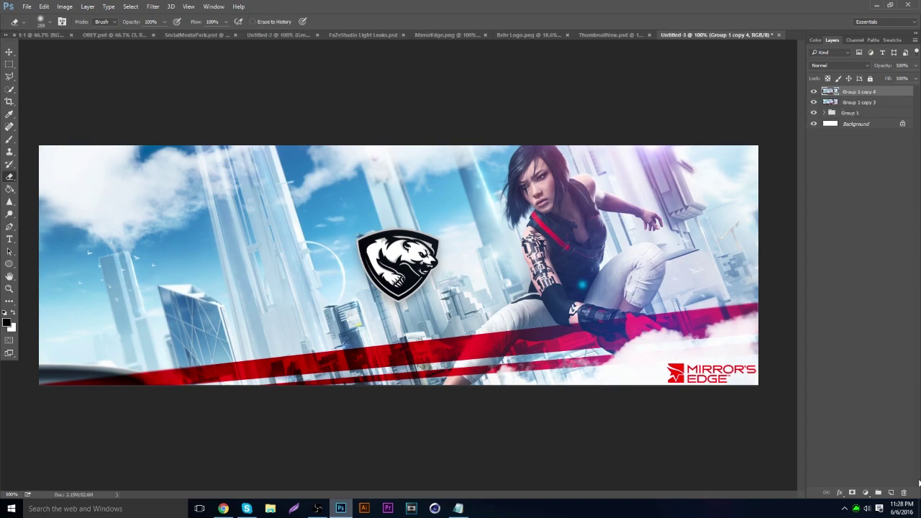
click(865, 492)
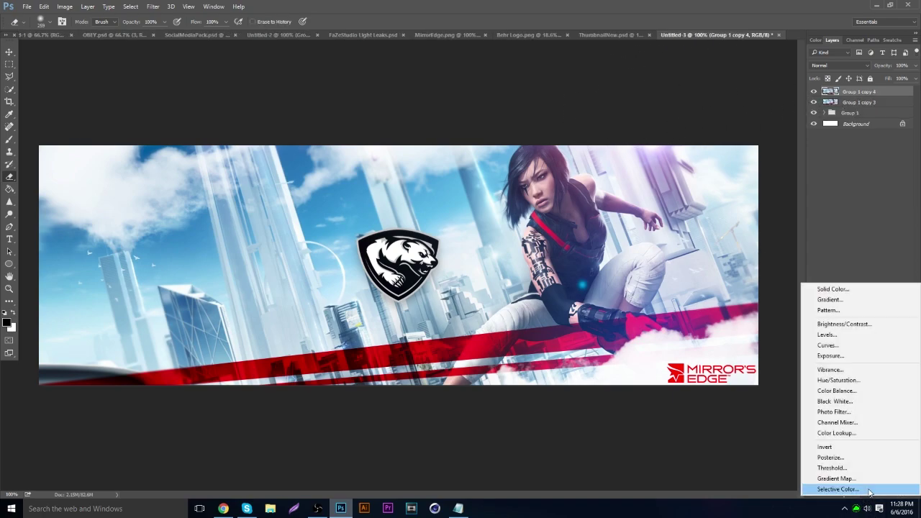
click(857, 356)
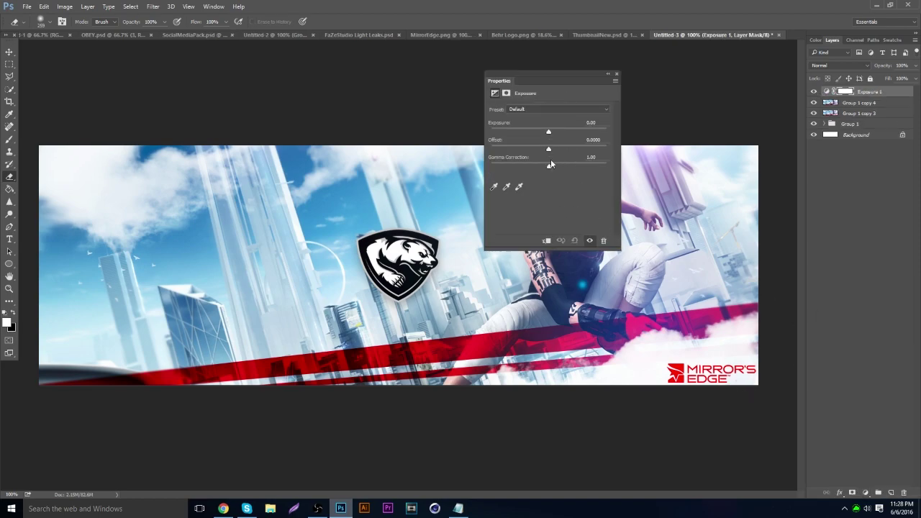
Step: Fine-tune the adjustment's exposure and gamma correction, and merge it with the two banner layers above Group 1
drag(551, 164, 543, 169)
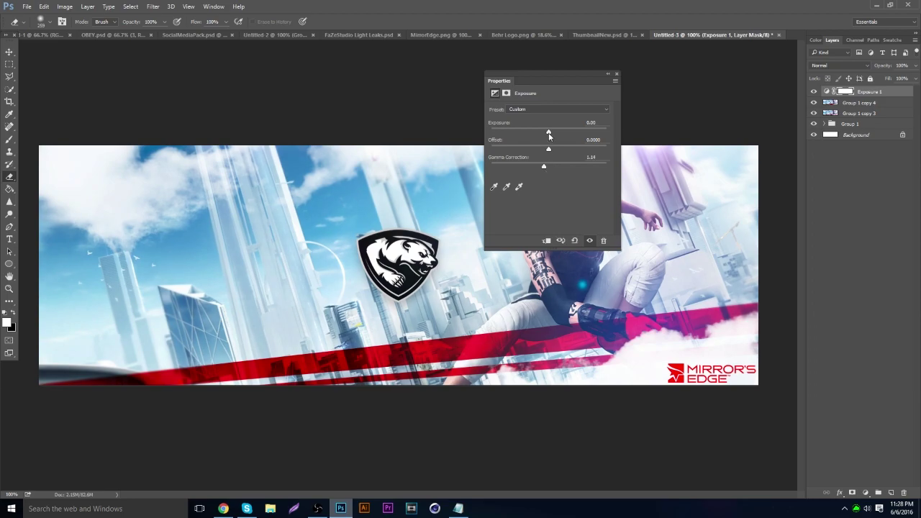
drag(548, 133, 547, 166)
click(616, 74)
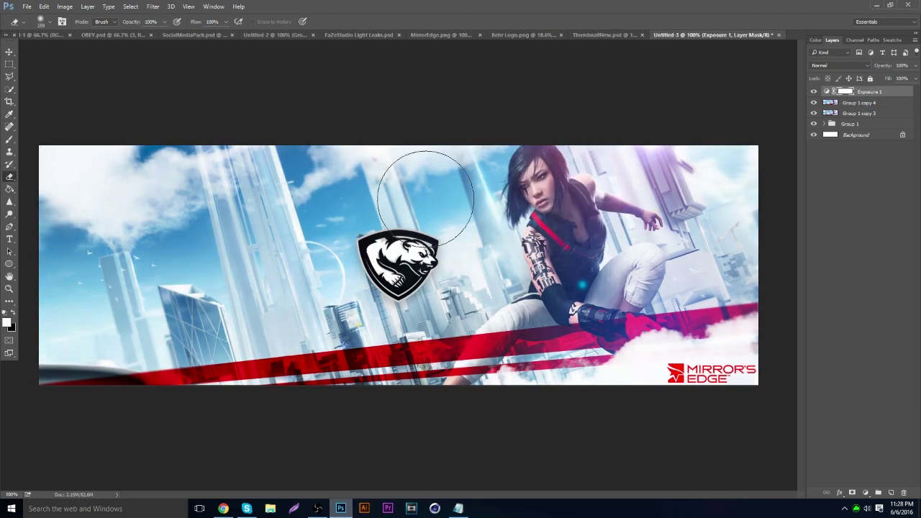
shift+click(849, 112)
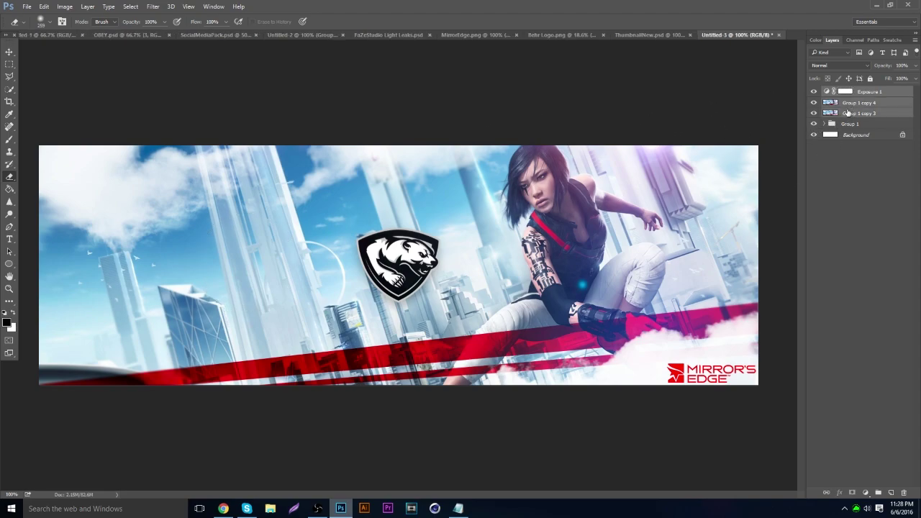
key(ctrl+e)
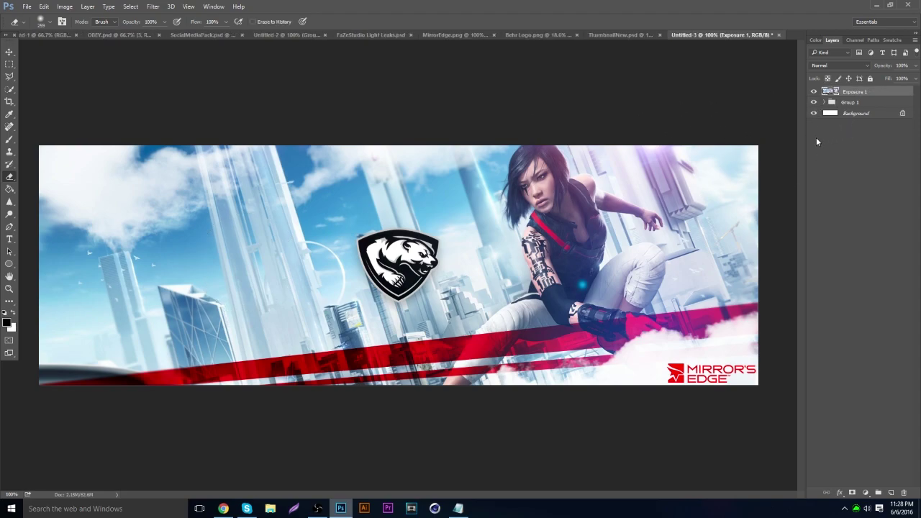
Step: Duplicate the merged Exposure 1 layer and apply a Lens Blur with a hexagon iris and radius 8 to the copy
key(ctrl+j)
click(153, 8)
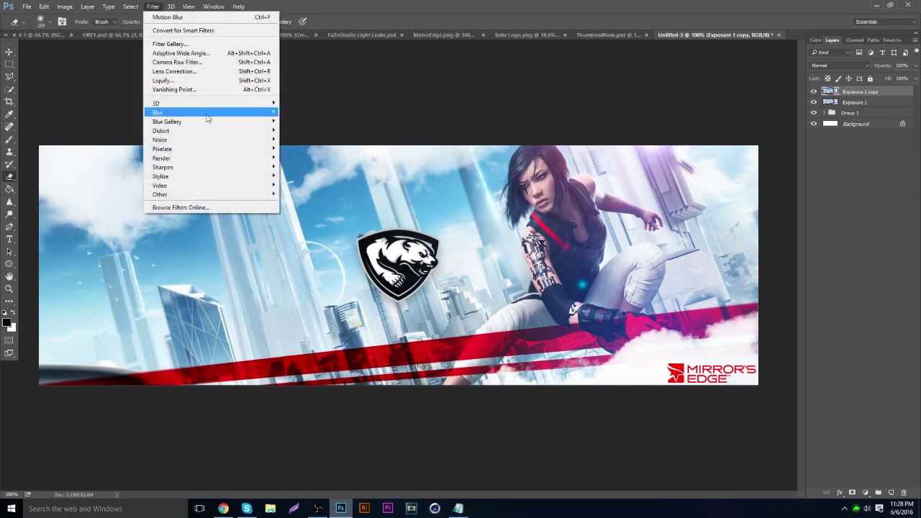
mouse_move(206, 114)
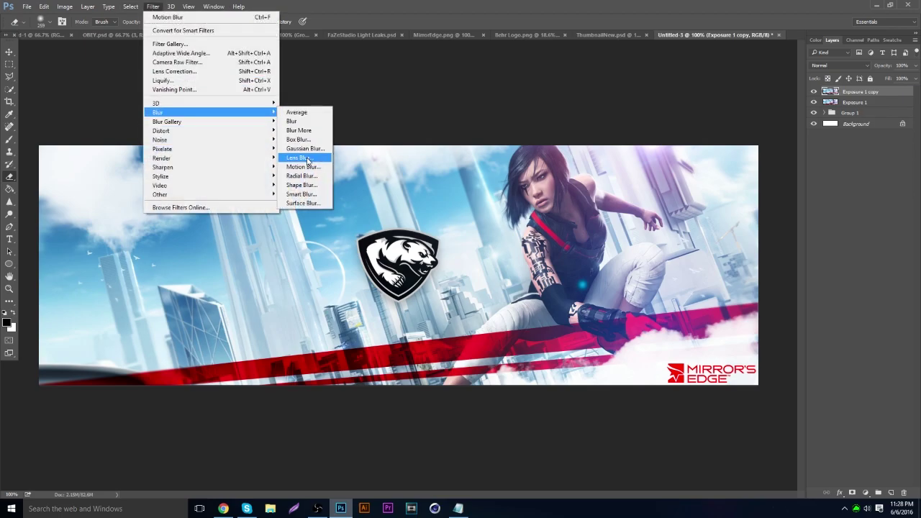
click(298, 157)
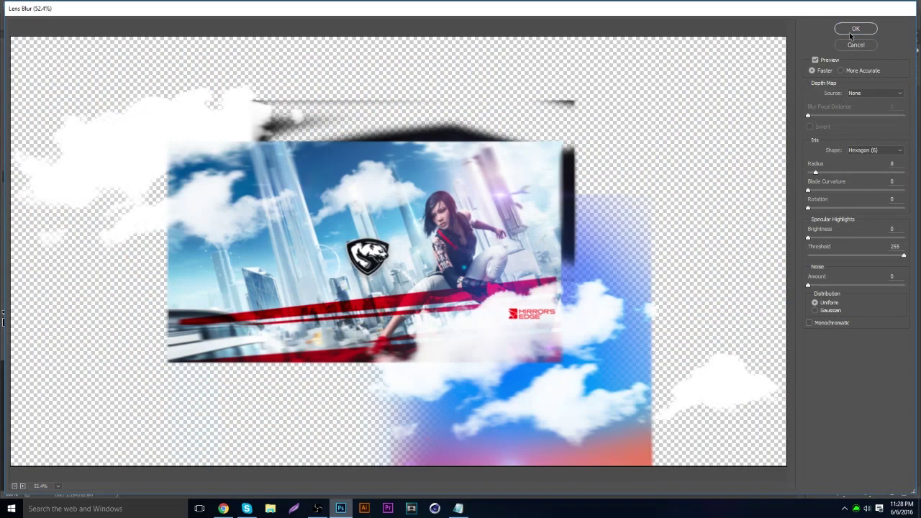
click(854, 28)
Step: Erase the lens-blurred copy over the logos and character, and merge it with the Exposure 1 layer
mouse_move(391, 286)
mouse_down()
mouse_move(524, 290)
mouse_move(509, 323)
mouse_move(593, 191)
mouse_move(573, 184)
mouse_move(626, 288)
mouse_up()
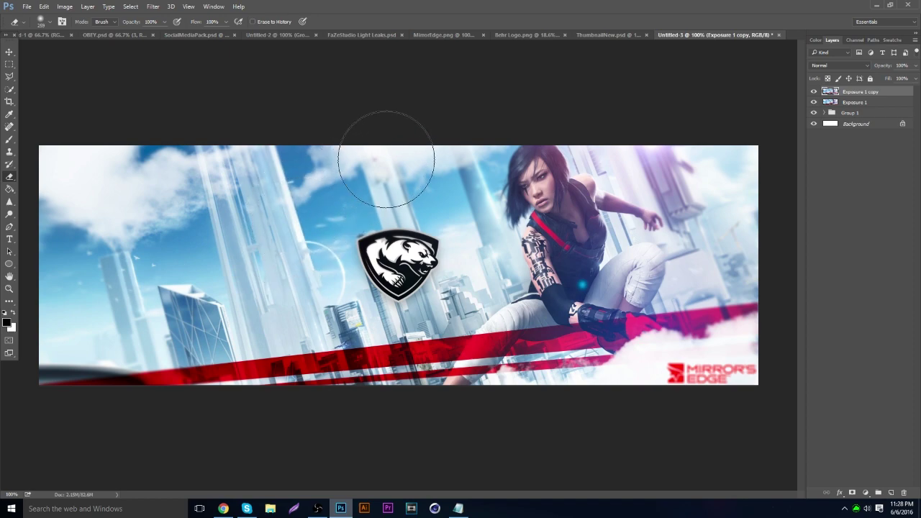
mouse_move(740, 360)
mouse_down()
mouse_move(633, 384)
mouse_move(623, 404)
mouse_move(685, 424)
mouse_move(766, 324)
mouse_move(763, 191)
mouse_move(640, 226)
mouse_up()
click(815, 91)
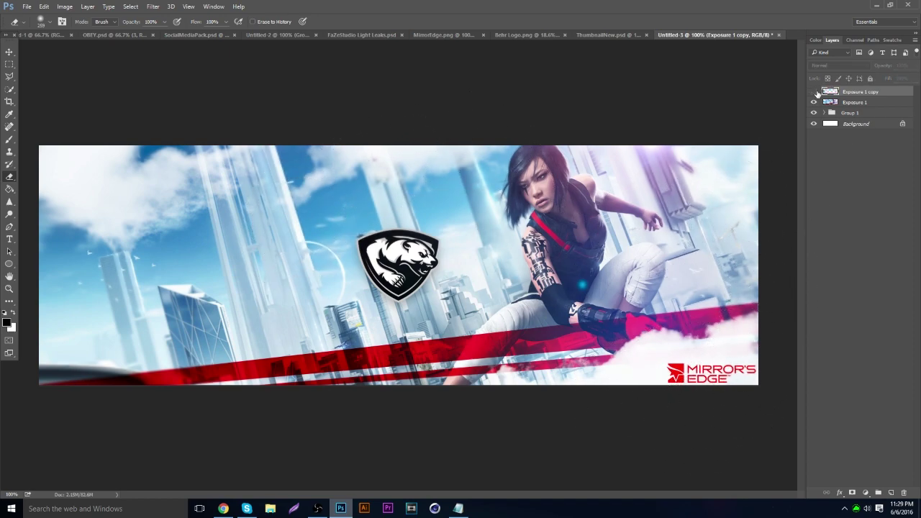
shift+click(843, 102)
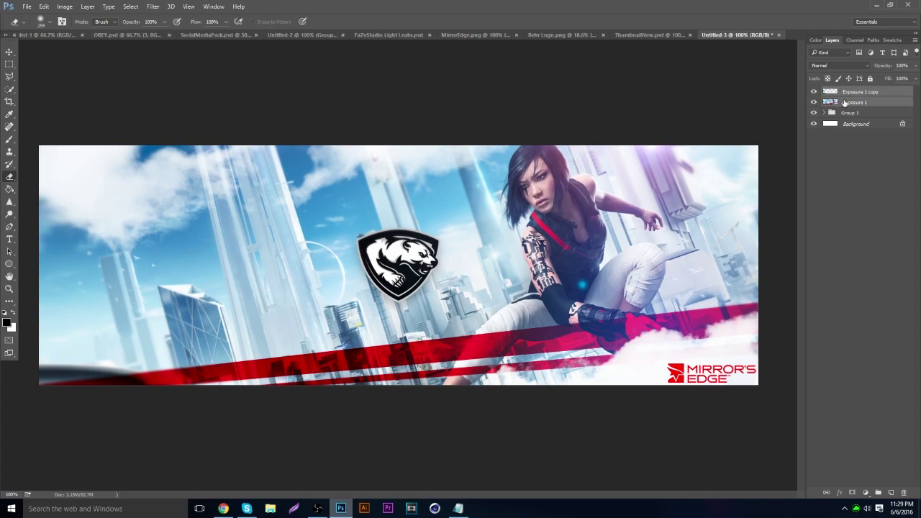
key(ctrl+e)
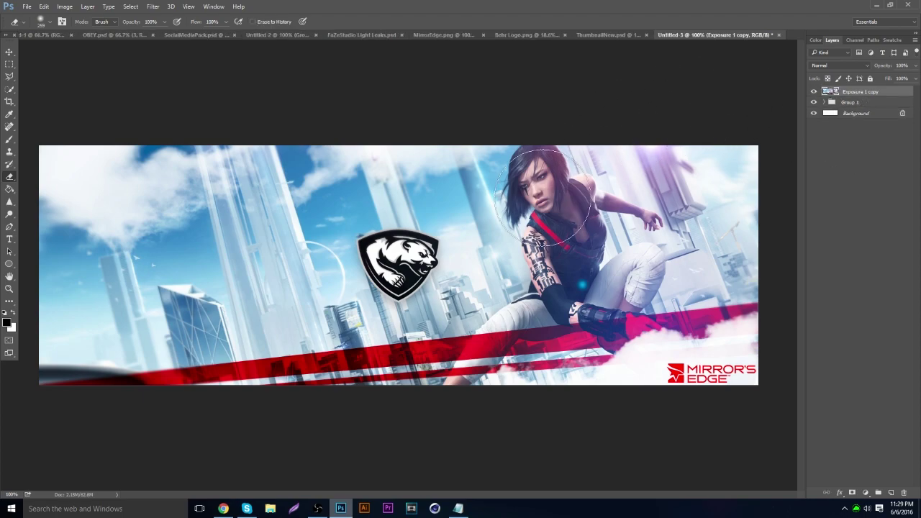
click(317, 508)
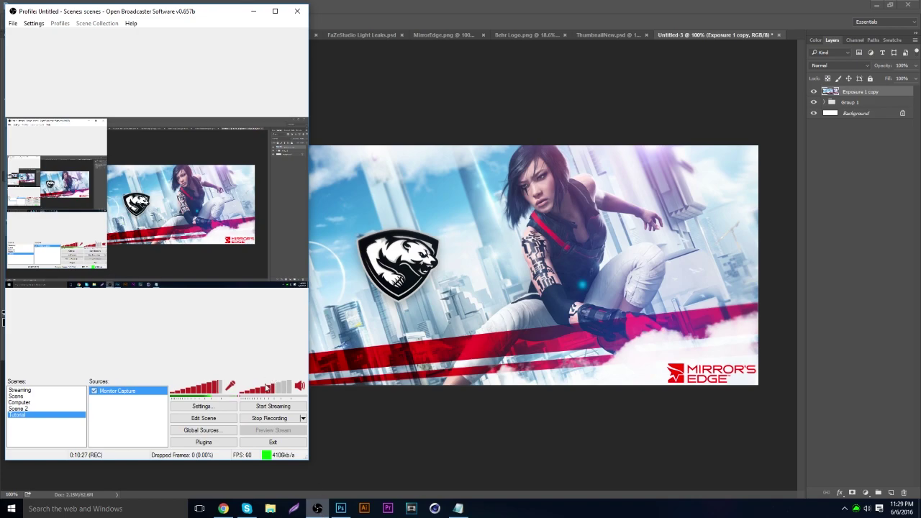
click(221, 483)
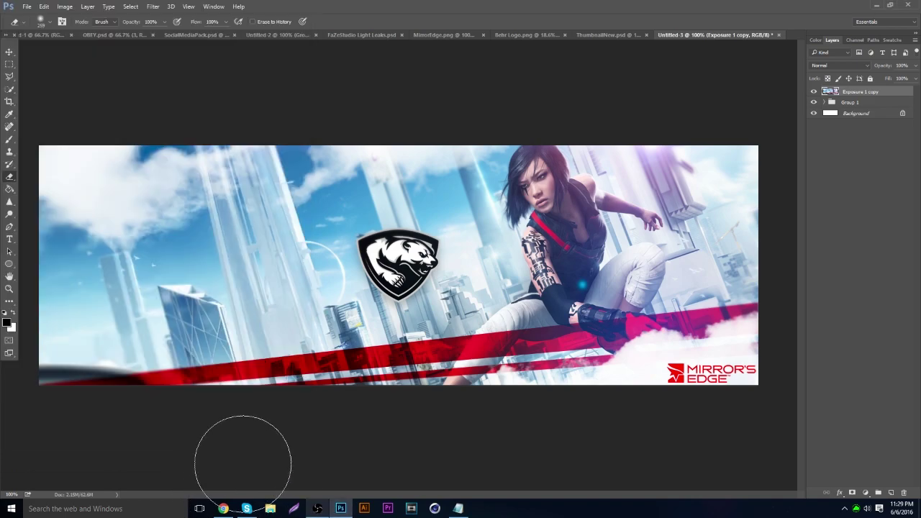
Step: Duplicate the Exposure 1 copy layer and render a 50-300mm Zoom Lens Flare at 100% brightness on the duplicate
click(11, 63)
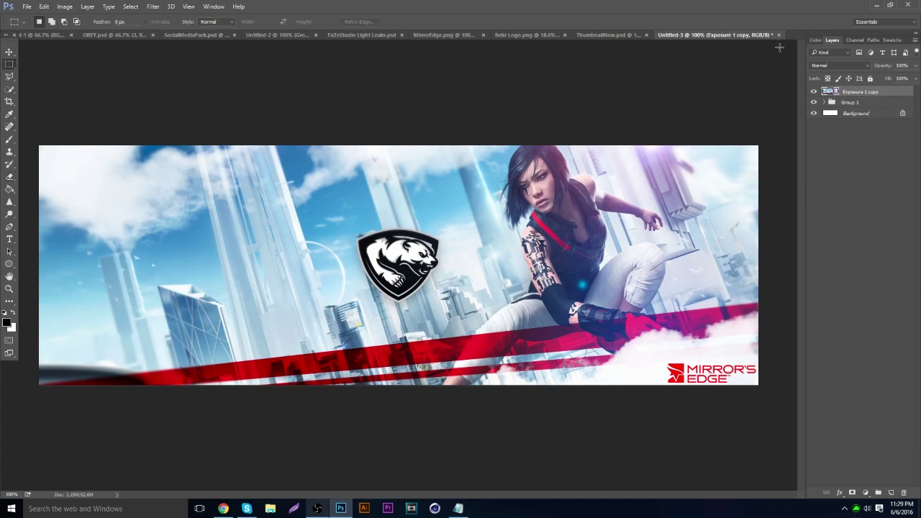
key(ctrl+j)
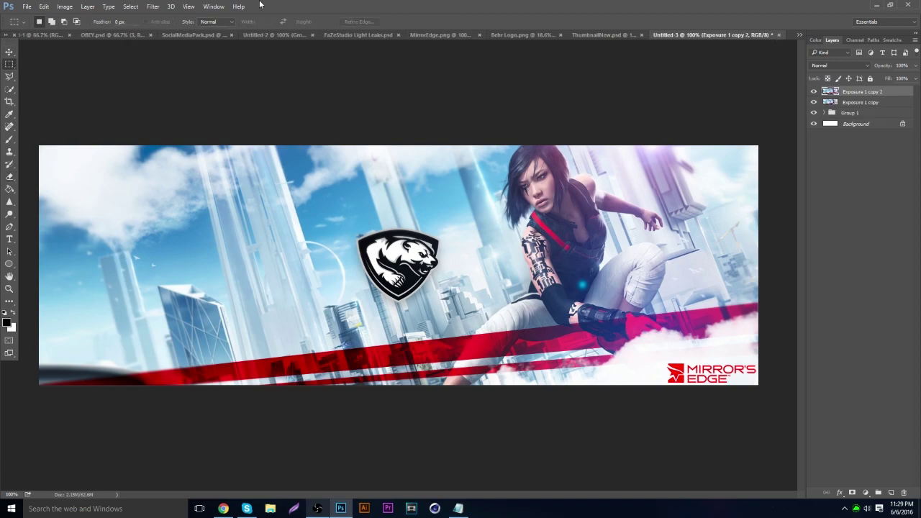
click(153, 7)
mouse_move(267, 157)
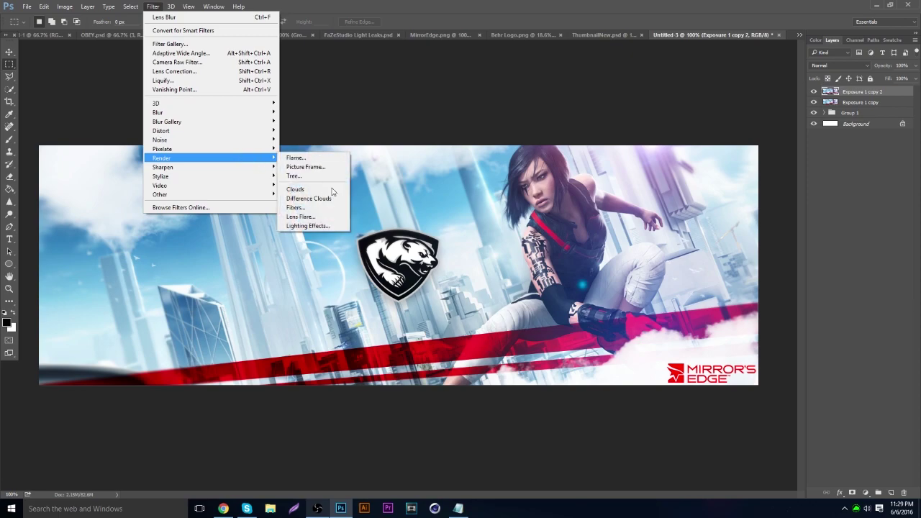
click(320, 217)
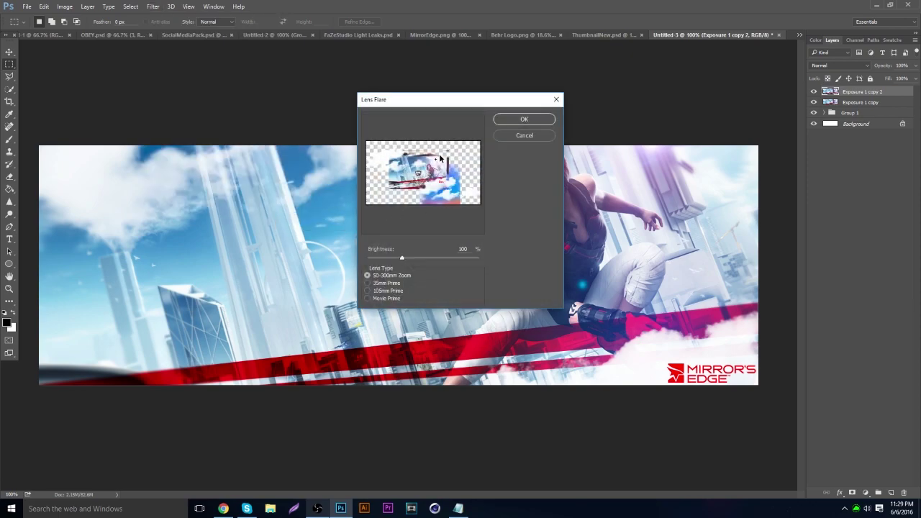
click(525, 120)
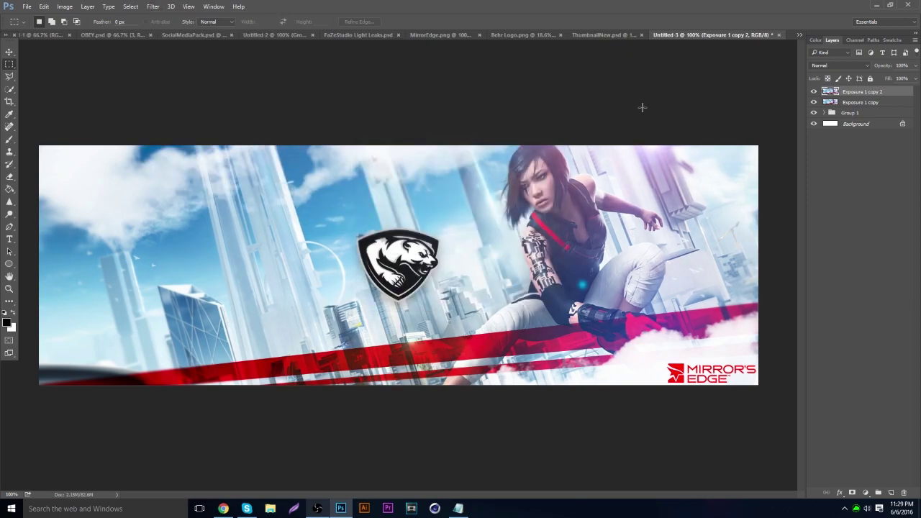
Step: Compare the banner with and without the flare layer, and erase the flare along the red stripes below the bear logo
click(813, 92)
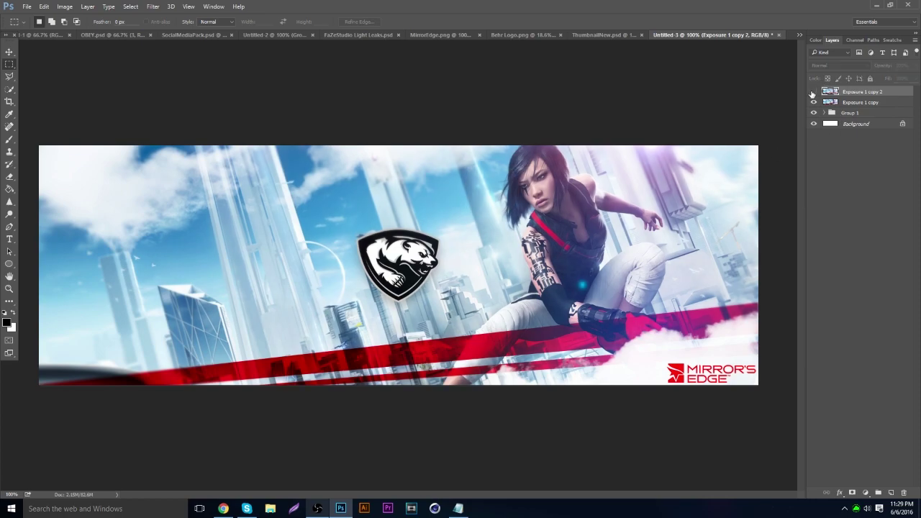
click(813, 92)
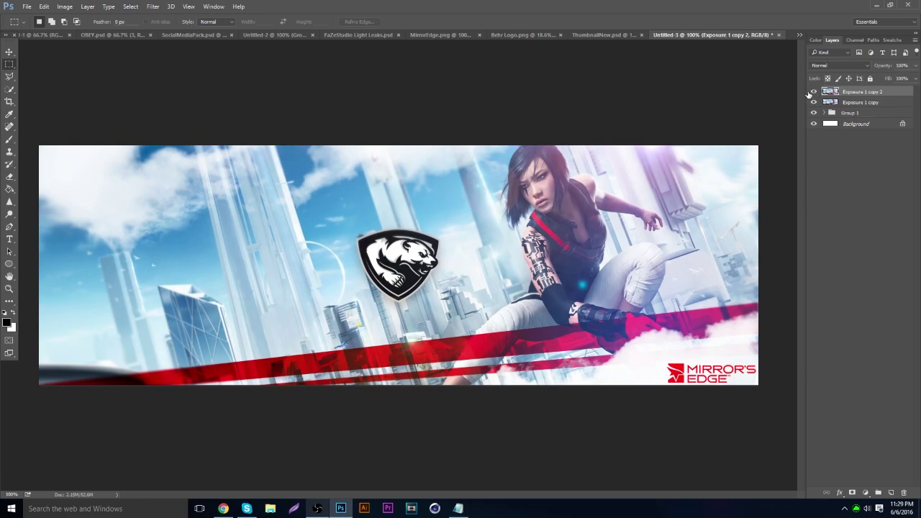
click(9, 176)
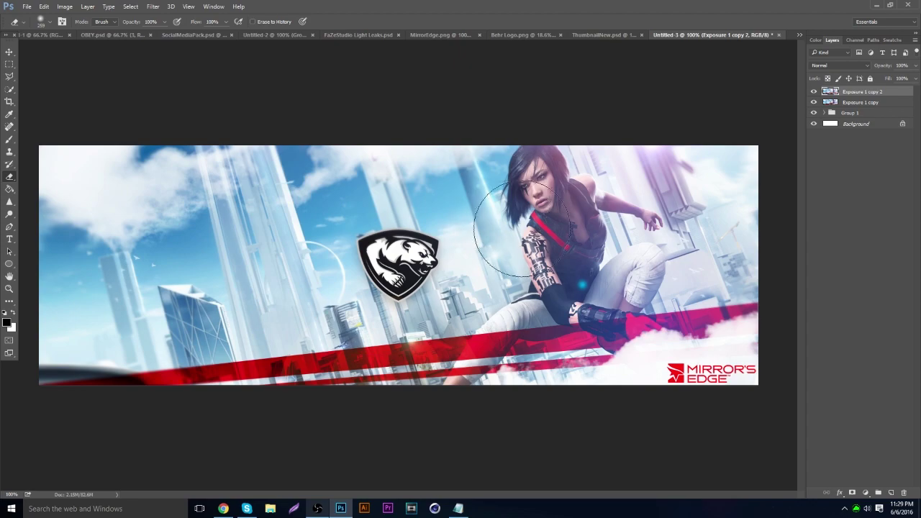
mouse_move(503, 353)
mouse_down()
mouse_move(381, 381)
mouse_move(289, 356)
mouse_up()
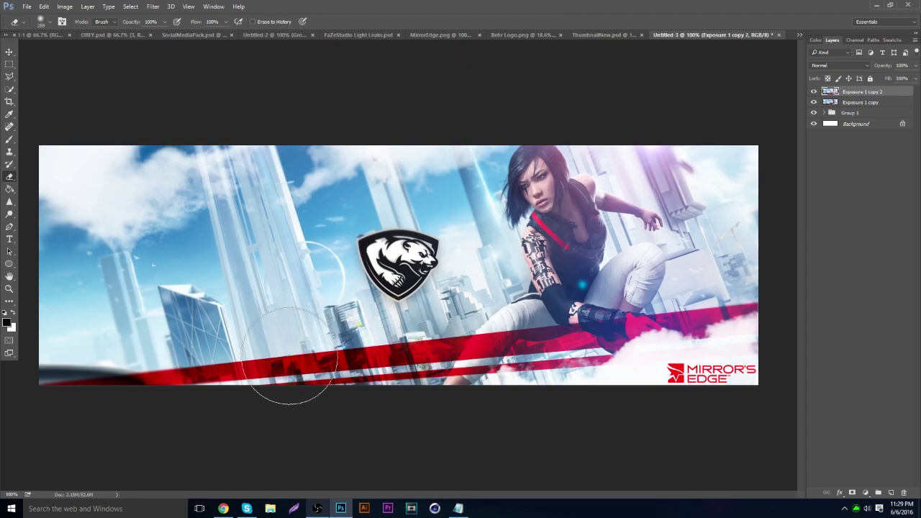
Step: Switch to the OBEY.psd document and preview the layers in its Flares group
click(115, 34)
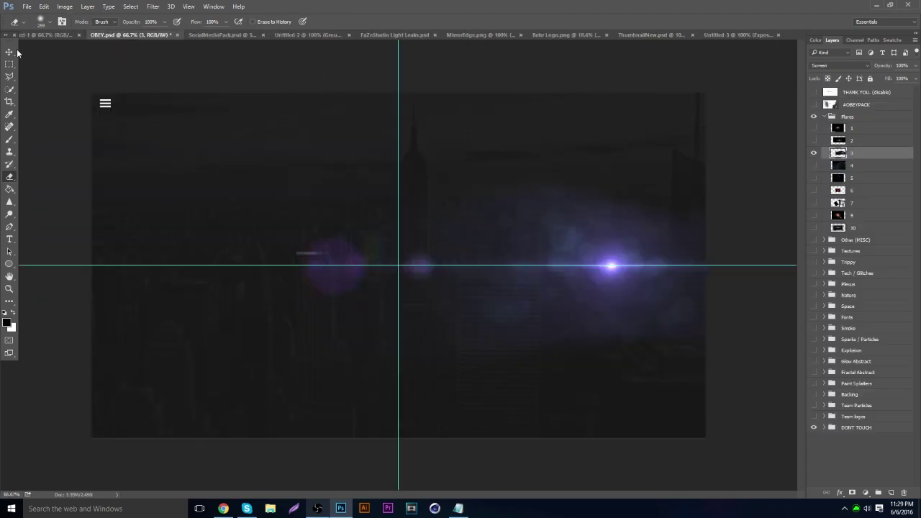
click(814, 190)
click(814, 202)
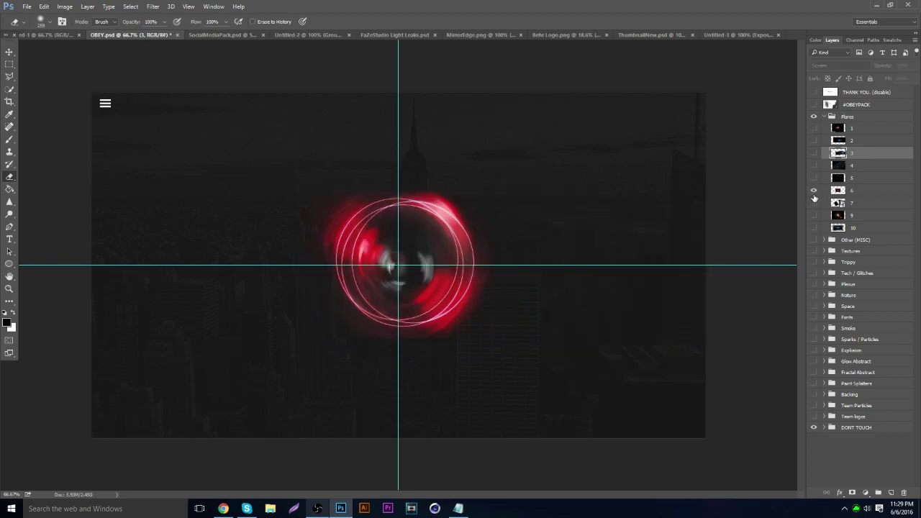
click(813, 202)
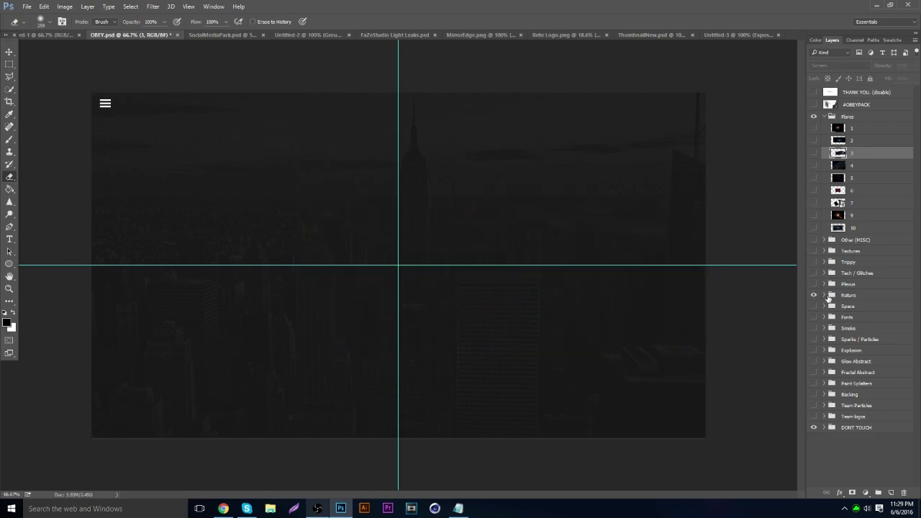
Step: Expand the Nature group in OBEY.psd and preview its plant layers one at a time
click(847, 295)
click(824, 295)
click(814, 319)
click(813, 319)
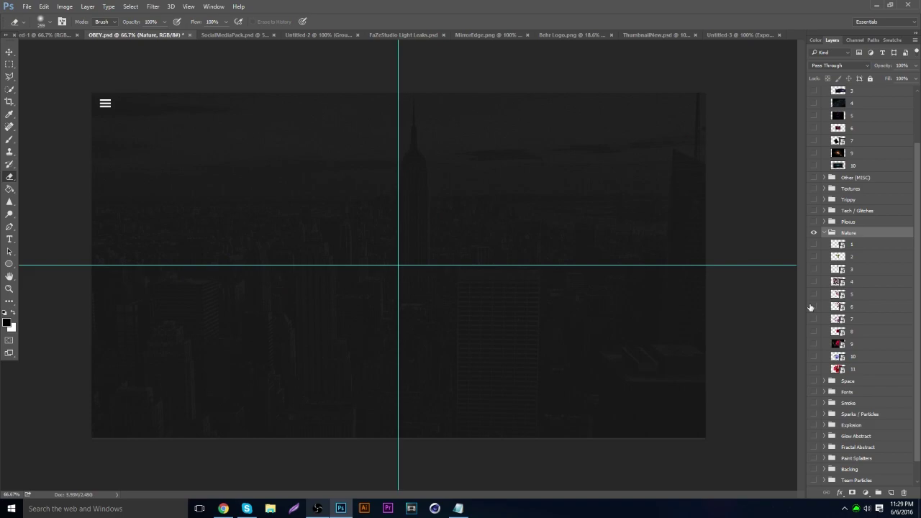
click(813, 307)
click(814, 307)
click(814, 294)
click(814, 294)
click(814, 281)
click(814, 281)
click(814, 269)
click(814, 269)
click(814, 269)
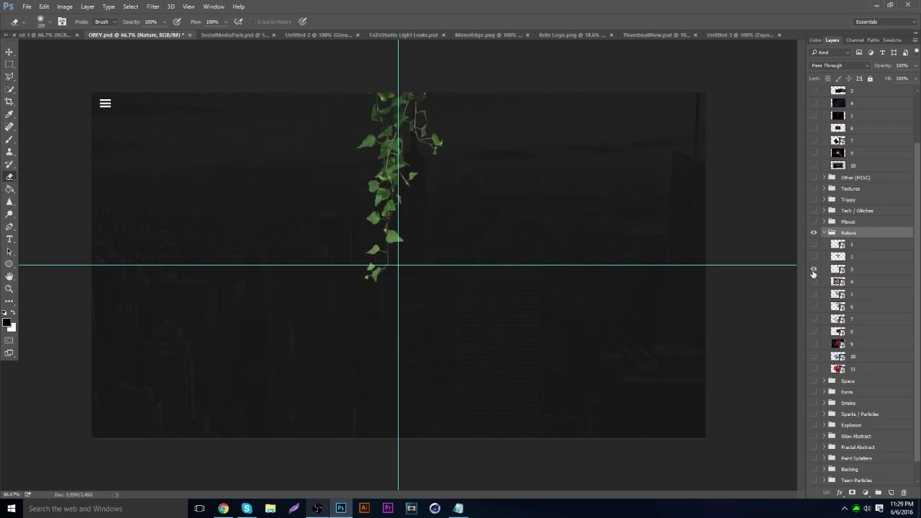
click(814, 269)
Step: Show Nature layer 2 with the hanging flowering vines and copy it into the Untitled-3 banner at its upper-right corner
click(814, 257)
click(856, 257)
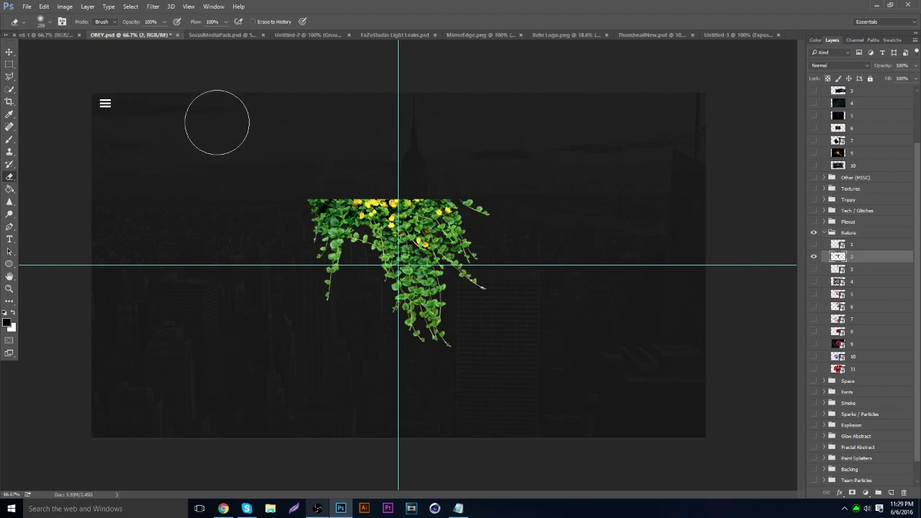
click(14, 51)
drag(203, 102, 533, 29)
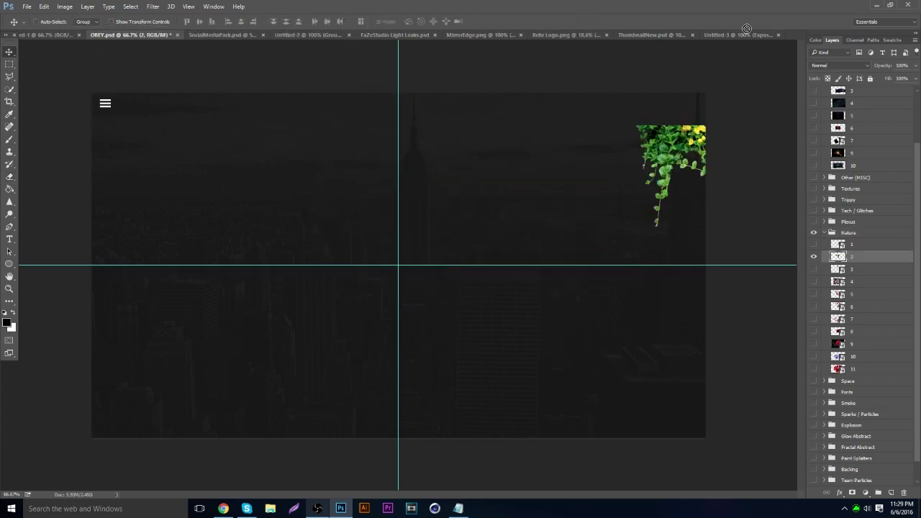
drag(732, 34, 692, 136)
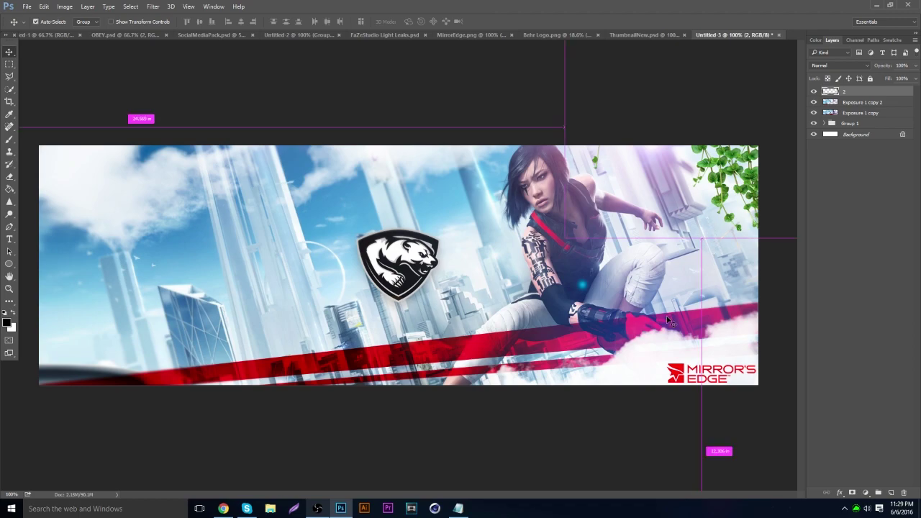
Step: Try a duplicate of the vines at the banner's upper-left corner, and delete both vine layers
alt+drag(687, 297, 209, 412)
drag(440, 230, 177, 220)
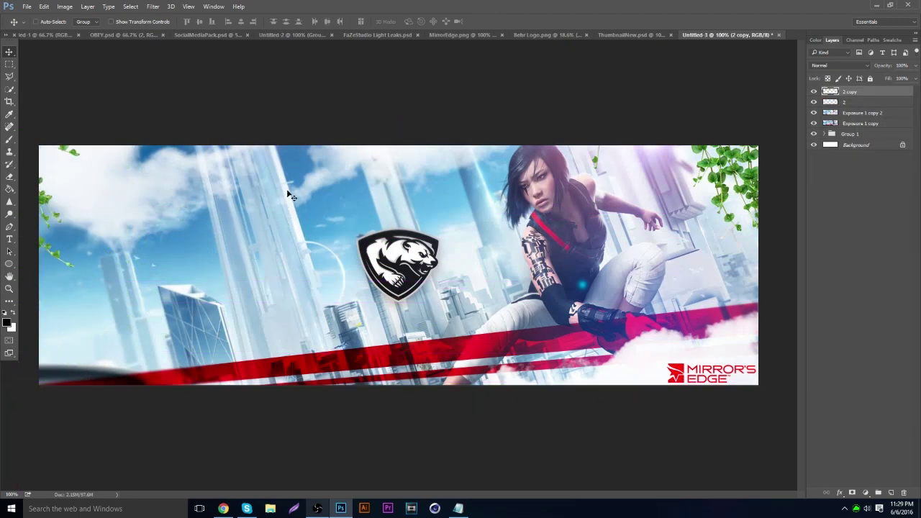
click(904, 492)
click(904, 492)
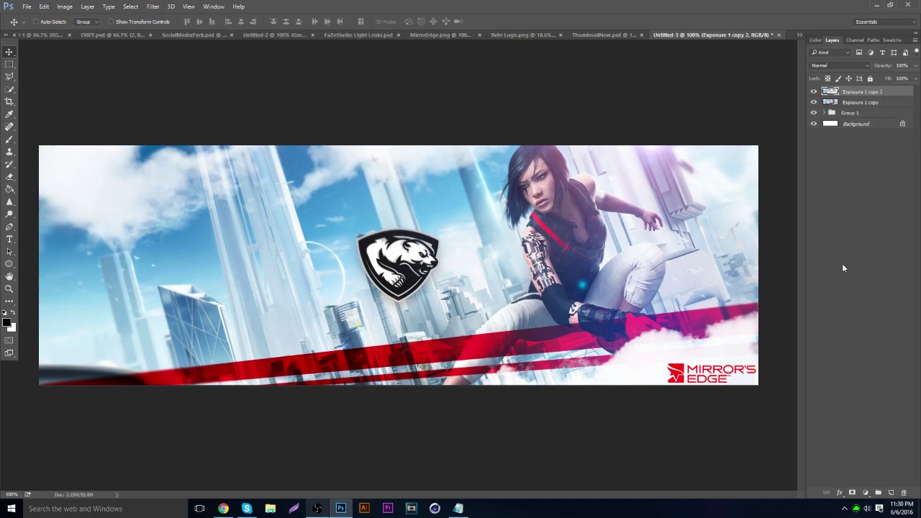